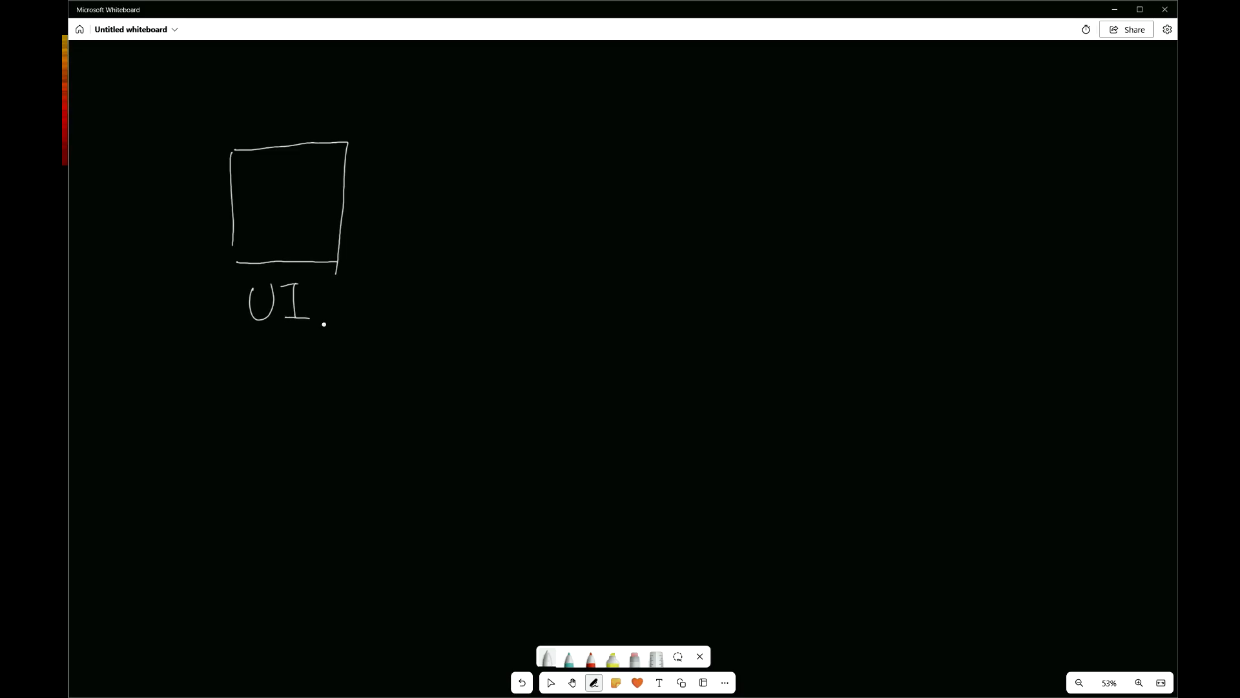
- Draw an arrow from the UI box to a new box labelled 'Form'
mouse_move(301, 140)
mouse_down()
mouse_move(349, 91)
mouse_move(458, 105)
mouse_move(445, 152)
mouse_move(468, 130)
mouse_move(470, 142)
mouse_up()
mouse_move(482, 153)
mouse_down()
mouse_move(517, 133)
mouse_move(528, 151)
mouse_up()
mouse_move(436, 176)
mouse_down()
mouse_move(413, 296)
mouse_move(514, 171)
mouse_move(507, 302)
mouse_up()
drag(423, 298, 500, 295)
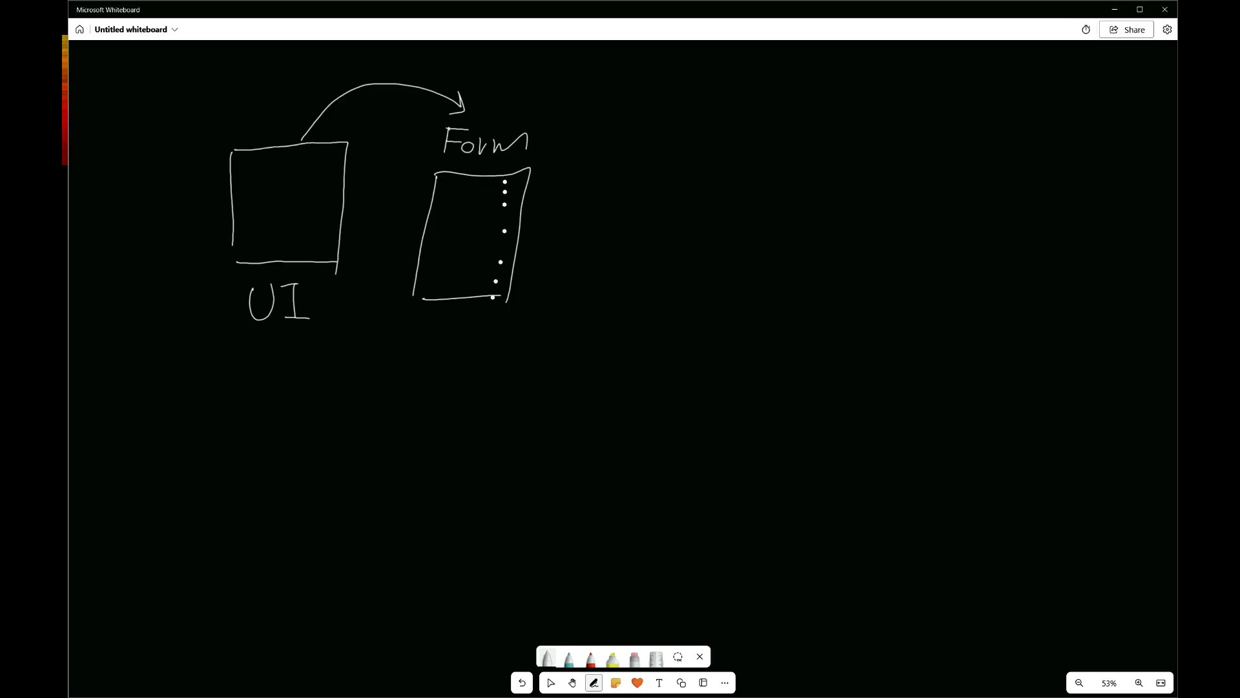
- Draw a curved arrow from Form to a 'DB' document box with text lines inside
mouse_move(472, 298)
mouse_down()
mouse_move(636, 354)
mouse_move(653, 310)
mouse_move(677, 337)
mouse_up()
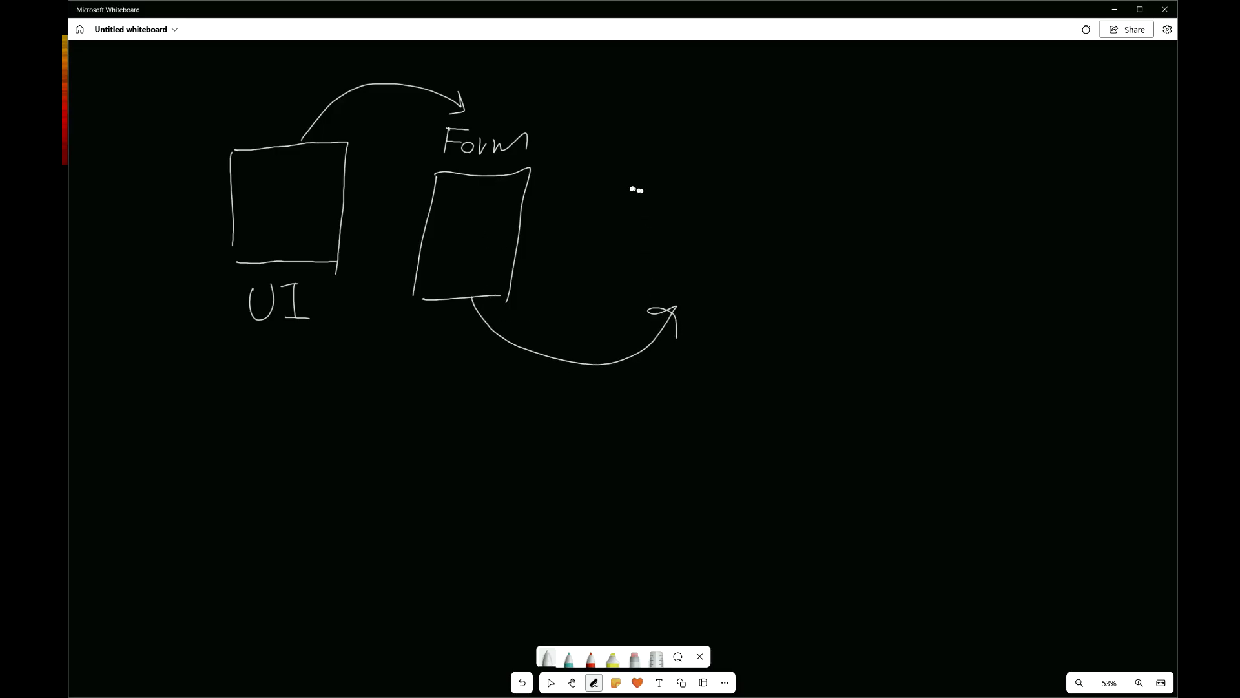
drag(638, 162, 625, 297)
mouse_move(643, 163)
mouse_down()
mouse_move(790, 166)
mouse_move(752, 303)
mouse_move(630, 297)
mouse_up()
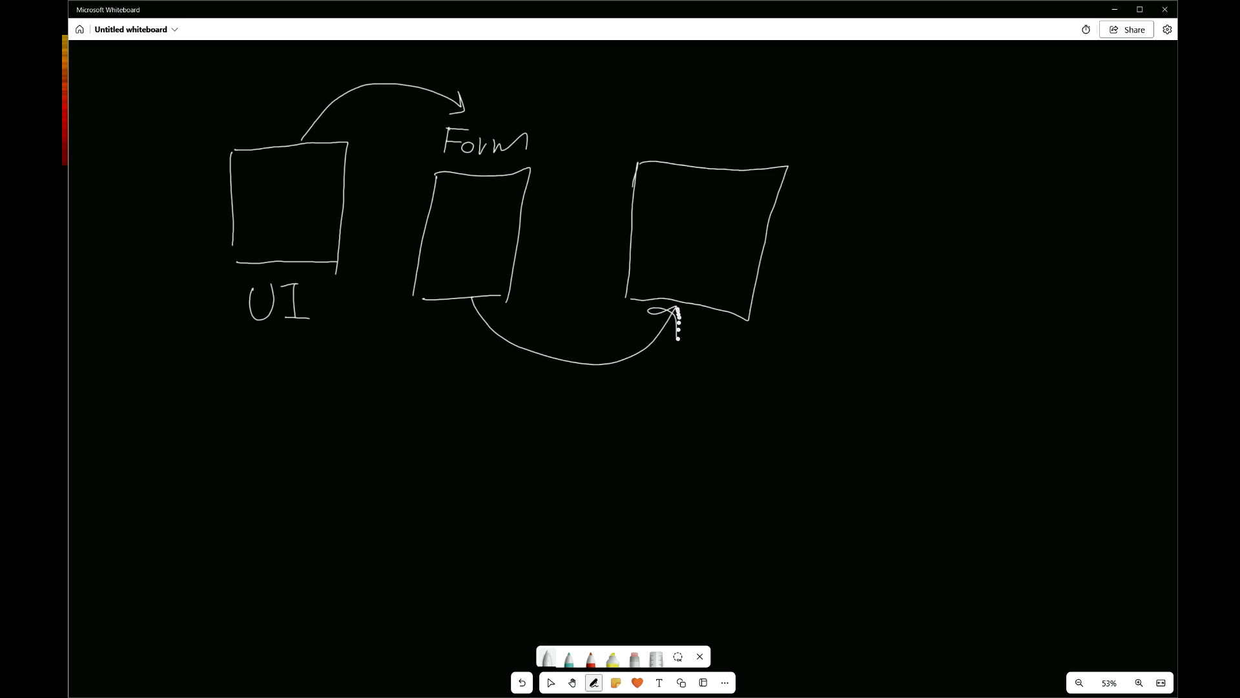
mouse_move(668, 352)
mouse_down()
mouse_move(661, 375)
mouse_move(670, 353)
mouse_move(691, 386)
mouse_up()
mouse_move(646, 187)
mouse_down()
mouse_move(733, 195)
mouse_move(732, 211)
mouse_up()
drag(640, 224, 726, 231)
drag(644, 247, 717, 255)
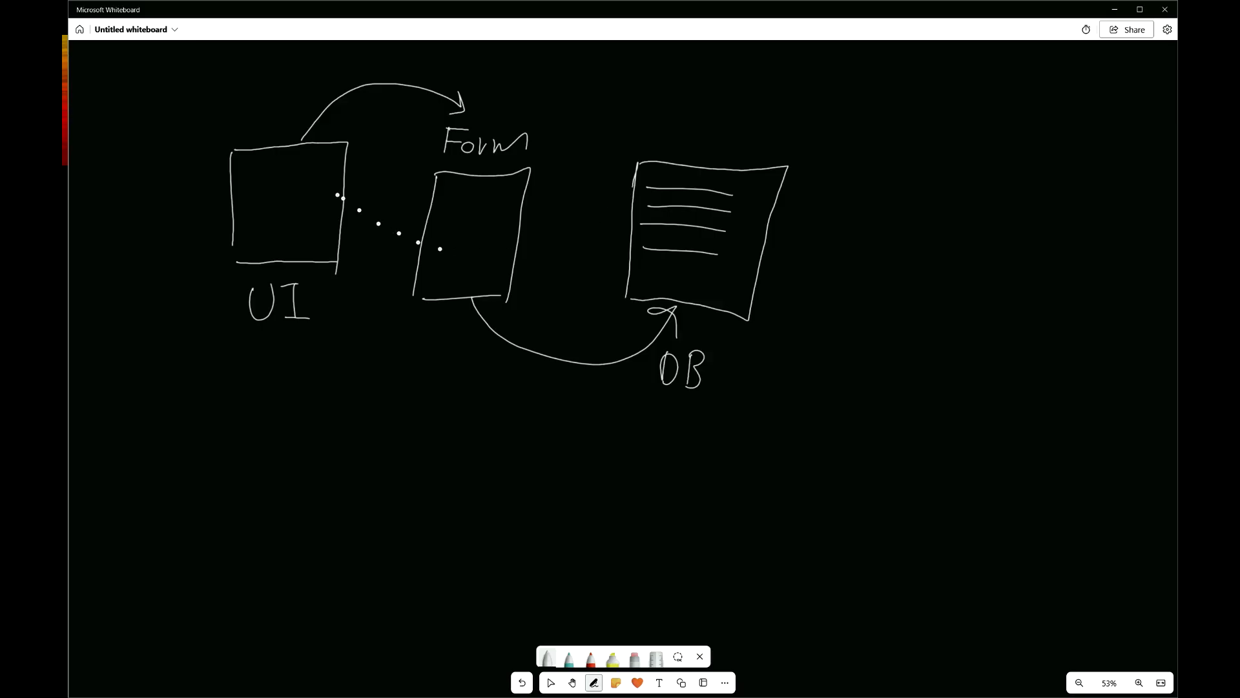
- Draw a return curve from DB back to UI labelled 'Change update', then switch to the spreadsheet
mouse_move(762, 258)
mouse_down()
mouse_move(818, 302)
mouse_move(725, 454)
mouse_move(523, 427)
mouse_move(377, 312)
mouse_move(346, 268)
mouse_up()
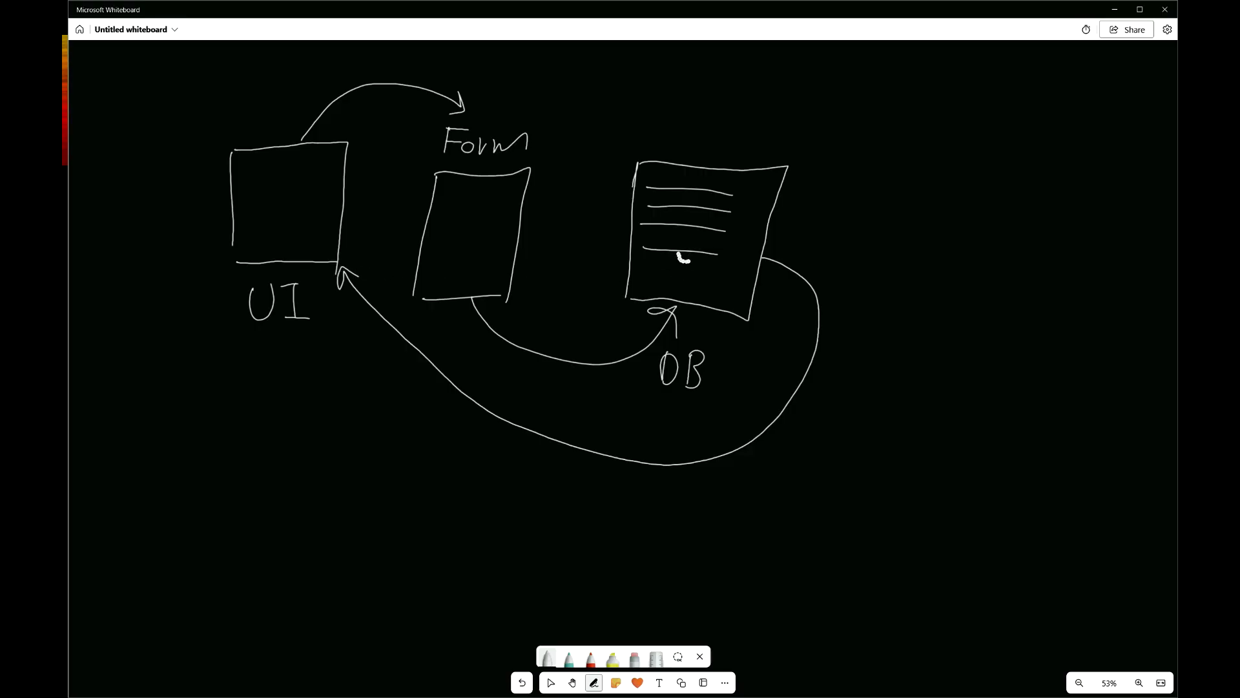
mouse_move(484, 426)
mouse_down()
mouse_move(481, 452)
mouse_move(551, 456)
mouse_move(545, 477)
mouse_move(585, 462)
mouse_up()
drag(462, 484, 481, 488)
mouse_move(496, 479)
mouse_down()
mouse_move(496, 527)
mouse_move(498, 510)
mouse_move(552, 509)
mouse_up()
mouse_move(567, 467)
mouse_down()
mouse_move(569, 511)
mouse_move(582, 482)
mouse_up()
drag(585, 500, 604, 516)
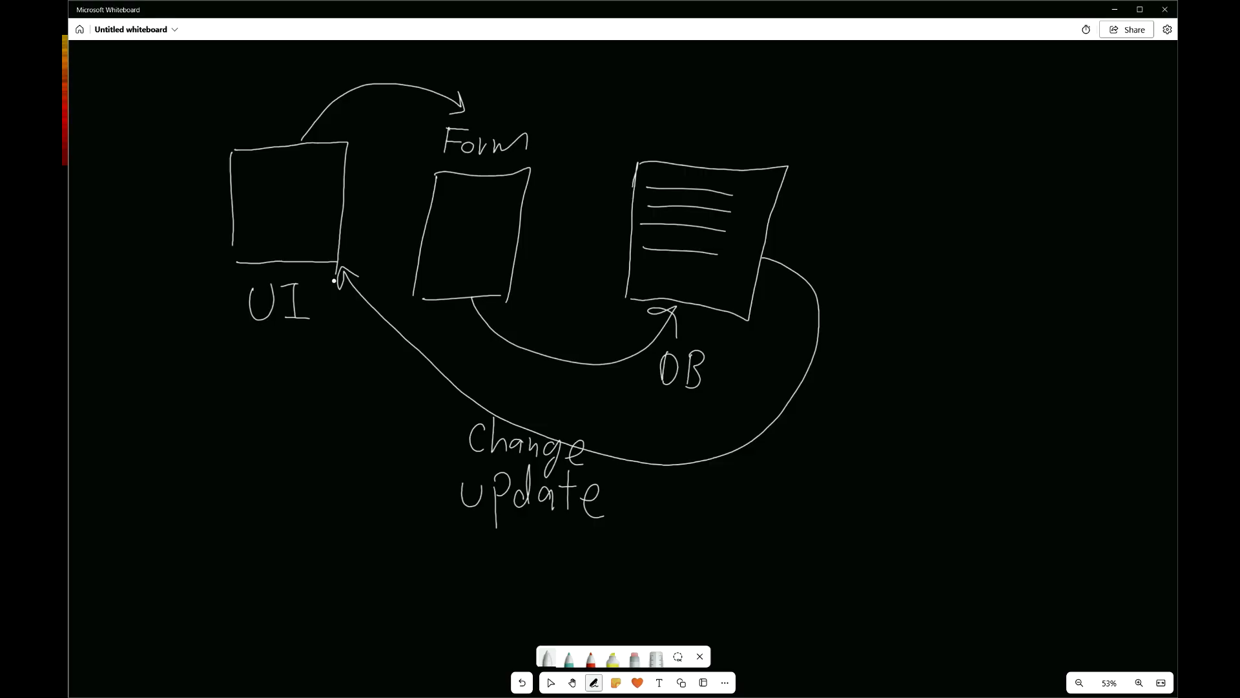
key(ctrl+super+Right)
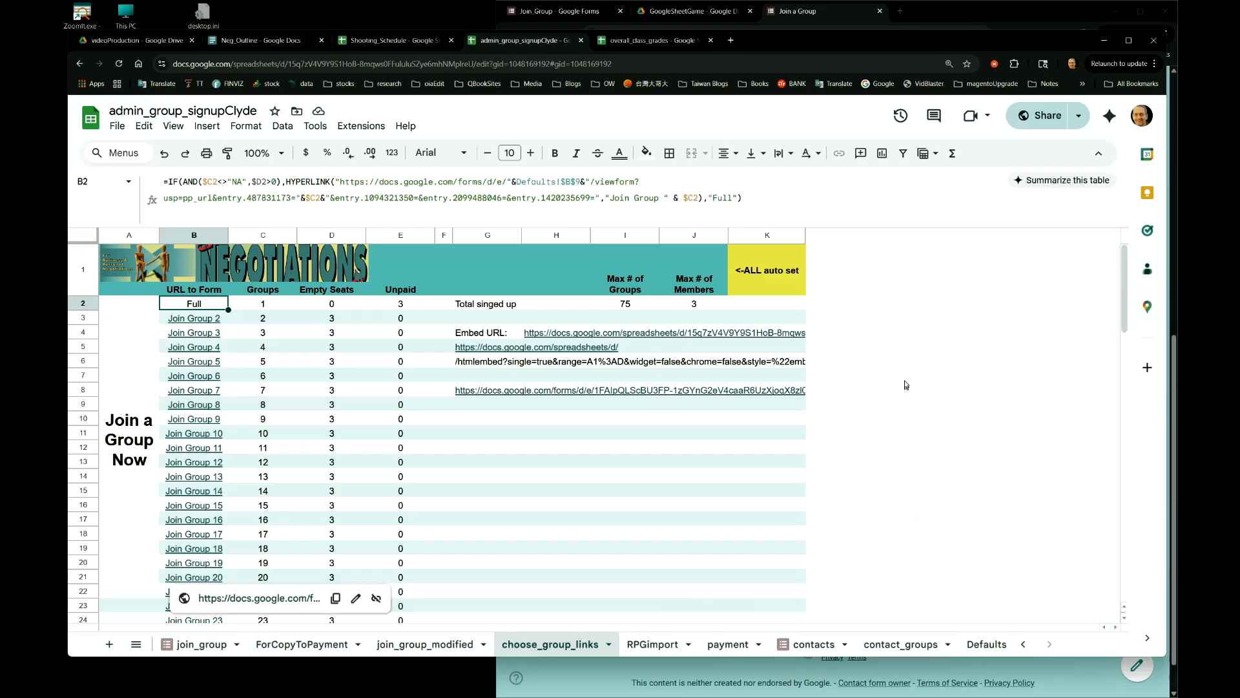
click(183, 646)
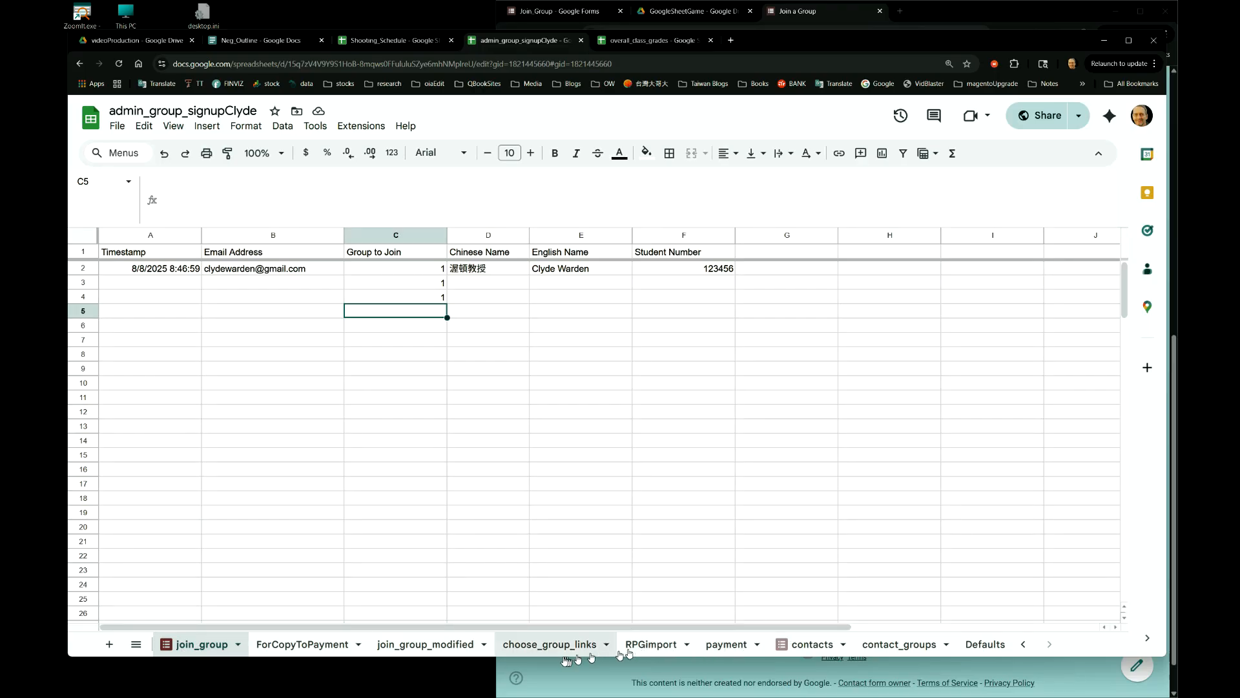
click(544, 650)
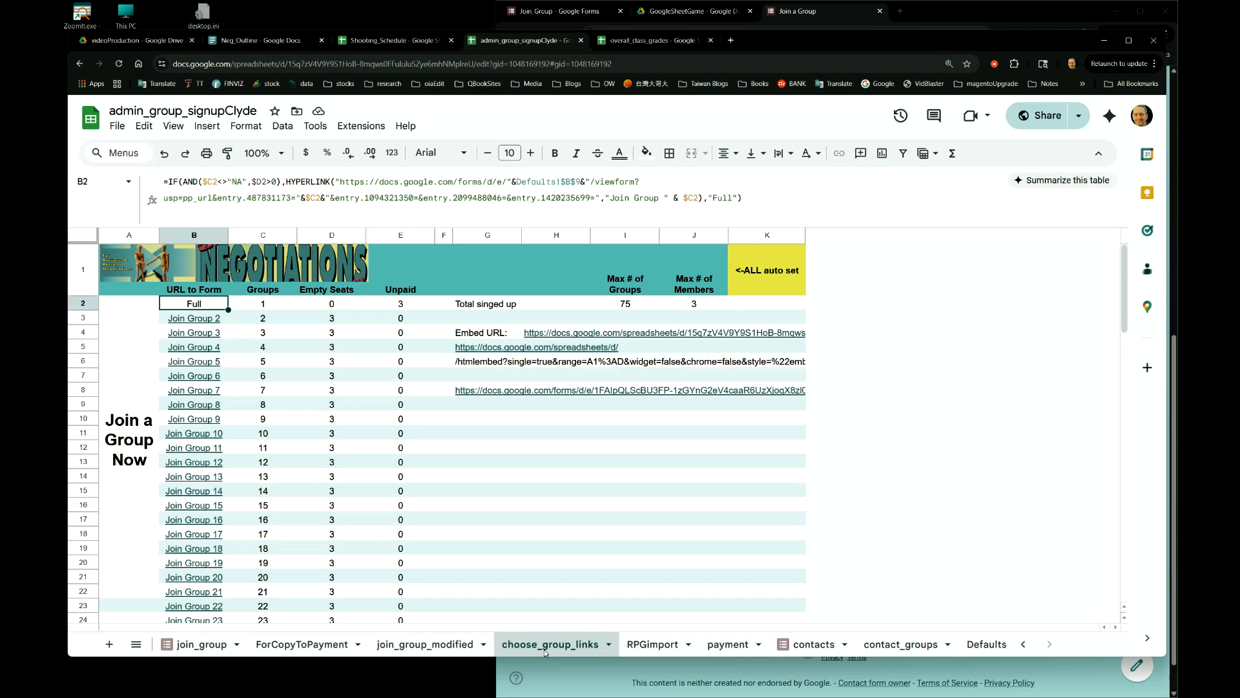
click(312, 648)
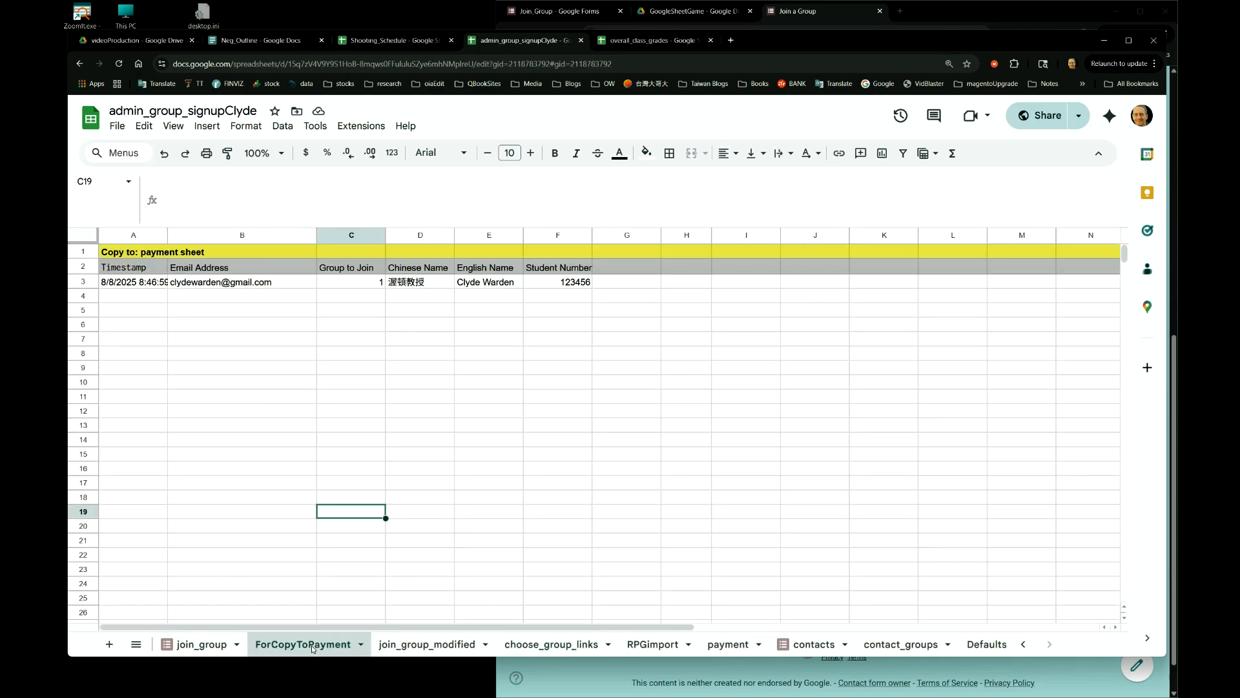
click(438, 649)
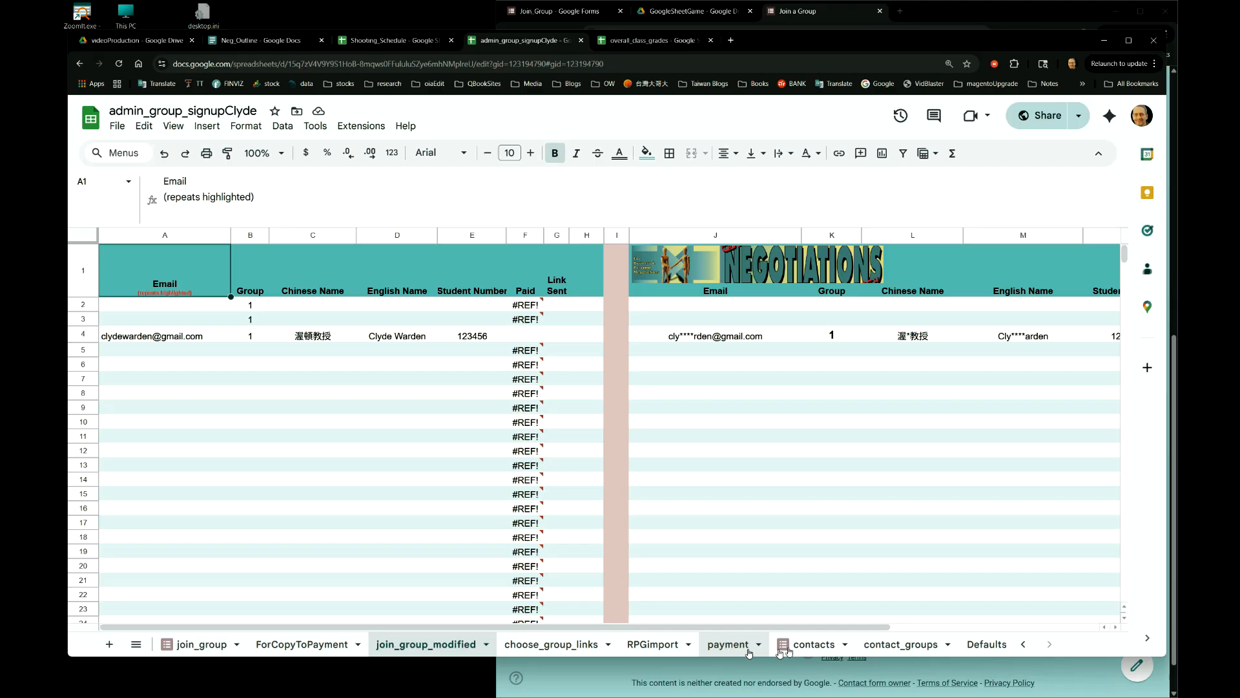
click(899, 644)
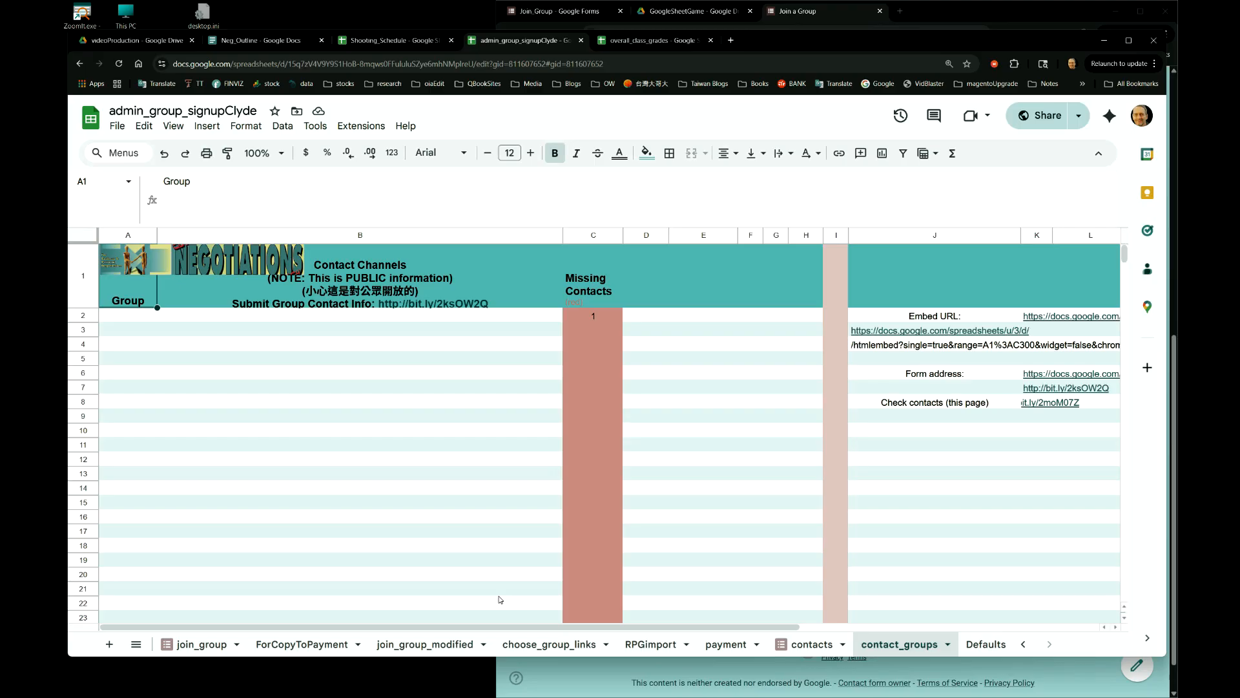
click(431, 645)
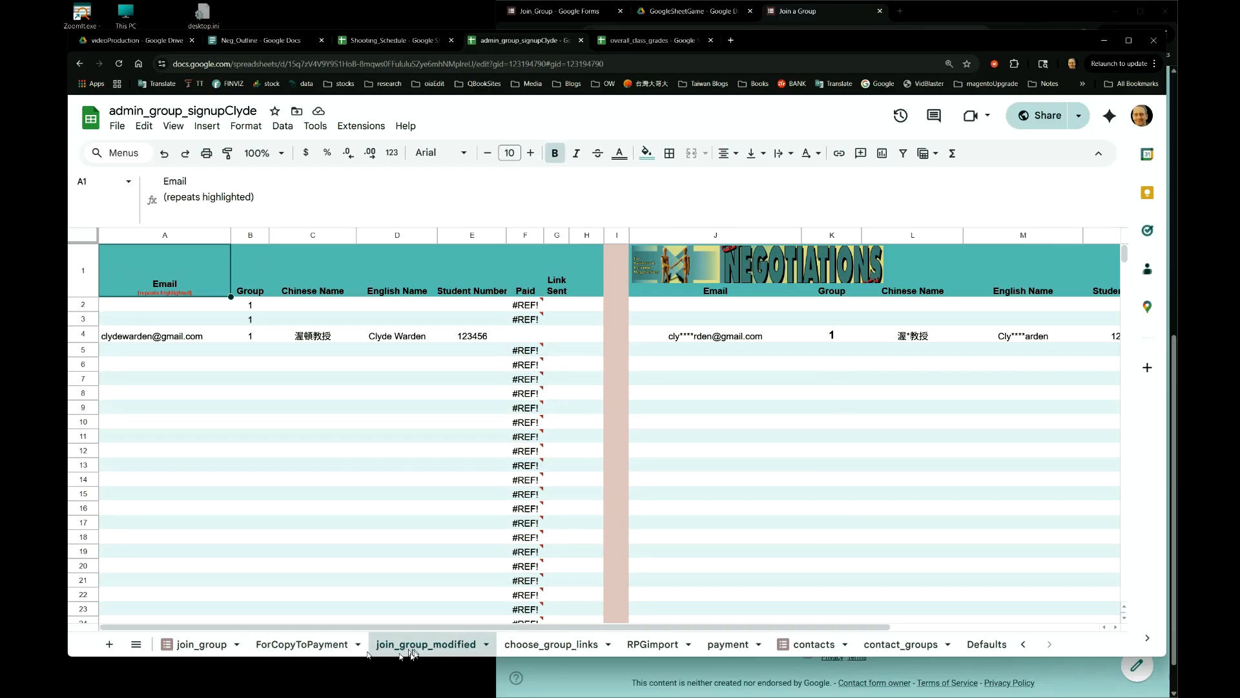
click(201, 646)
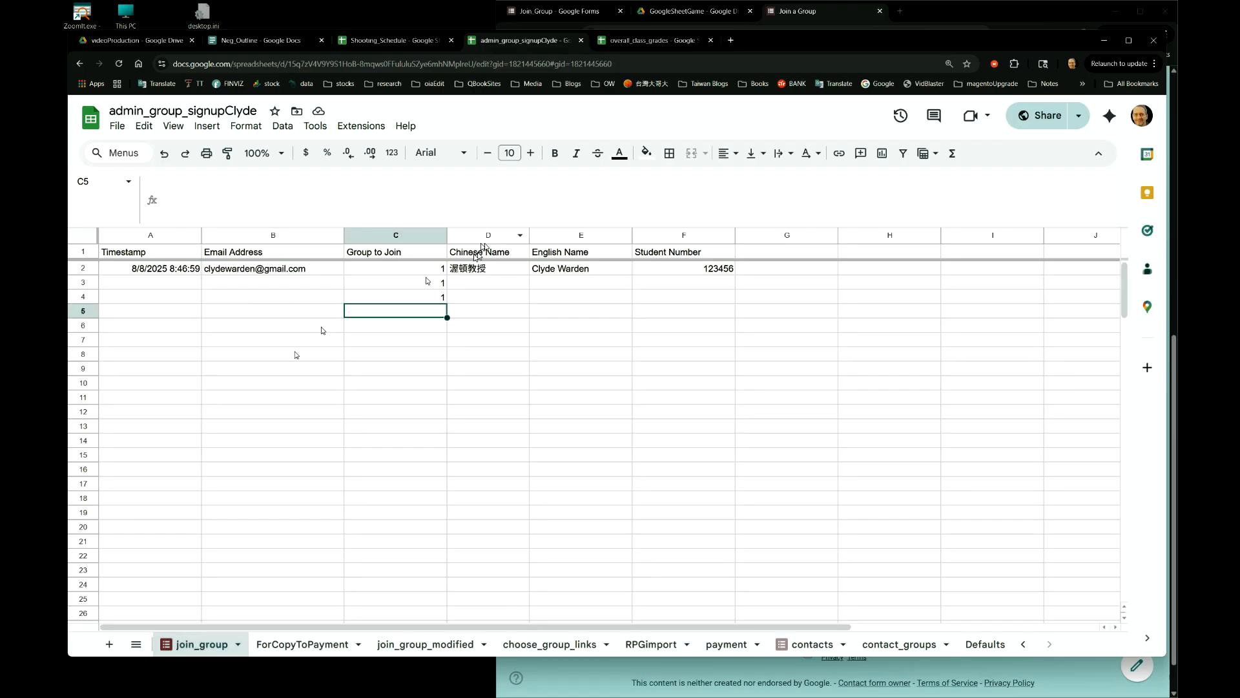
click(541, 648)
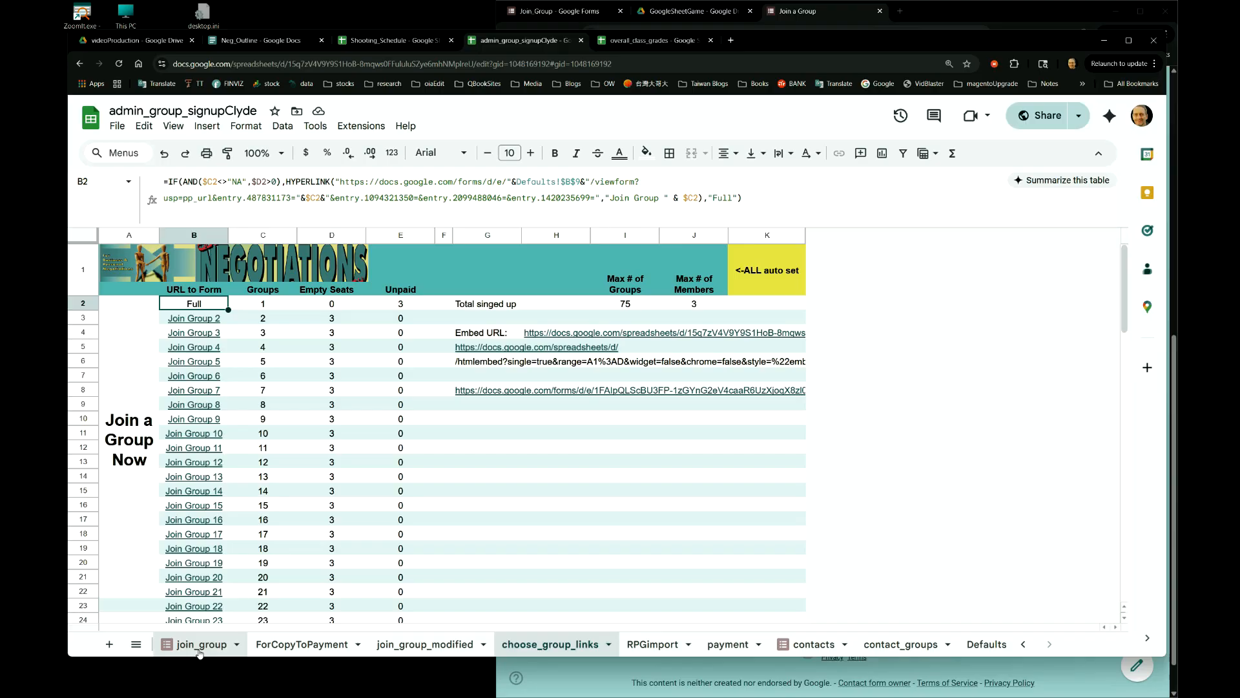
key(ctrl+super+Right)
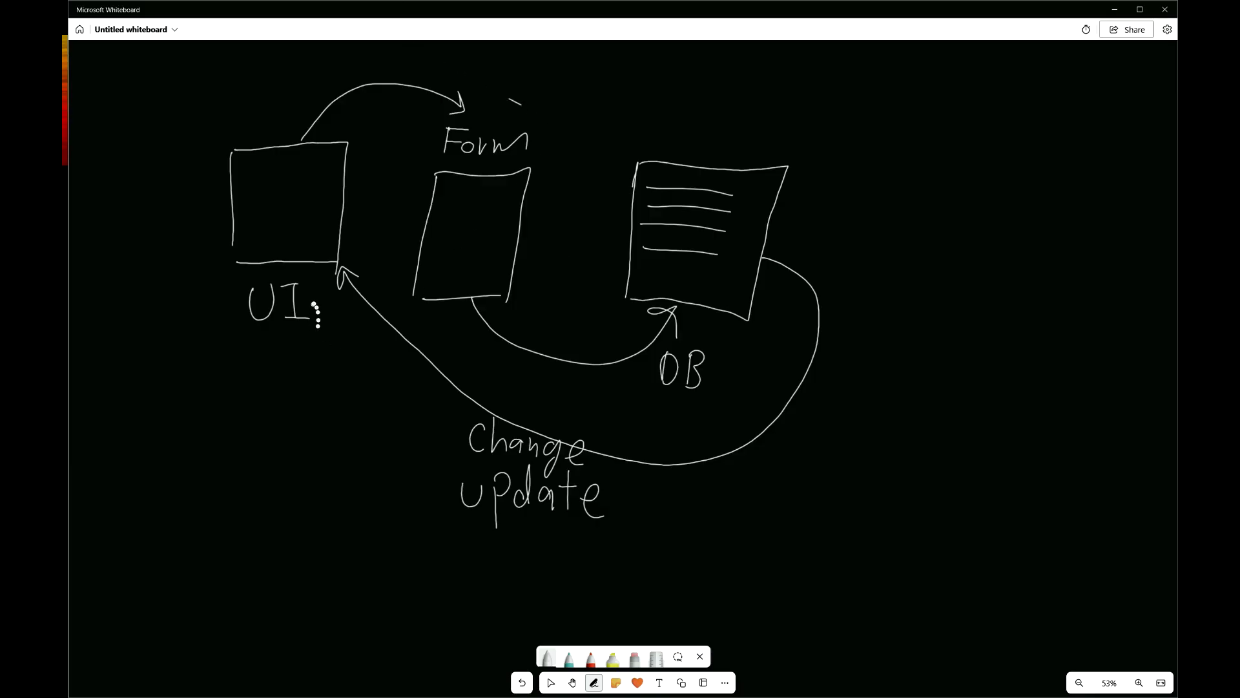
- In teal ink, mark the DB arrowhead and the UI box's bottom edge
click(569, 657)
mouse_move(632, 300)
mouse_down()
mouse_move(647, 319)
mouse_move(675, 304)
mouse_up()
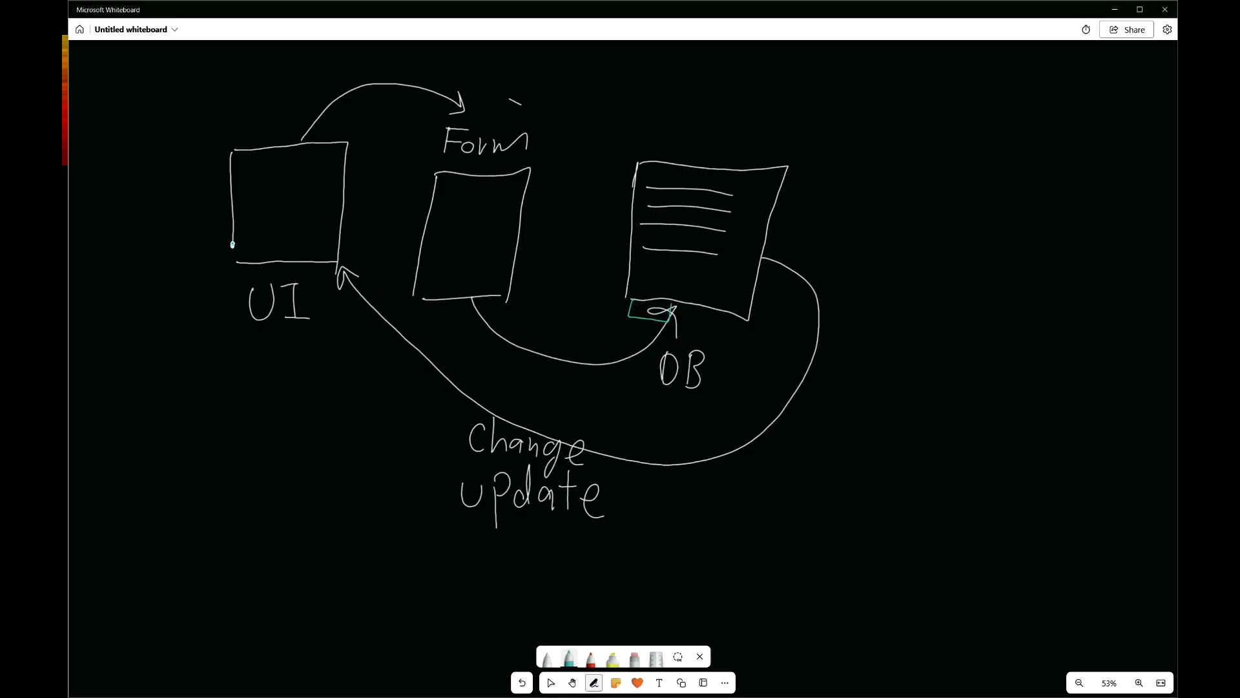
mouse_move(236, 260)
mouse_down()
mouse_move(244, 277)
mouse_move(275, 276)
mouse_up()
key(ctrl+super+Right)
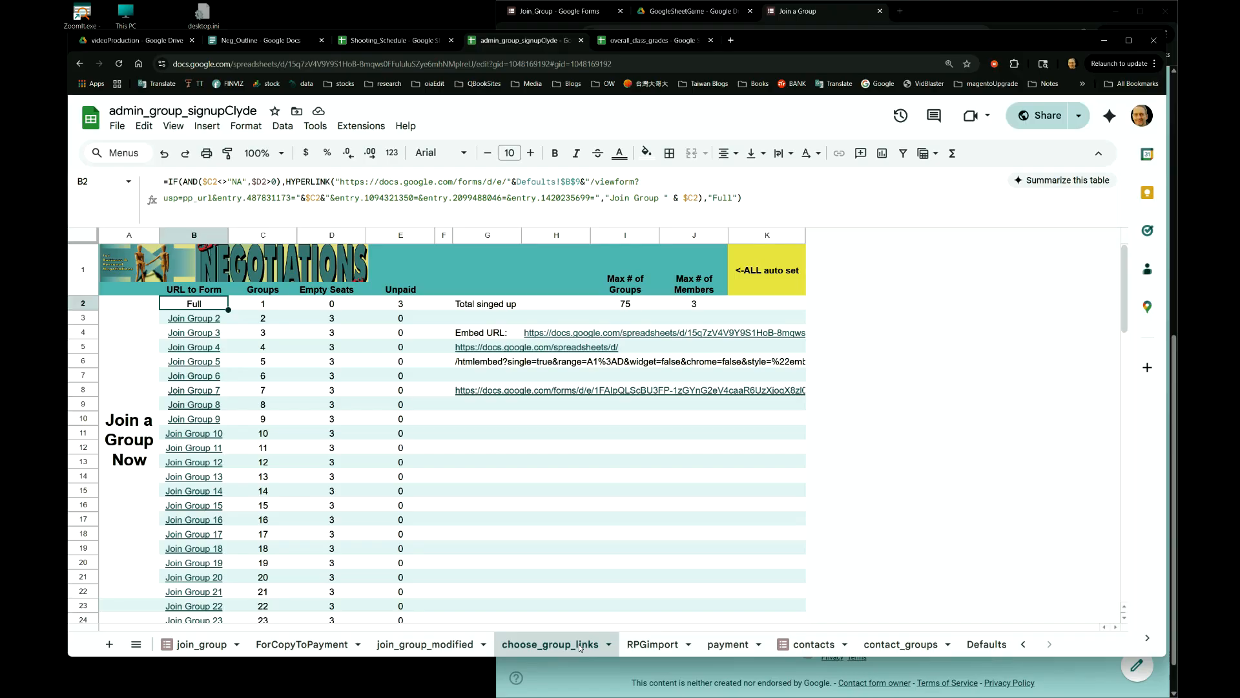
key(ctrl+super+Right)
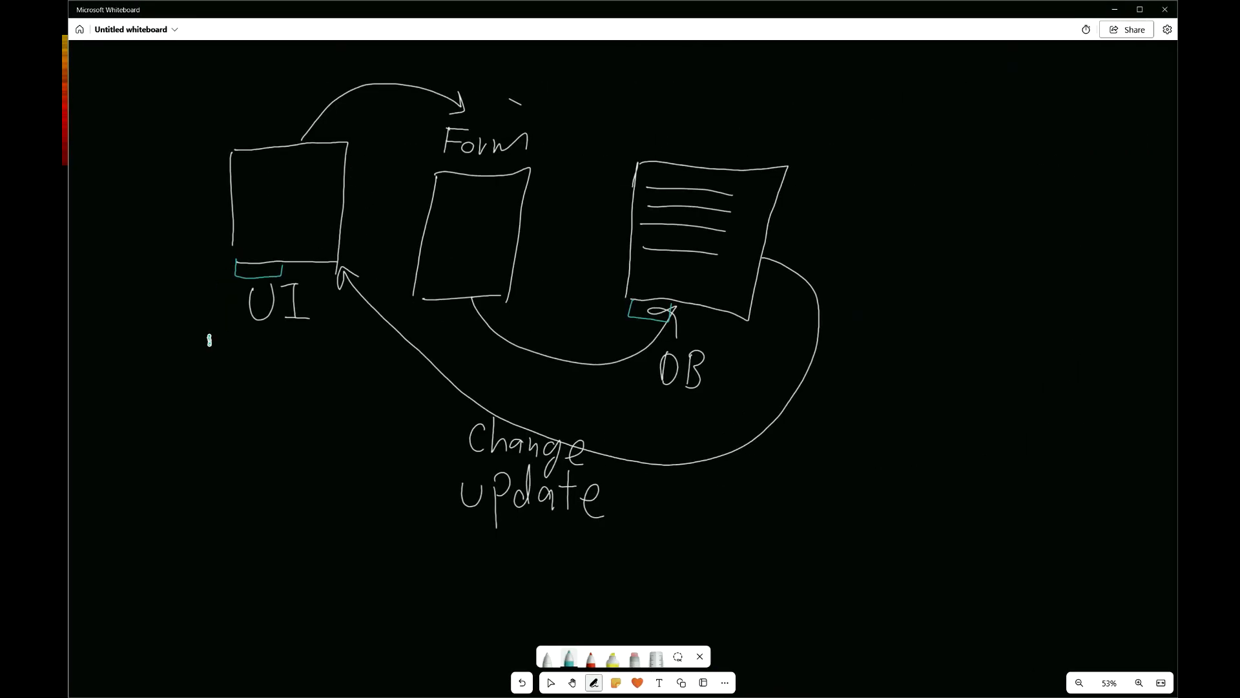
- Write 'choosegrouplinks' under UI, checking the join_group responses sheet for reference
mouse_move(205, 341)
mouse_down()
mouse_move(347, 350)
mouse_move(237, 275)
mouse_move(252, 276)
mouse_up()
key(ctrl+super+Right)
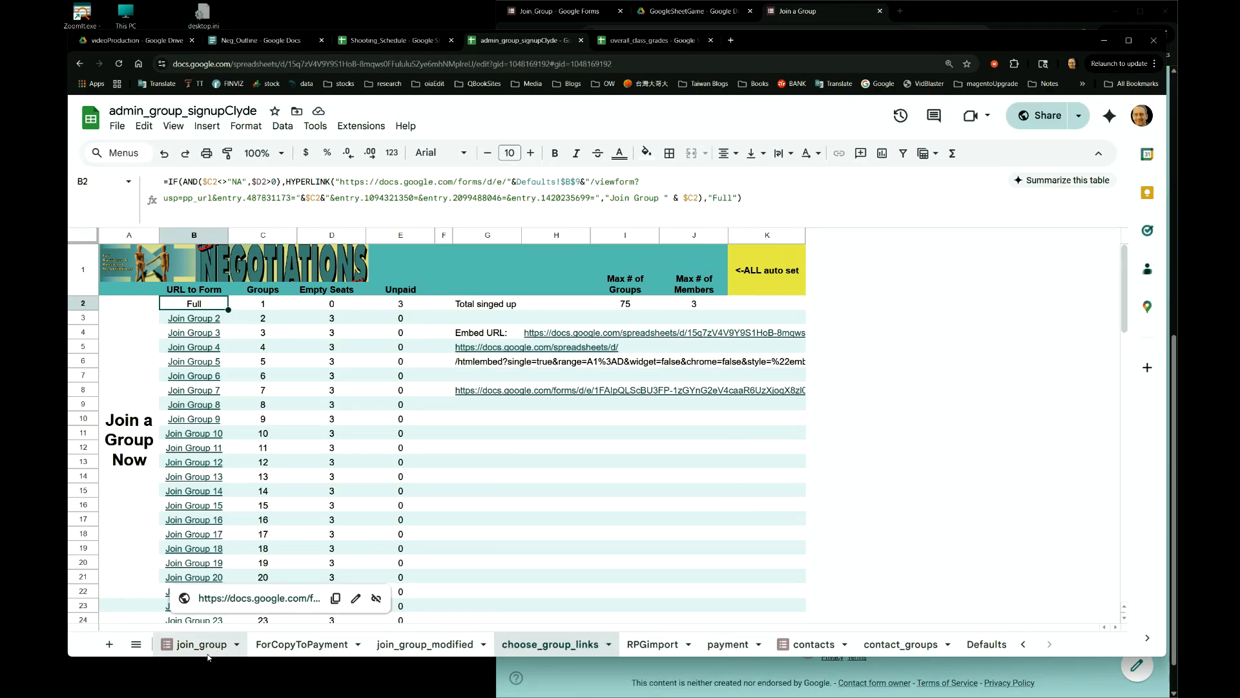
click(207, 652)
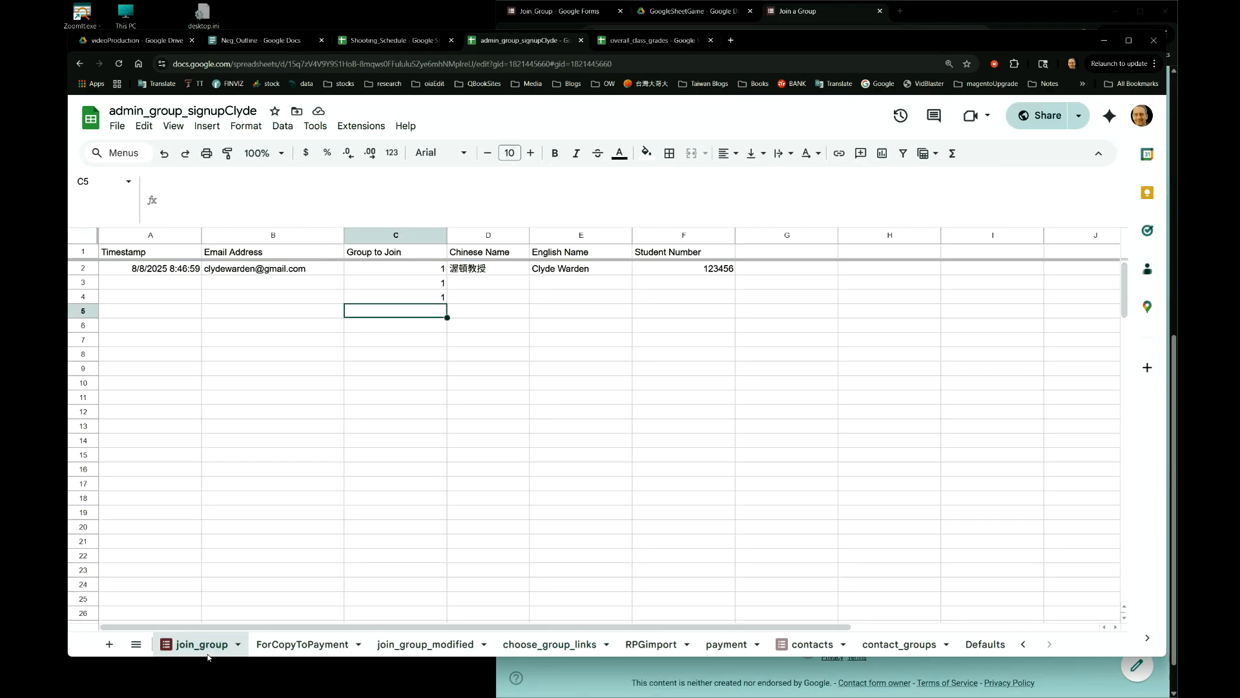
key(ctrl+super+Right)
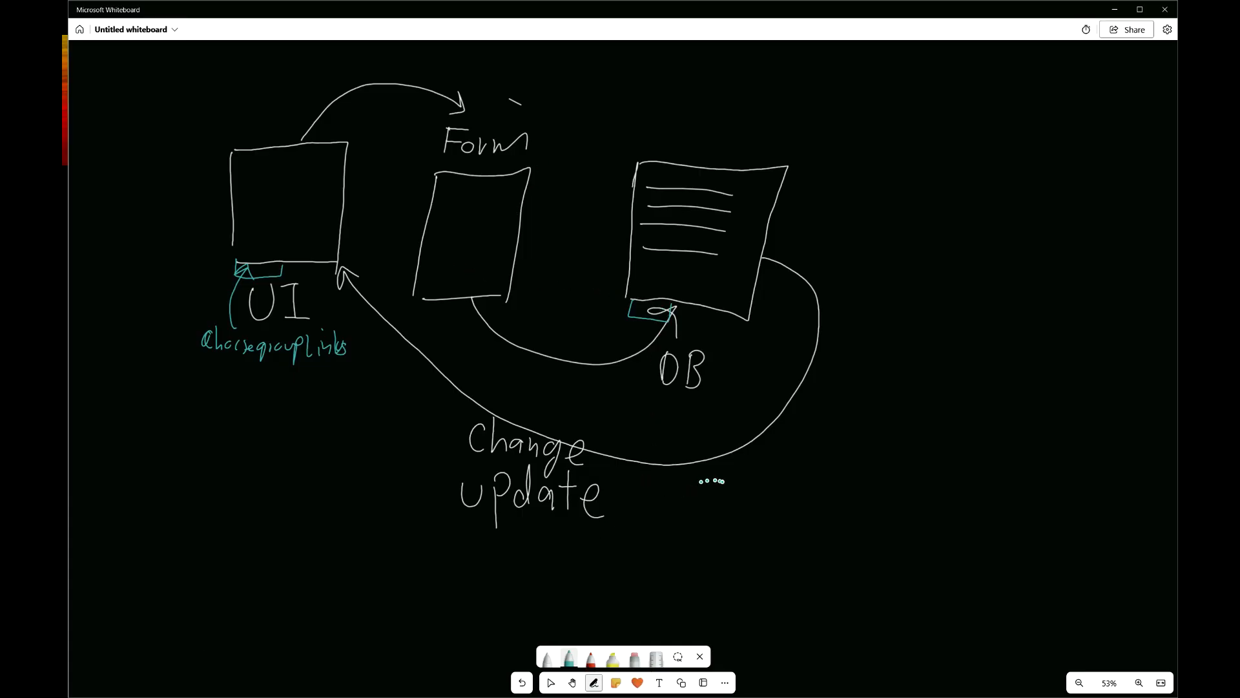
- Mark column C and row 5 on the DB document and write 'join_group!$C$5'
mouse_move(723, 480)
mouse_down()
mouse_move(709, 502)
mouse_move(792, 478)
mouse_move(787, 503)
mouse_move(821, 481)
mouse_move(832, 507)
mouse_move(837, 476)
mouse_up()
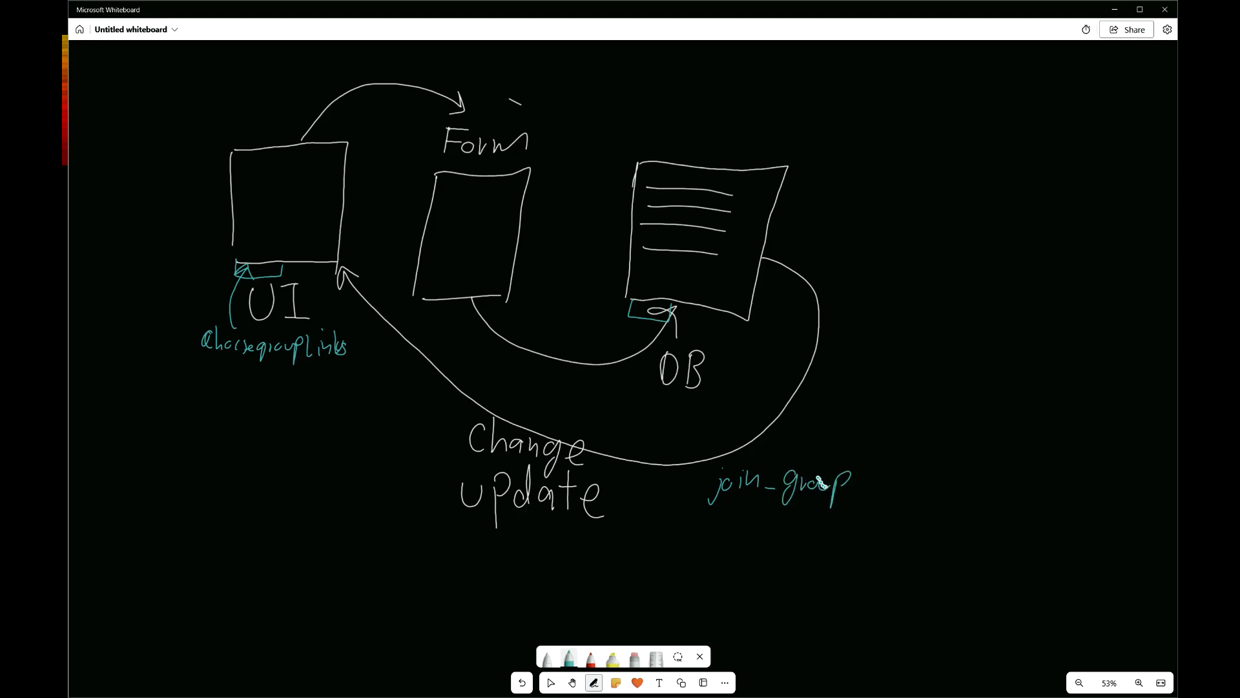
drag(688, 167, 654, 297)
drag(709, 170, 685, 301)
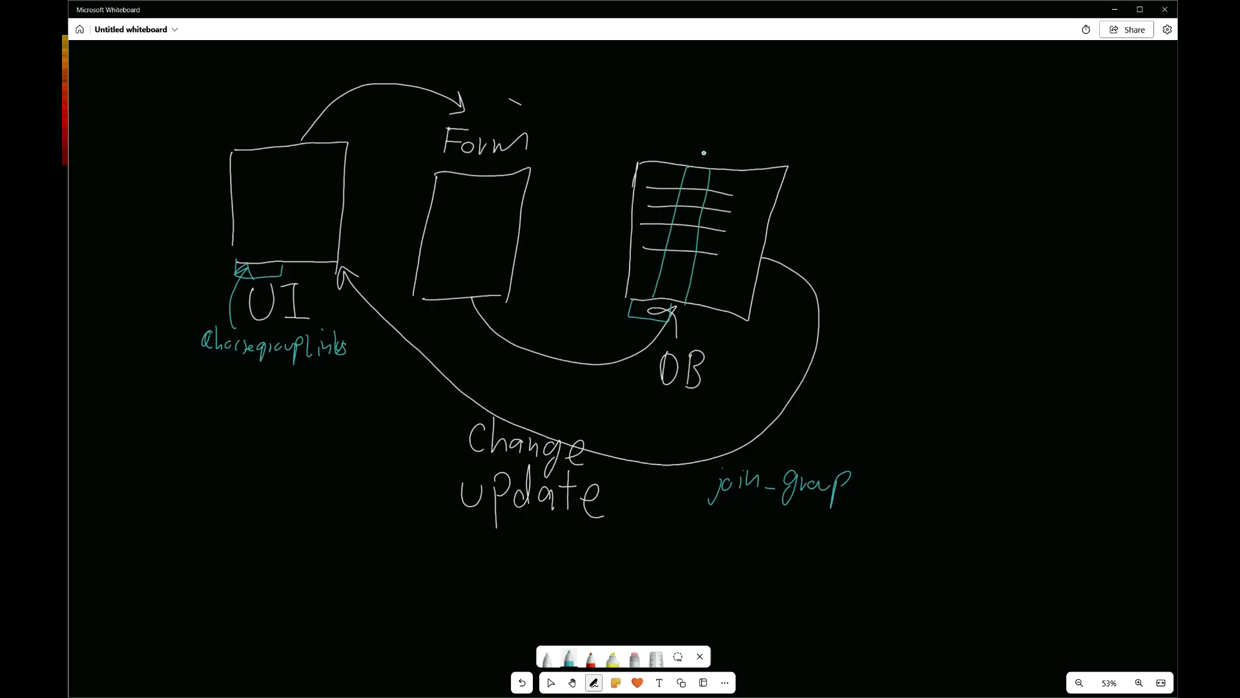
drag(703, 150, 703, 161)
drag(621, 190, 616, 211)
drag(287, 234, 310, 231)
mouse_move(859, 460)
mouse_down()
mouse_move(853, 496)
mouse_move(860, 469)
mouse_move(856, 484)
mouse_up()
mouse_move(644, 309)
mouse_down()
mouse_move(657, 397)
mouse_move(699, 451)
mouse_up()
mouse_move(869, 482)
mouse_down()
mouse_move(890, 475)
mouse_move(877, 493)
mouse_move(907, 492)
mouse_move(937, 471)
mouse_move(927, 498)
mouse_move(944, 498)
mouse_up()
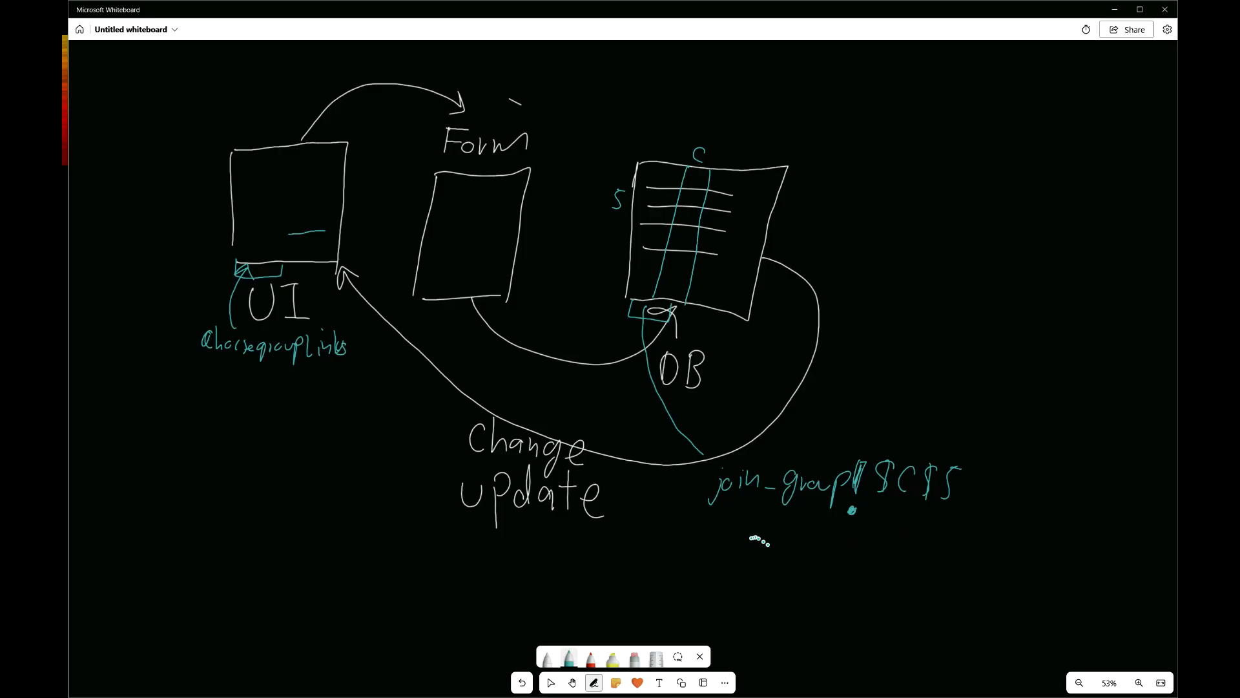
- Write the range reference '!$C2:C' and draw an arrow down column C
drag(852, 531, 853, 557)
drag(881, 531, 870, 560)
mouse_move(876, 524)
mouse_down()
mouse_move(875, 563)
mouse_move(922, 564)
mouse_up()
drag(960, 544, 955, 564)
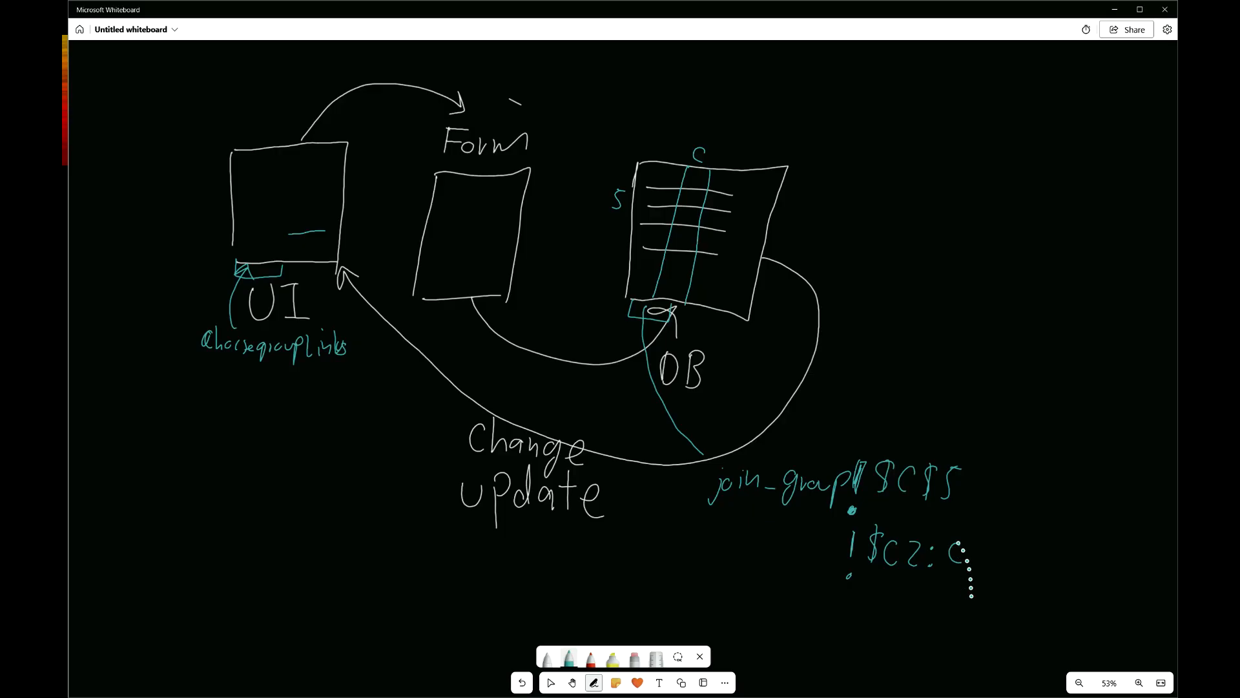
mouse_move(707, 179)
mouse_down()
mouse_move(675, 271)
mouse_move(687, 263)
mouse_up()
drag(699, 185, 681, 264)
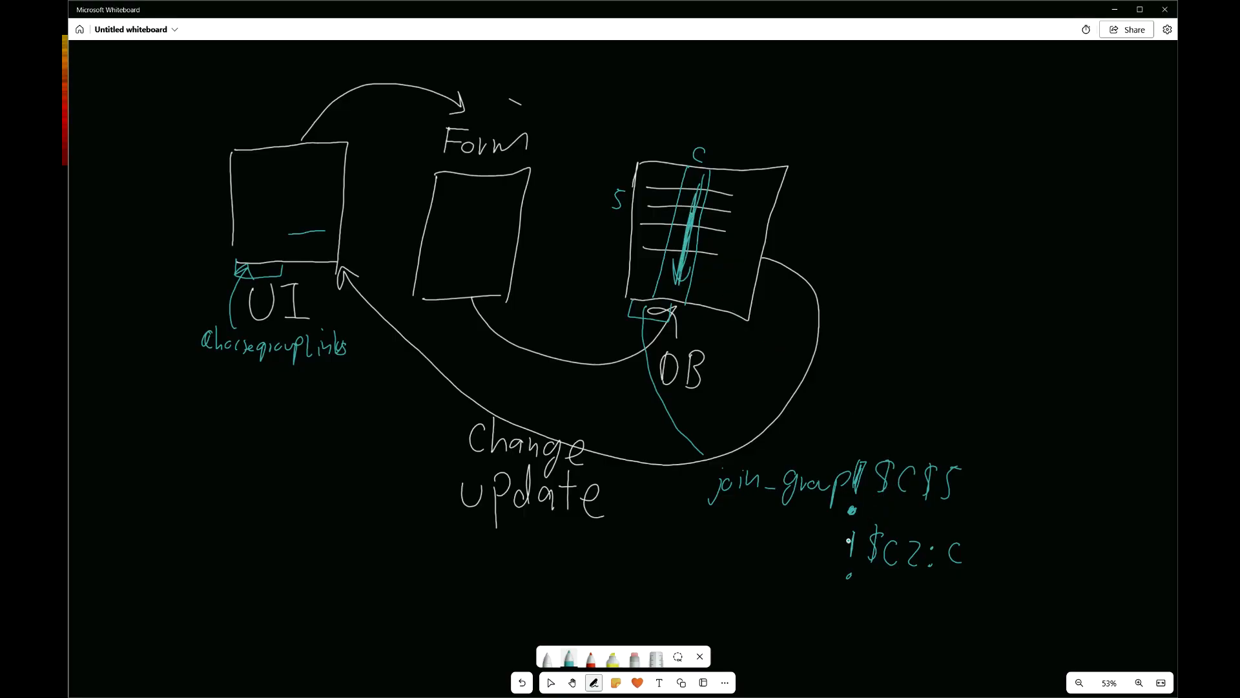
drag(847, 537, 849, 564)
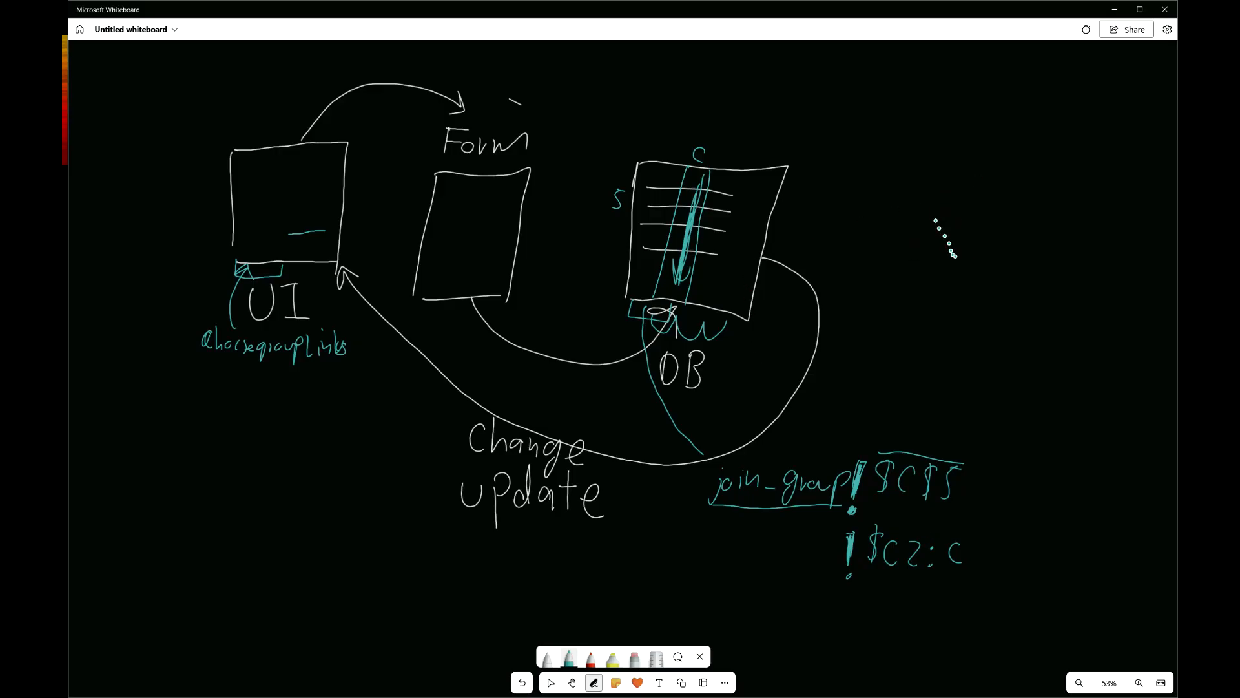
- Write 'Document' to the right of the DB table
mouse_move(936, 195)
mouse_down()
mouse_move(938, 224)
mouse_move(983, 224)
mouse_up()
drag(993, 213, 1065, 227)
drag(1082, 199, 1075, 236)
drag(1063, 221, 1091, 215)
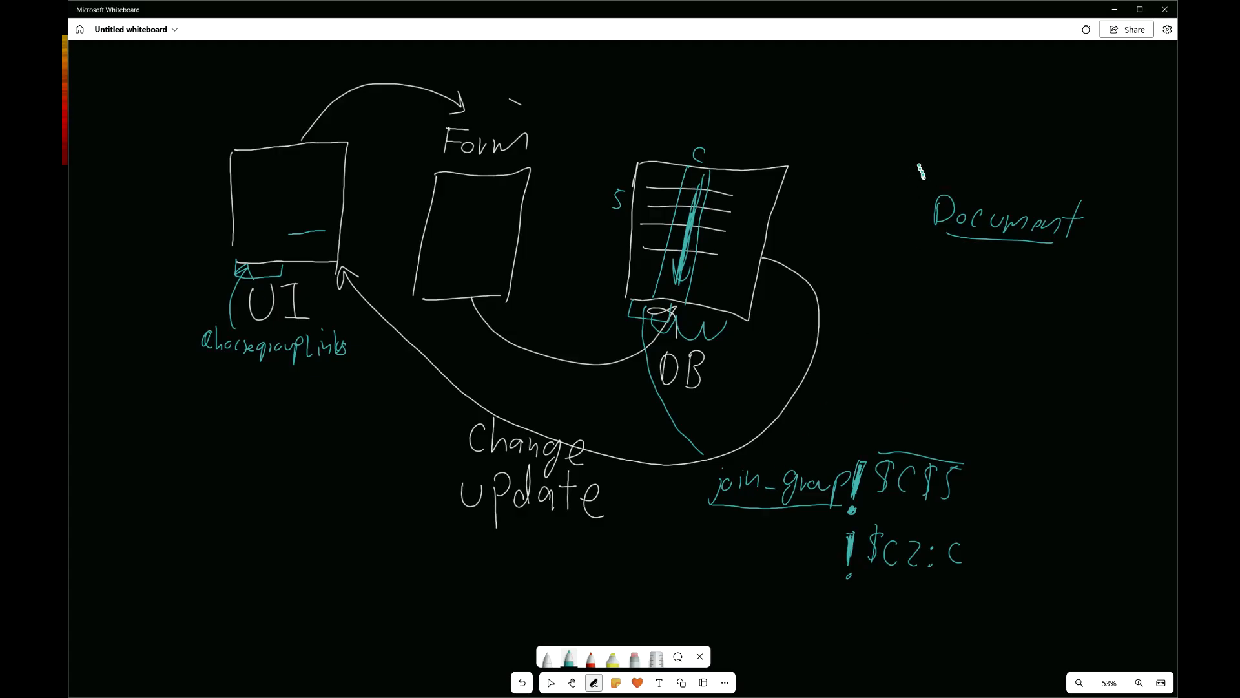
- Draw an arrow to 'ID', circle 'join_group', and switch to the spreadsheet
mouse_move(962, 155)
mouse_down()
mouse_move(1070, 129)
mouse_move(1057, 147)
mouse_up()
mouse_move(1088, 136)
mouse_down()
mouse_move(1102, 136)
mouse_move(1094, 155)
mouse_up()
drag(1088, 155, 1115, 158)
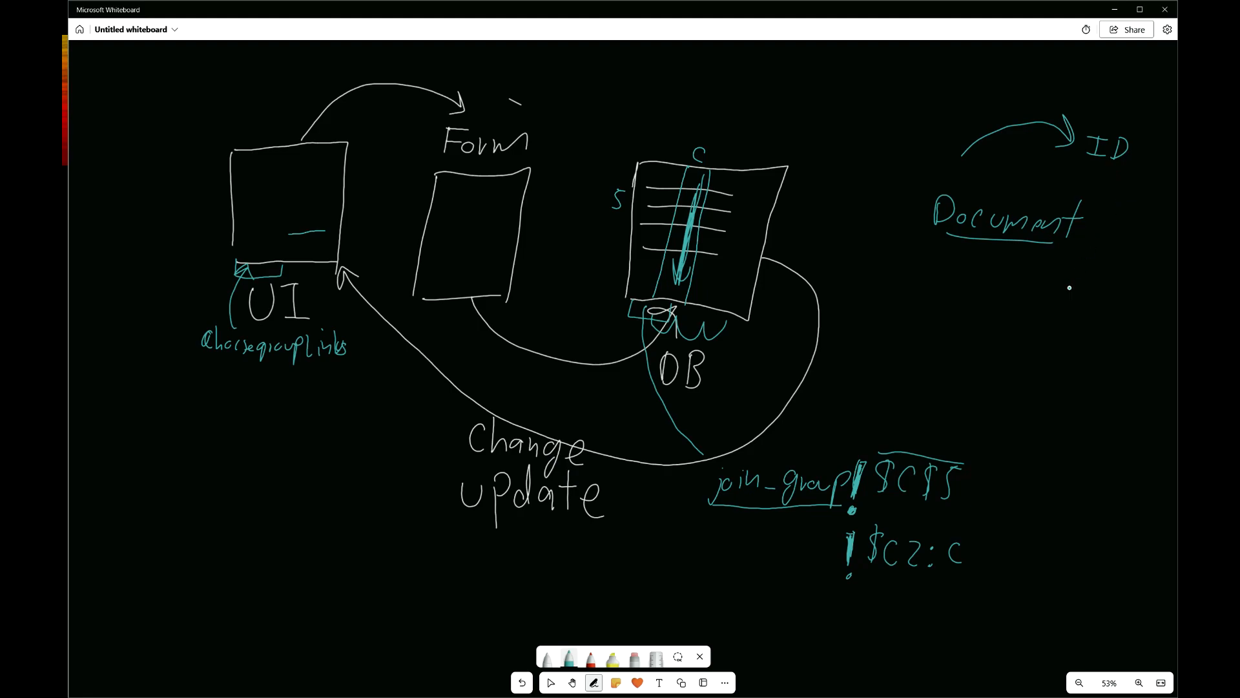
mouse_move(817, 465)
mouse_down()
mouse_move(806, 455)
mouse_move(843, 460)
mouse_move(800, 420)
mouse_up()
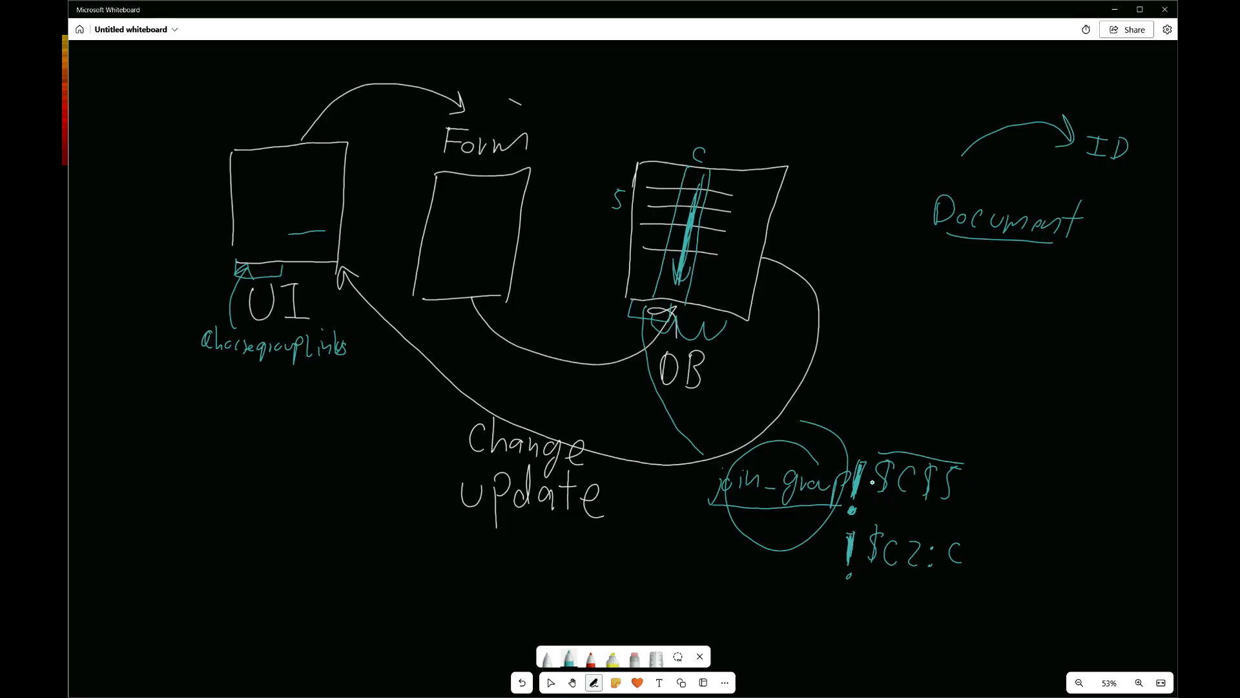
key(ctrl+super+Left)
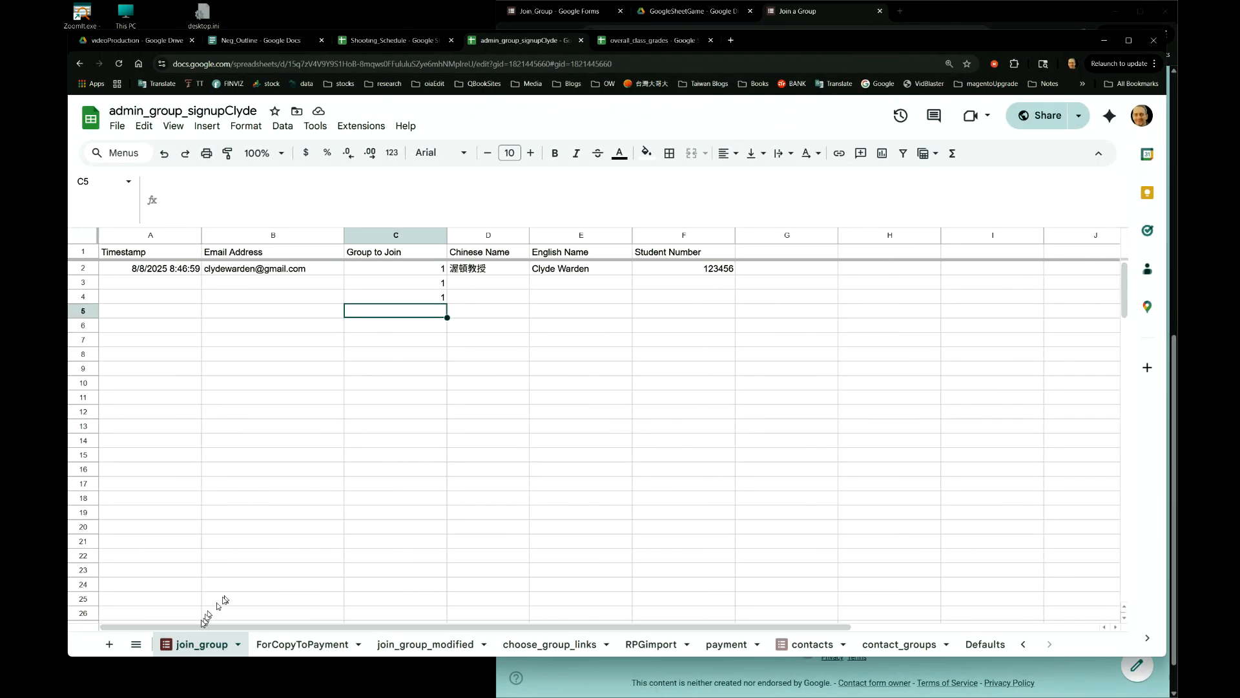
- Browse the ForCopyToPayment, join_group_modified, choose_group_links and RPGimport sheets, ending on Defaults
click(326, 644)
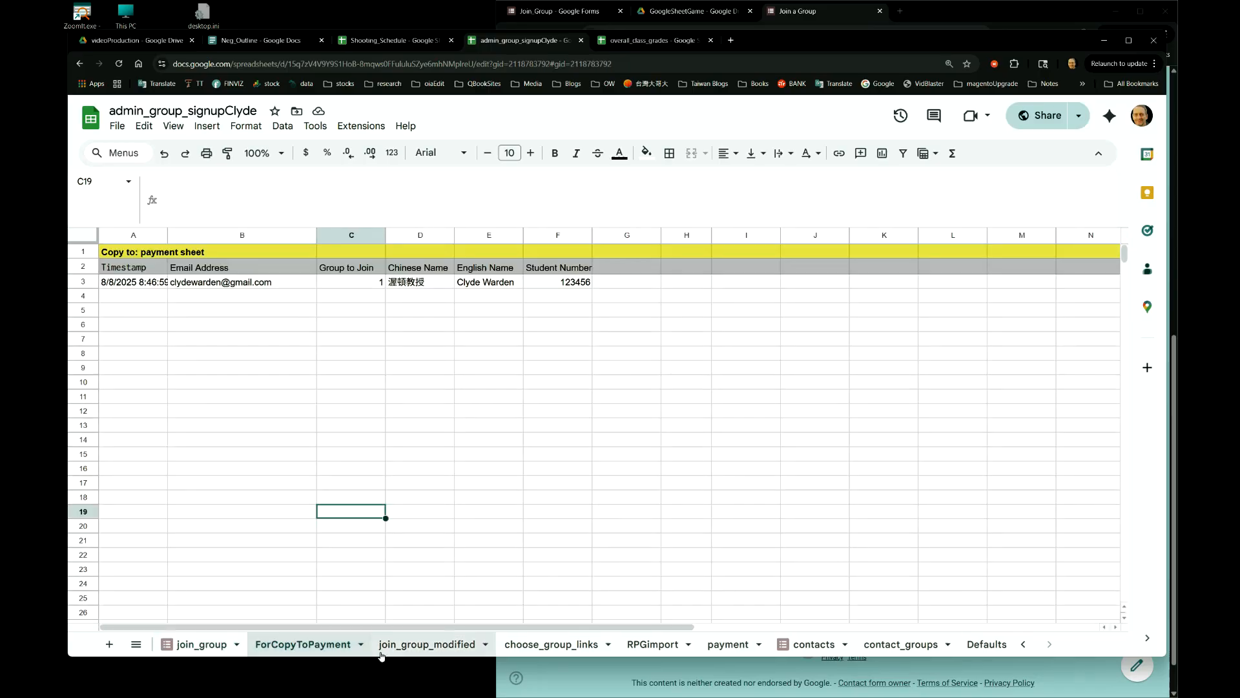
click(423, 644)
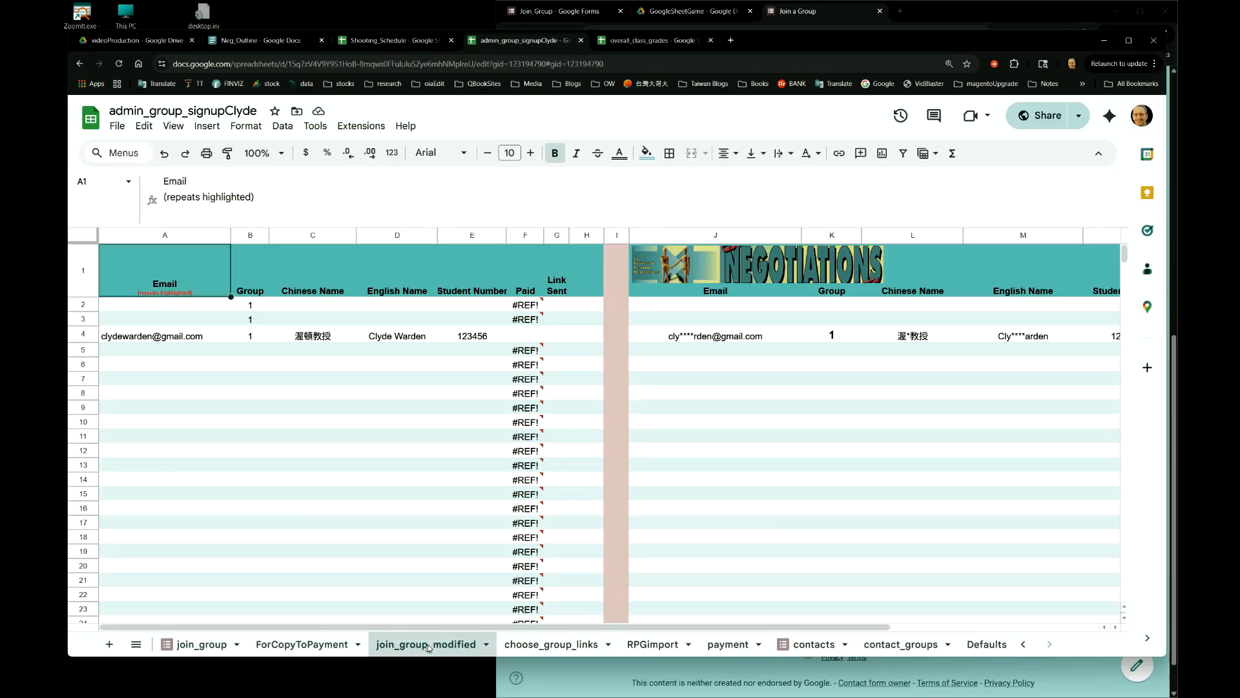
click(551, 644)
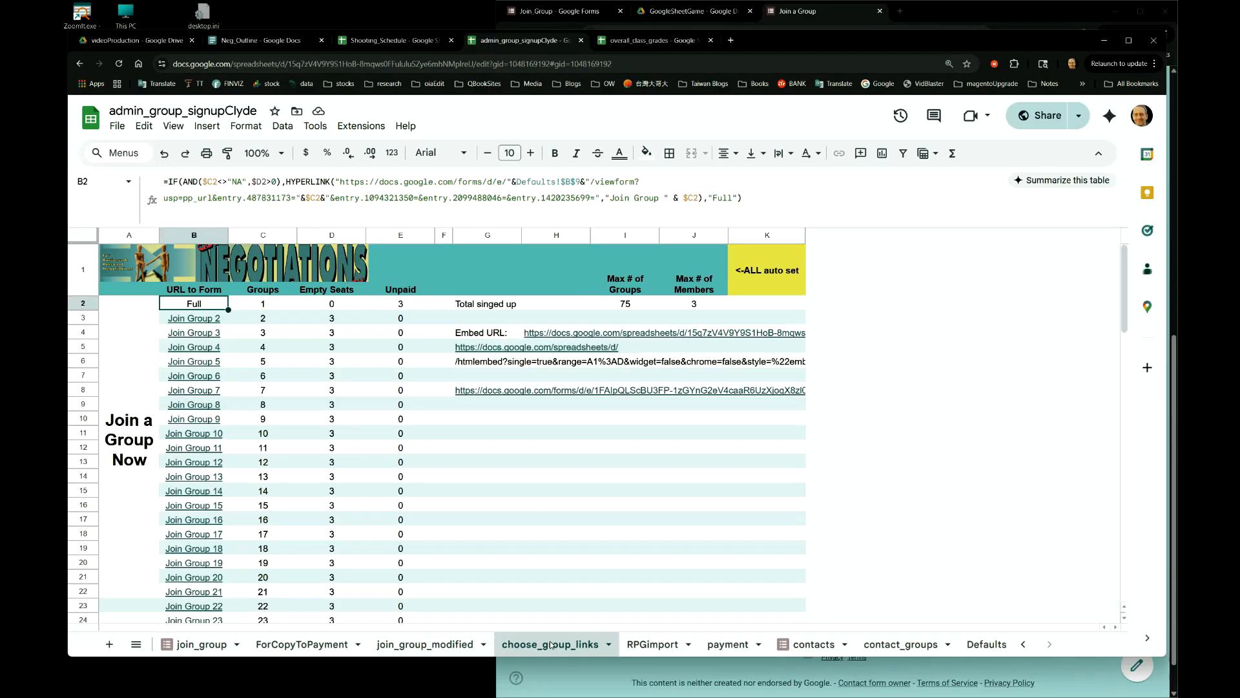
click(654, 644)
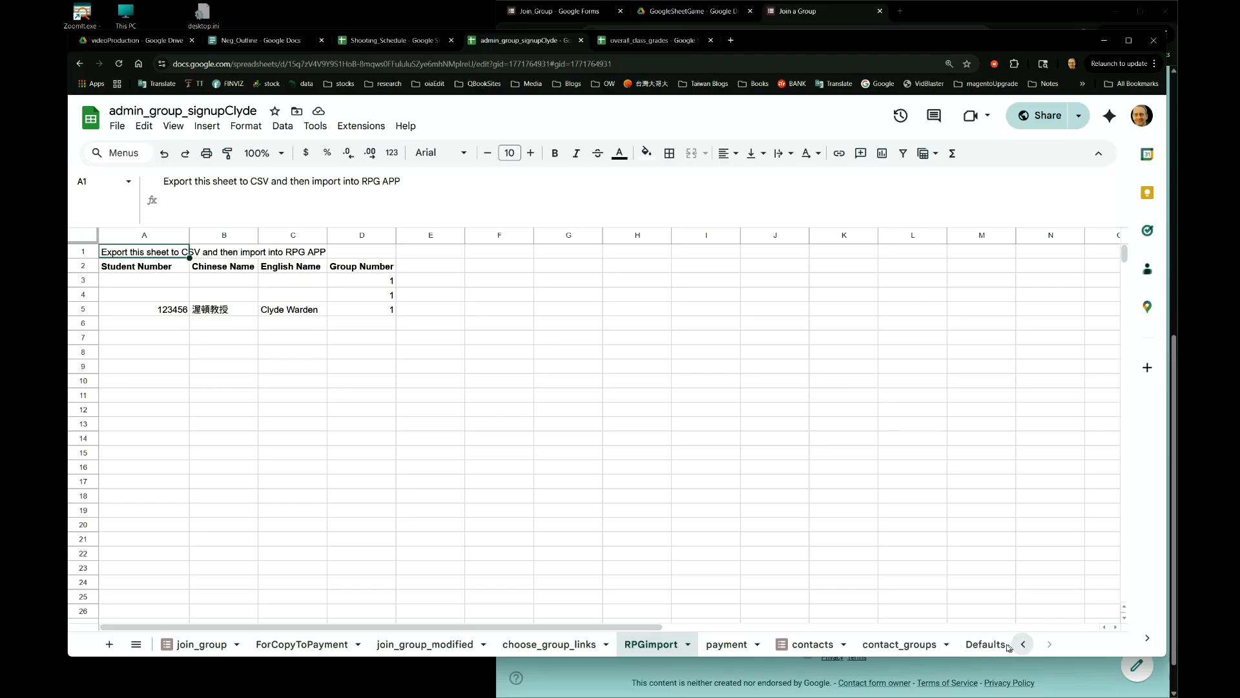
click(981, 644)
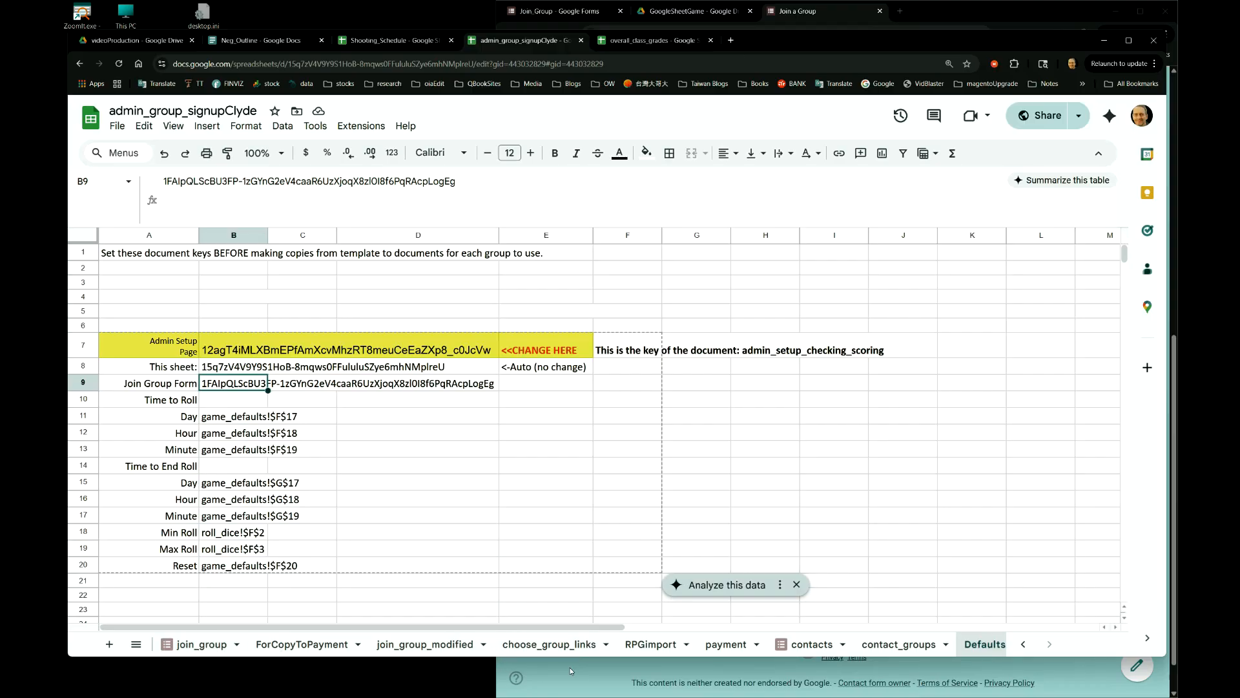
key(ctrl+super+Right)
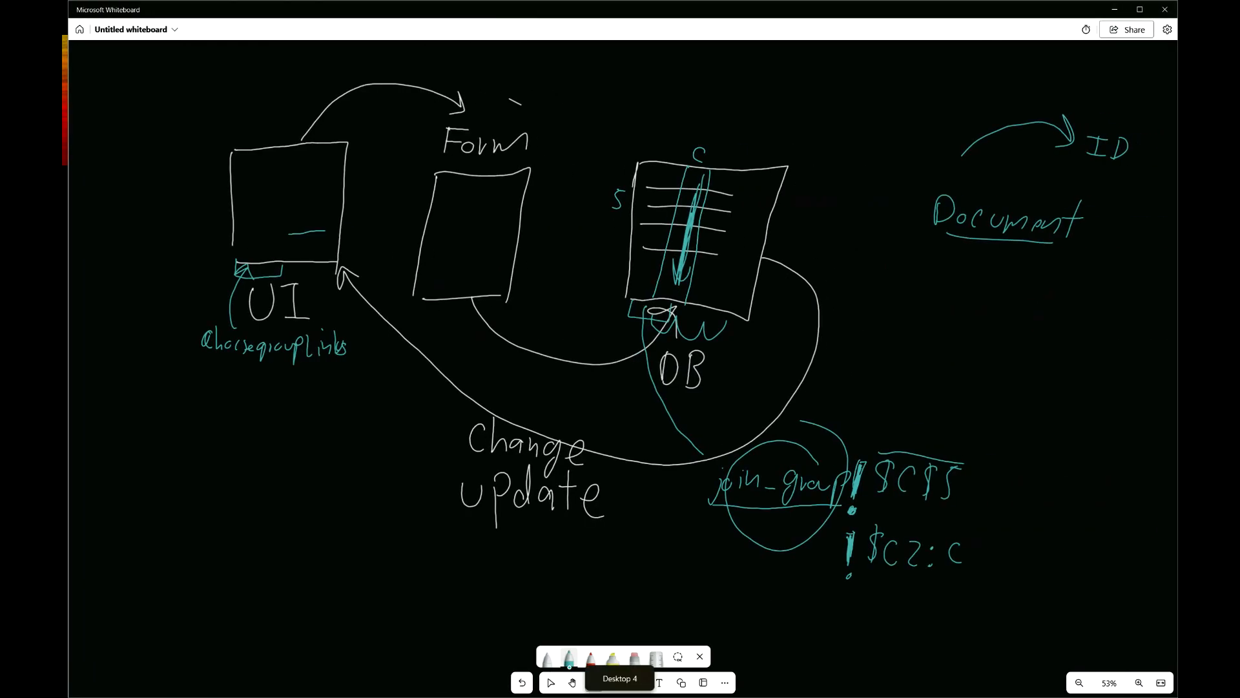
- Draw a smiley user and, in white ink, a second 'UI' box below
mouse_move(158, 155)
mouse_down()
mouse_move(119, 184)
mouse_move(151, 148)
mouse_move(145, 192)
mouse_move(171, 206)
mouse_up()
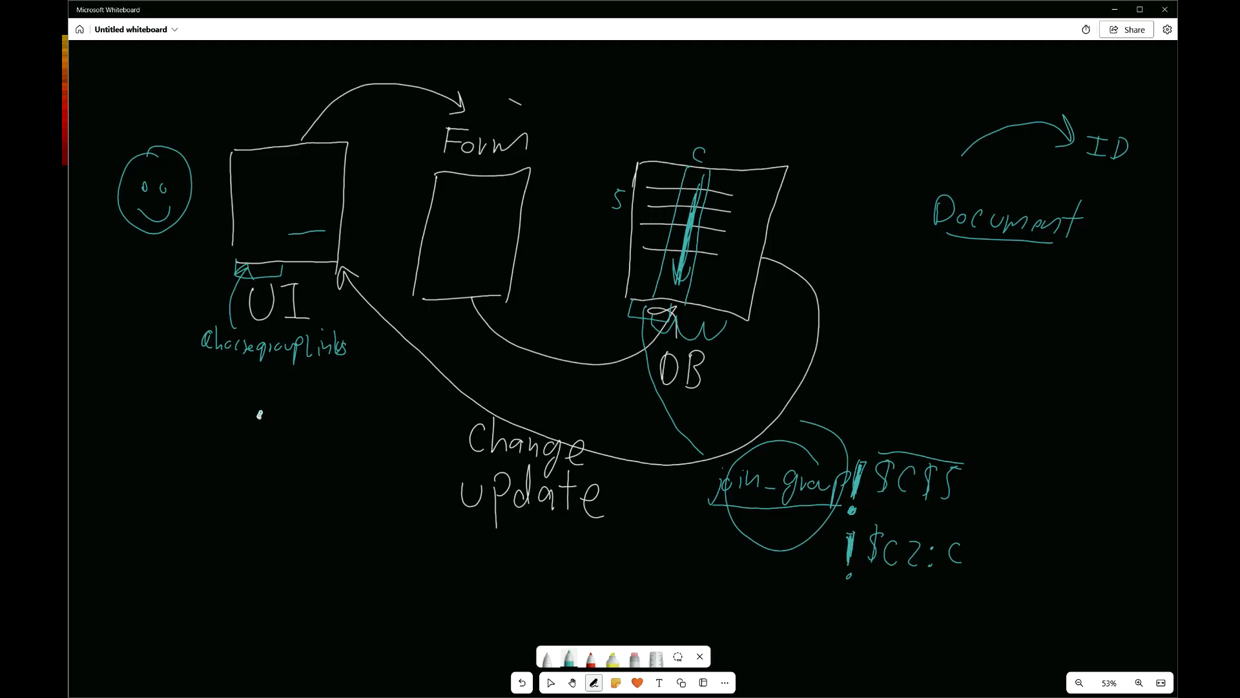
click(548, 659)
drag(230, 443, 231, 522)
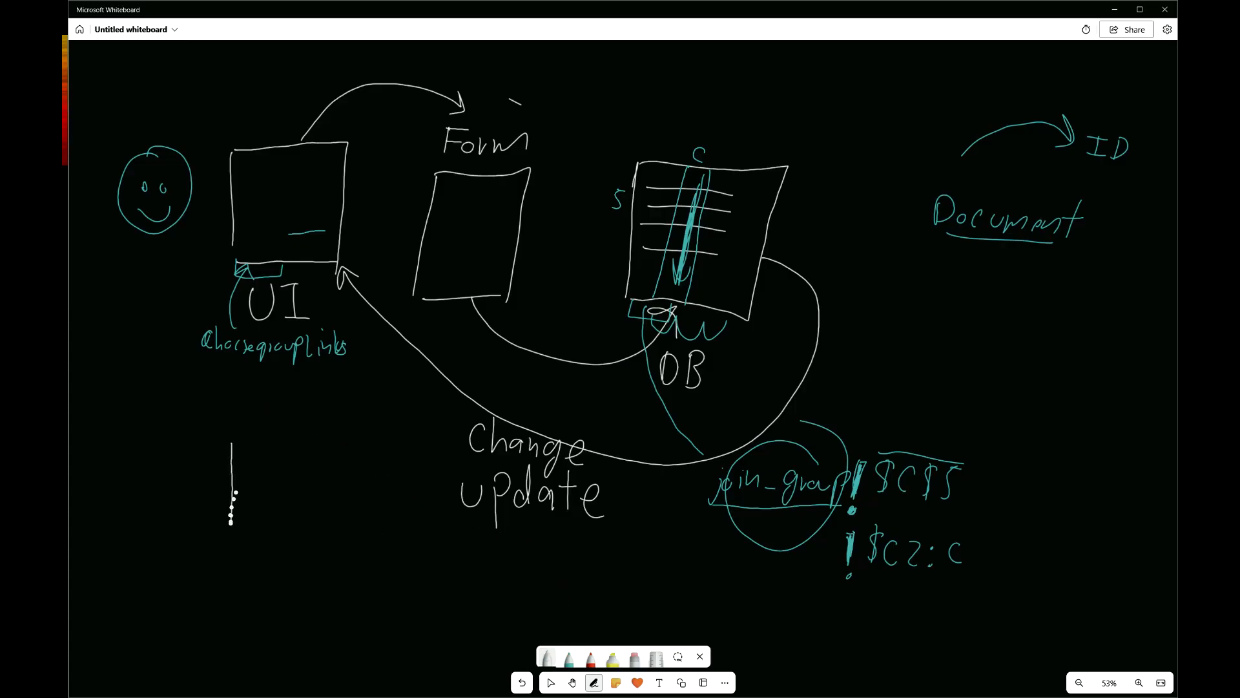
mouse_move(232, 440)
mouse_down()
mouse_move(316, 421)
mouse_move(318, 540)
mouse_up()
drag(235, 536, 310, 528)
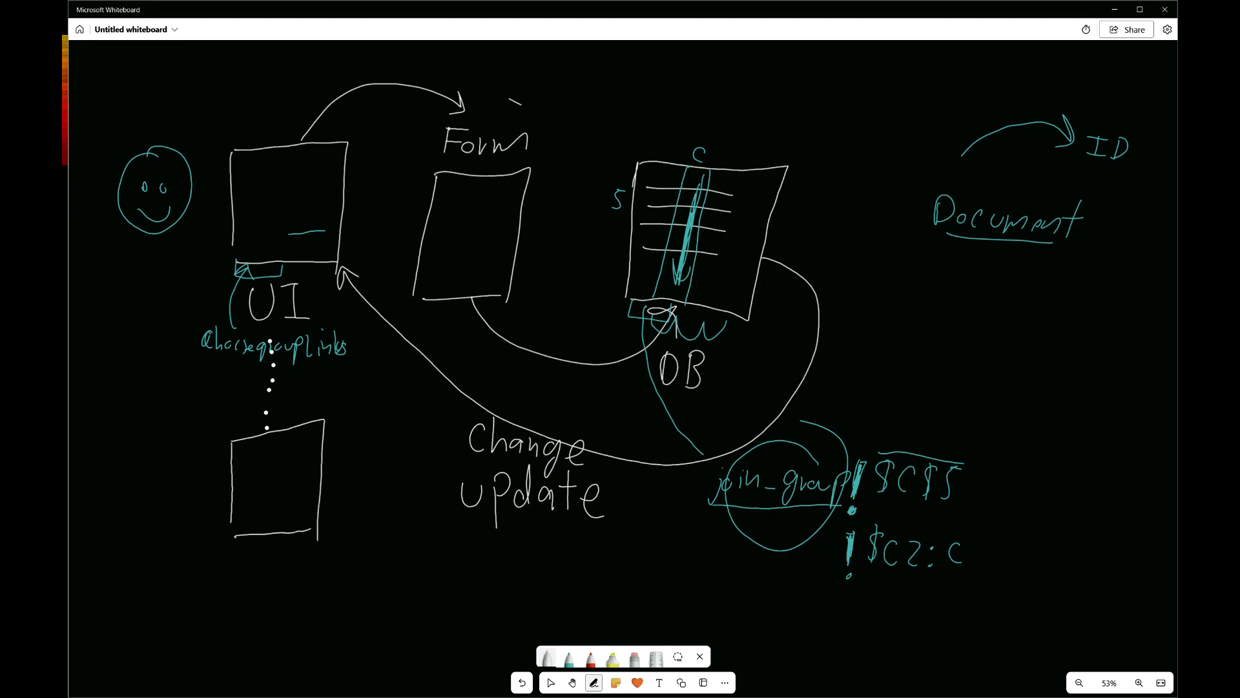
drag(248, 473, 299, 472)
mouse_move(288, 474)
mouse_down()
mouse_move(288, 495)
mouse_move(299, 496)
mouse_up()
mouse_move(234, 536)
mouse_down()
mouse_move(248, 553)
mouse_move(259, 535)
mouse_up()
- Note 'open/Share' under the new UI box, with 'X modify' and an underlined 'view'
drag(242, 576, 284, 580)
mouse_move(298, 556)
mouse_down()
mouse_move(291, 591)
mouse_move(332, 569)
mouse_move(361, 578)
mouse_up()
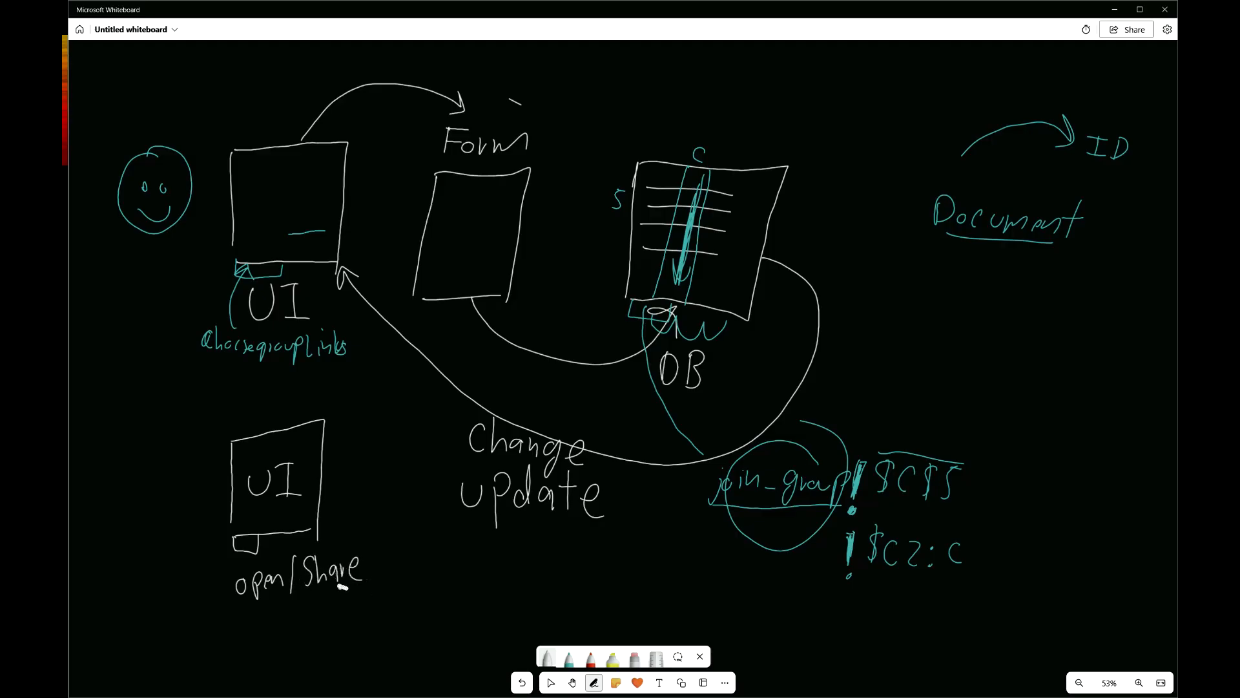
mouse_move(322, 593)
mouse_down()
mouse_move(352, 617)
mouse_move(344, 627)
mouse_move(369, 627)
mouse_up()
mouse_move(366, 599)
mouse_down()
mouse_move(389, 628)
mouse_move(429, 611)
mouse_move(440, 581)
mouse_move(453, 617)
mouse_up()
mouse_move(443, 604)
mouse_down()
mouse_move(461, 601)
mouse_move(469, 622)
mouse_up()
mouse_move(387, 629)
mouse_down()
mouse_move(452, 579)
mouse_move(442, 633)
mouse_up()
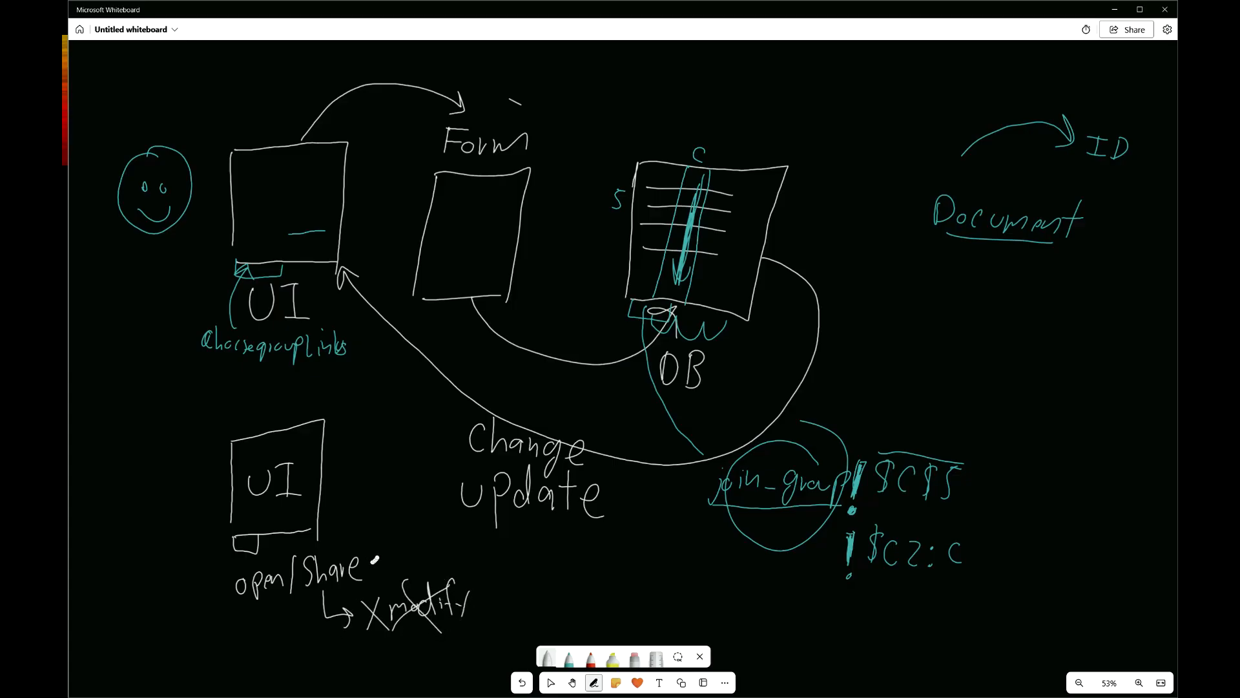
drag(381, 549, 399, 565)
drag(402, 560, 434, 550)
drag(380, 564, 432, 557)
- Write a boxed 'Click' beside the lower UI box, box 'view', and mark the top UI tab
mouse_move(344, 480)
mouse_down()
mouse_move(342, 497)
mouse_move(354, 486)
mouse_move(373, 497)
mouse_up()
mouse_move(382, 477)
mouse_down()
mouse_move(382, 498)
mouse_move(397, 498)
mouse_up()
mouse_move(334, 470)
mouse_down()
mouse_move(382, 505)
mouse_move(380, 540)
mouse_up()
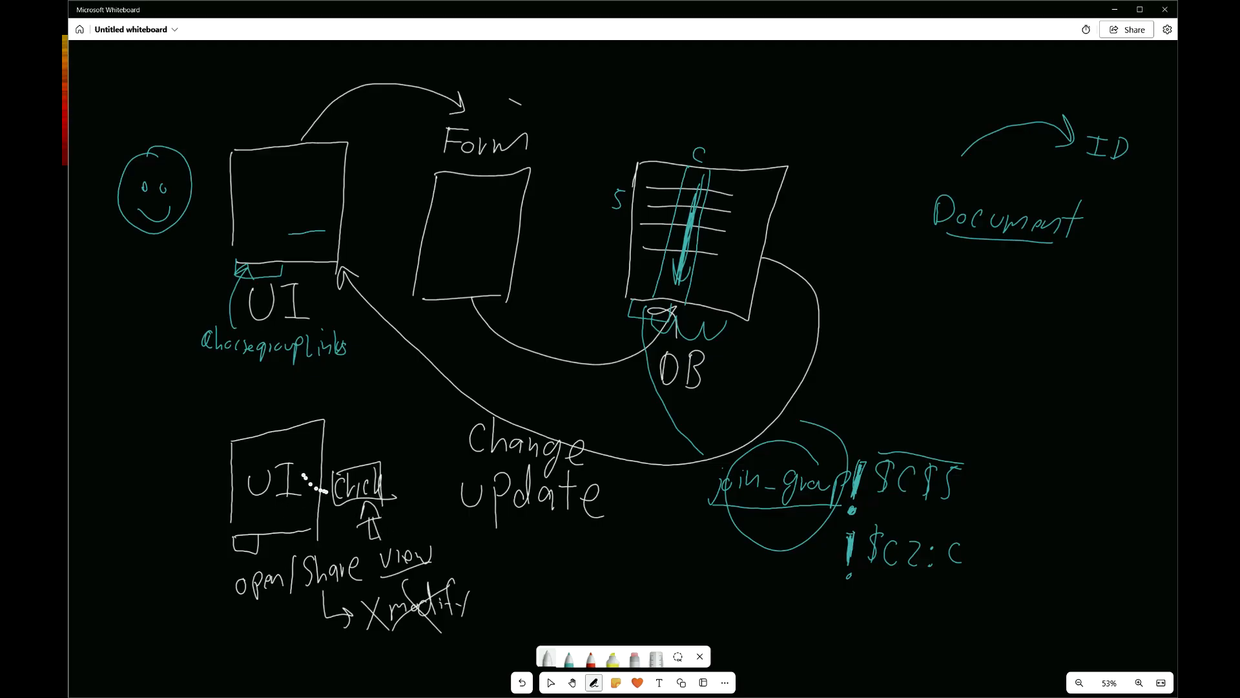
mouse_move(381, 578)
mouse_down()
mouse_move(366, 555)
mouse_move(404, 528)
mouse_move(421, 568)
mouse_up()
mouse_move(257, 268)
mouse_down()
mouse_move(238, 272)
mouse_move(339, 270)
mouse_up()
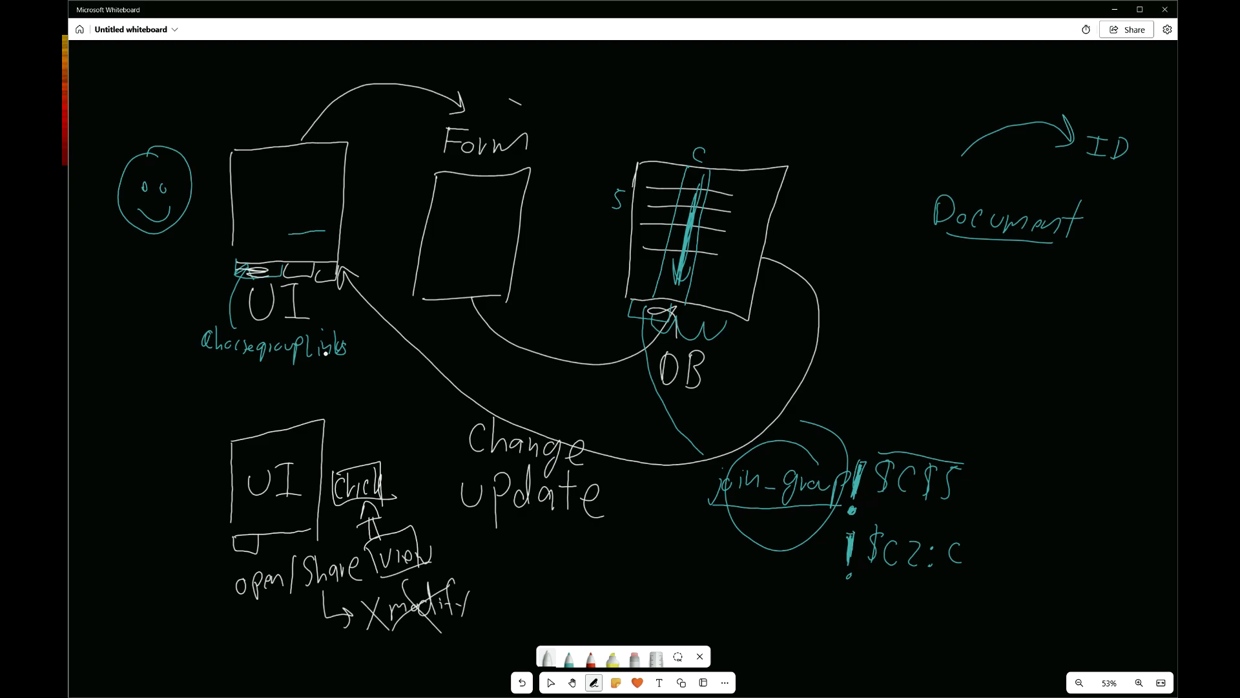
key(ctrl+super+Left)
- Label the lower UI box 'HTML Page' and return to the spreadsheet
drag(106, 451, 101, 481)
mouse_move(98, 469)
mouse_down()
mouse_move(118, 470)
mouse_move(117, 481)
mouse_move(137, 452)
mouse_up()
mouse_move(129, 451)
mouse_down()
mouse_move(127, 478)
mouse_move(148, 458)
mouse_move(182, 473)
mouse_up()
drag(110, 500, 180, 491)
drag(114, 527, 114, 541)
mouse_move(130, 546)
mouse_down()
mouse_move(141, 533)
mouse_move(142, 546)
mouse_up()
drag(156, 523, 150, 565)
mouse_move(165, 533)
mouse_down()
mouse_move(184, 518)
mouse_move(186, 537)
mouse_up()
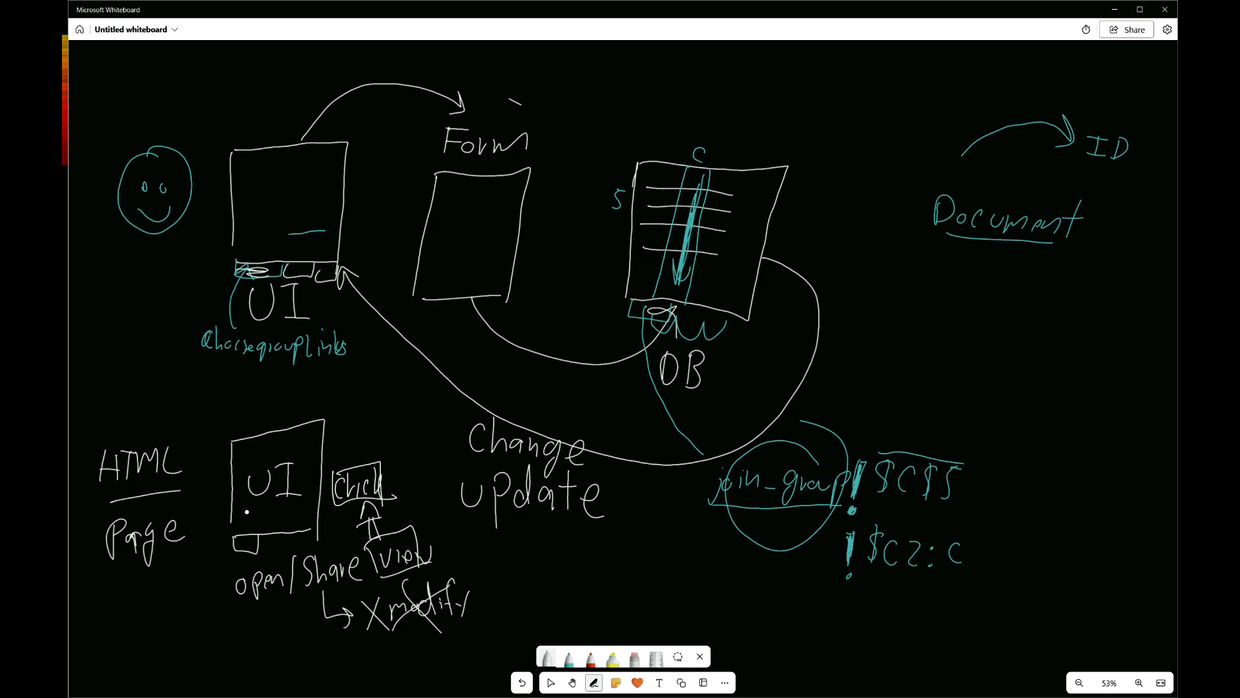
key(ctrl+super+Right)
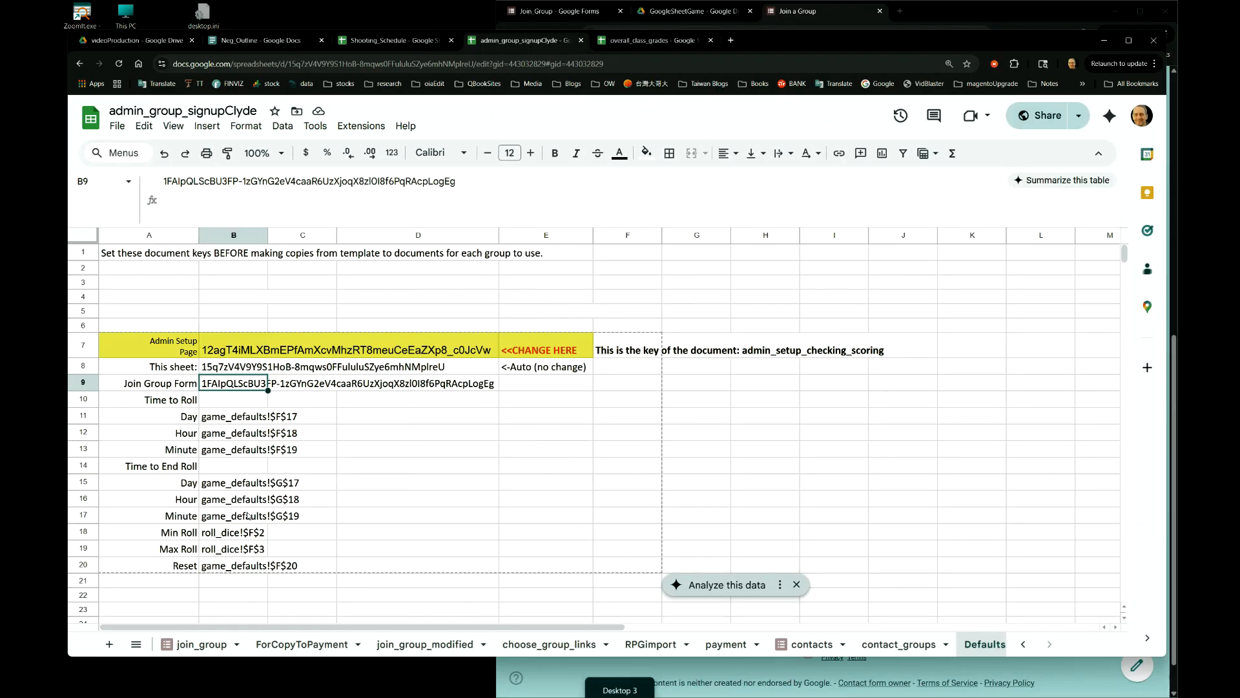
- Look over the choose_group_links, join_group, payment and contacts sheets, ending on choose_group_links
key(ctrl+super+Left)
key(ctrl+super+Right)
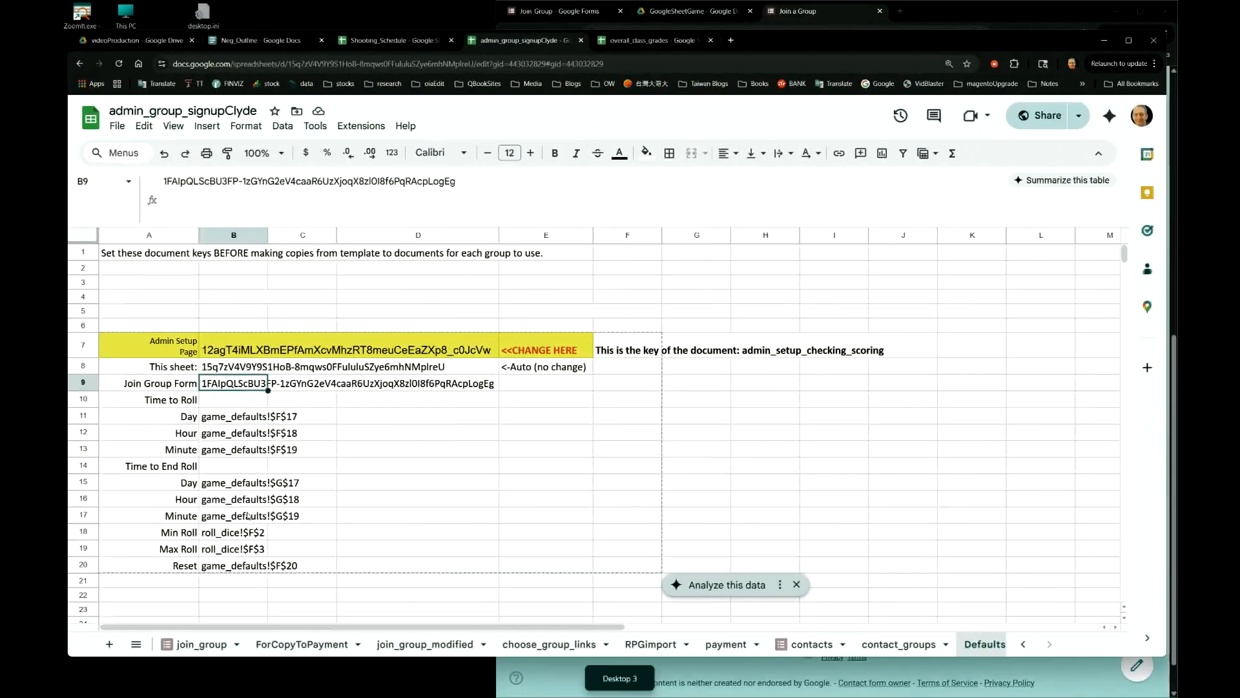
click(550, 648)
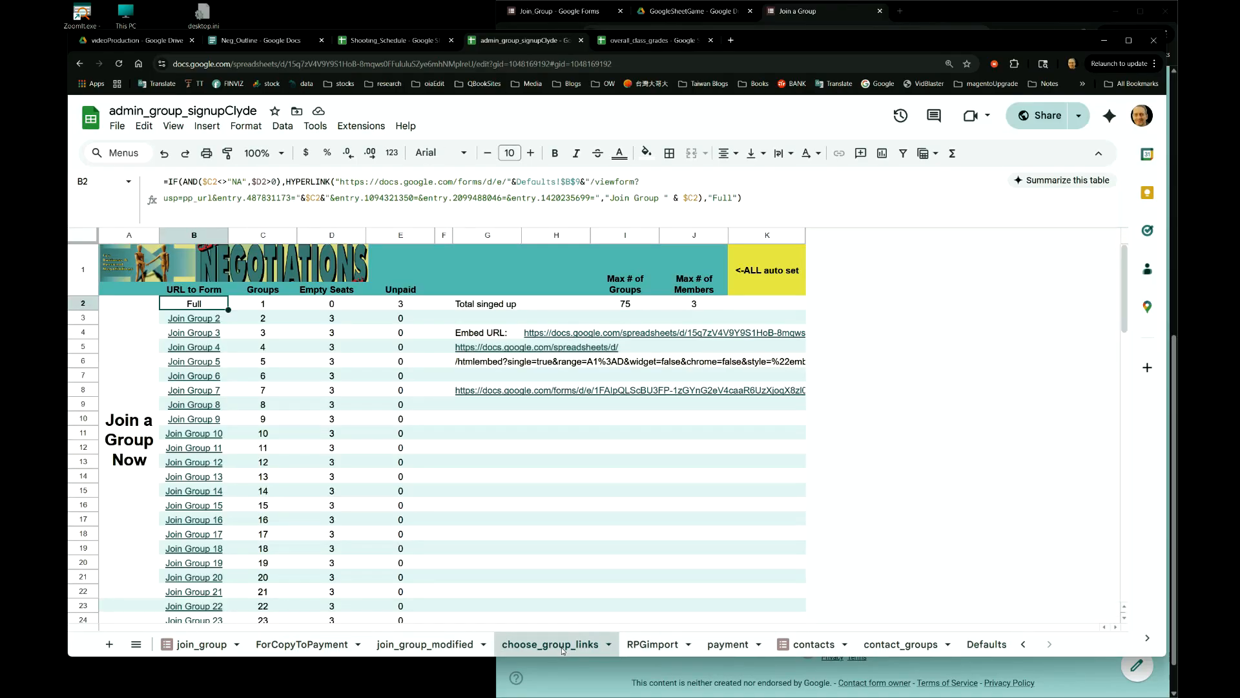
click(202, 646)
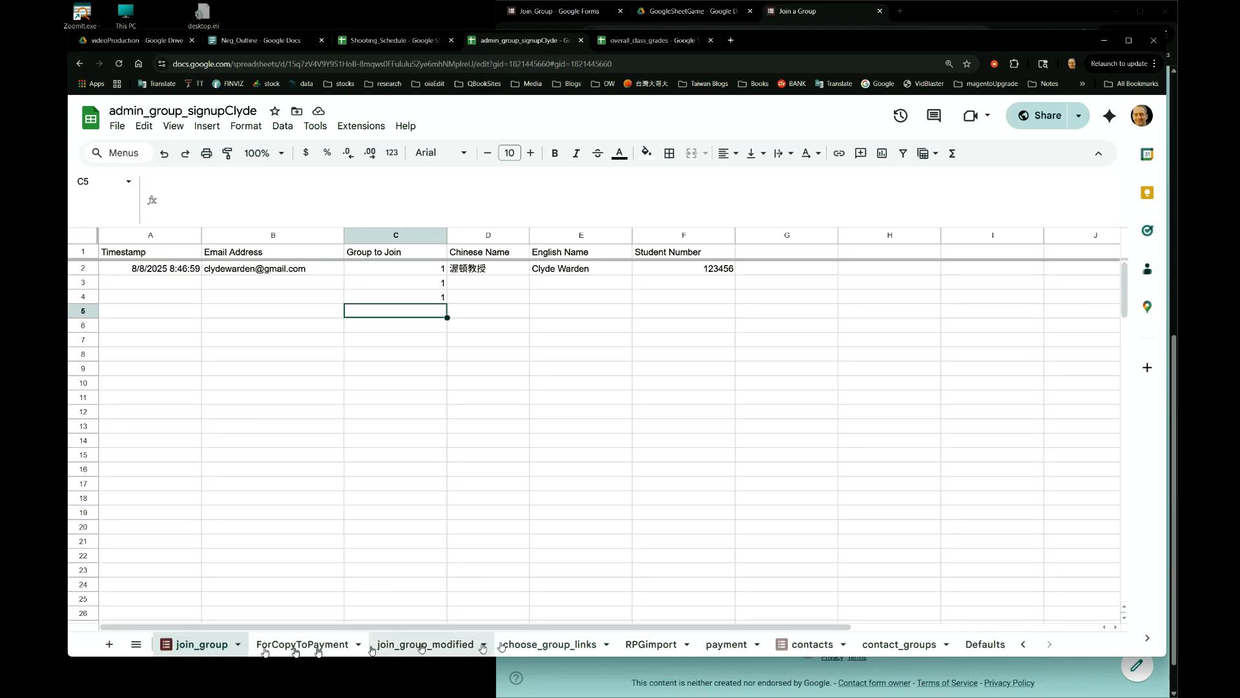
click(739, 648)
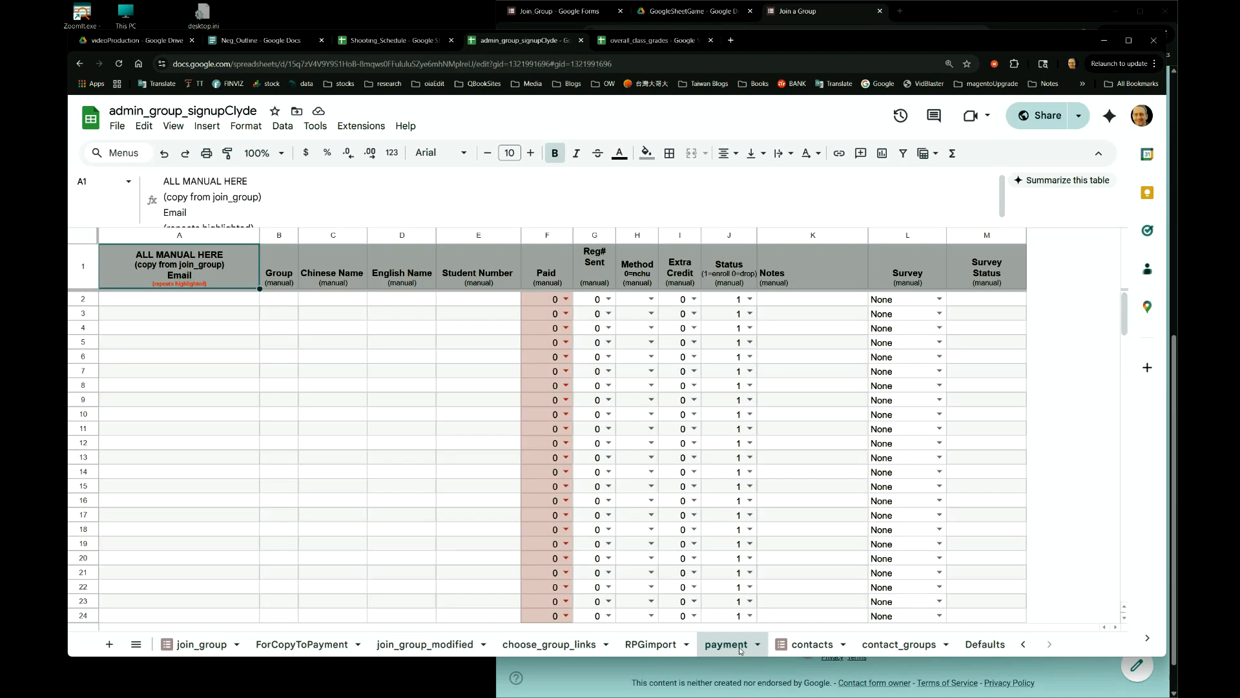
click(804, 645)
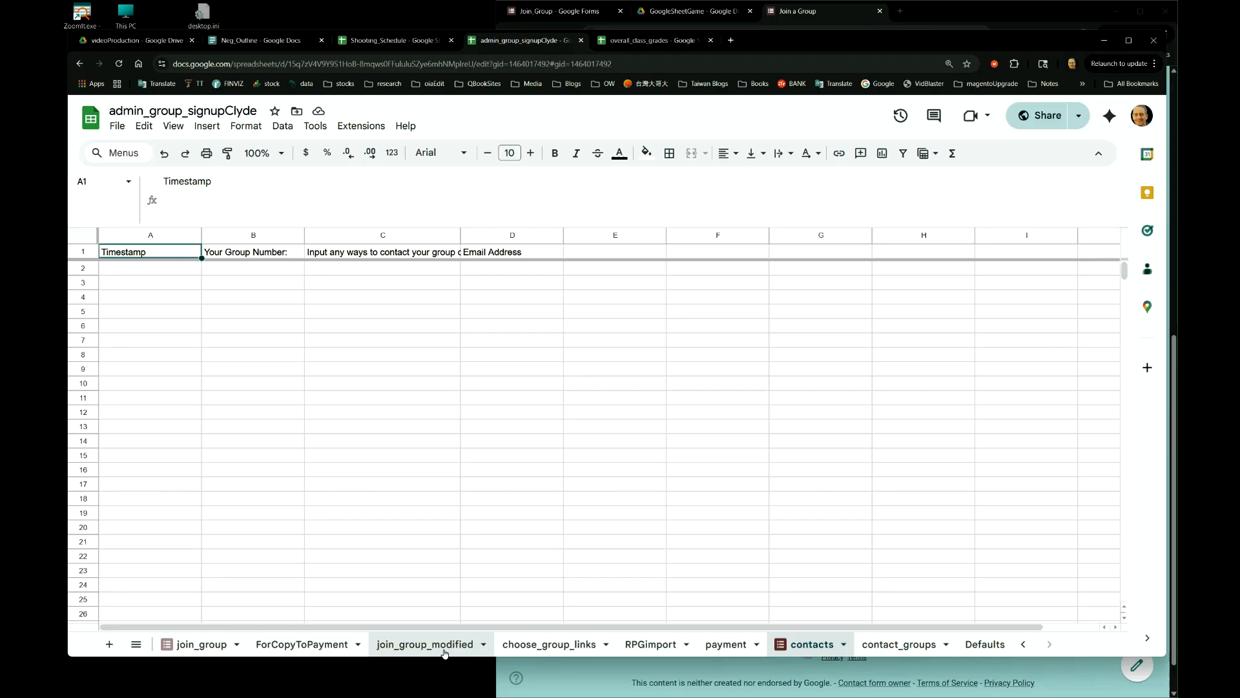
click(536, 637)
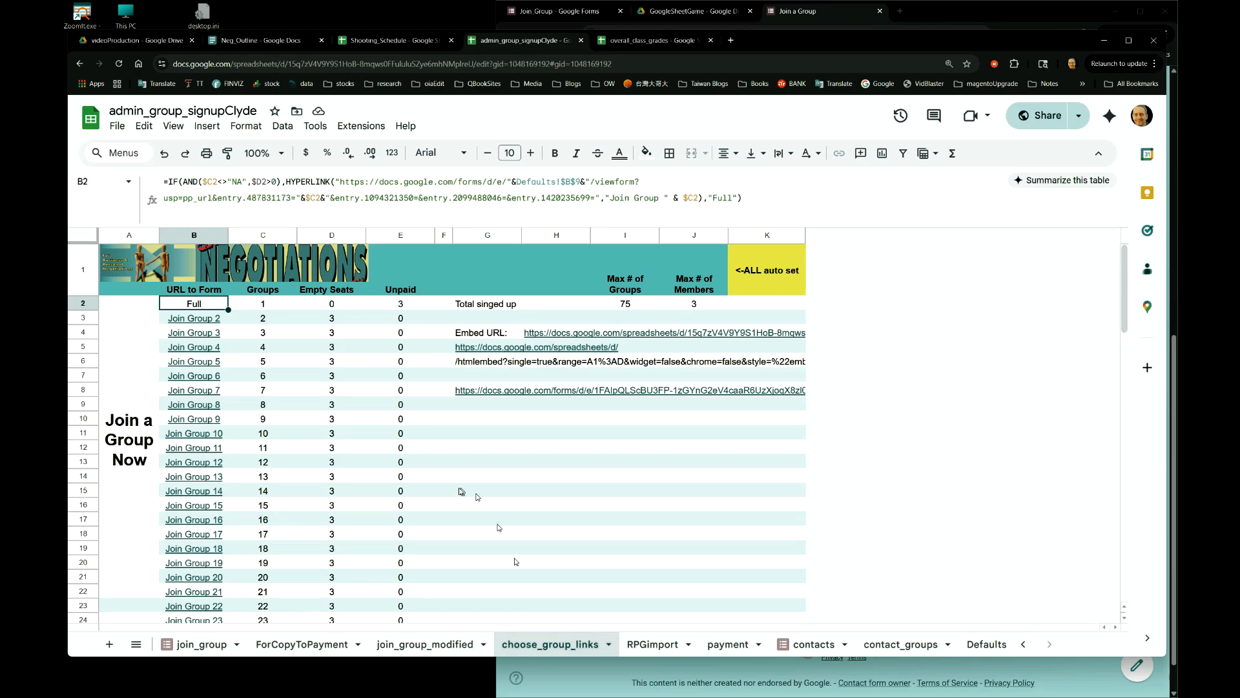
- Open the workbook's Share settings and keep the collaborator as a Viewer
click(119, 130)
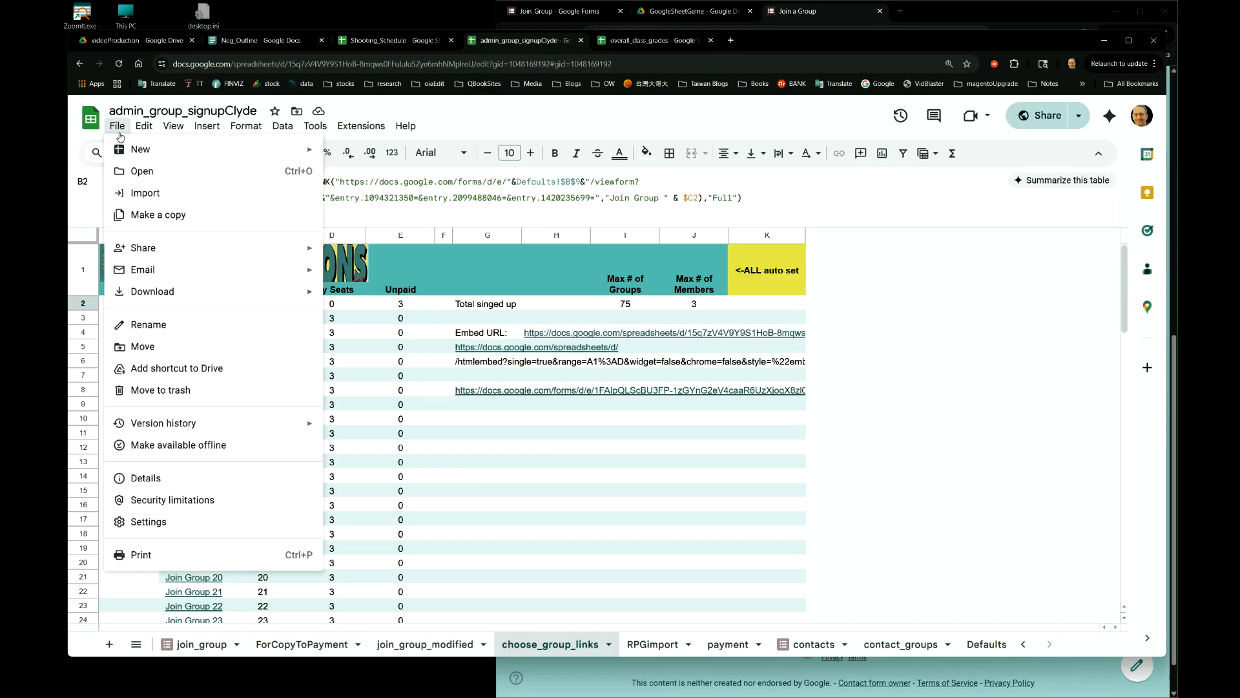
mouse_move(166, 260)
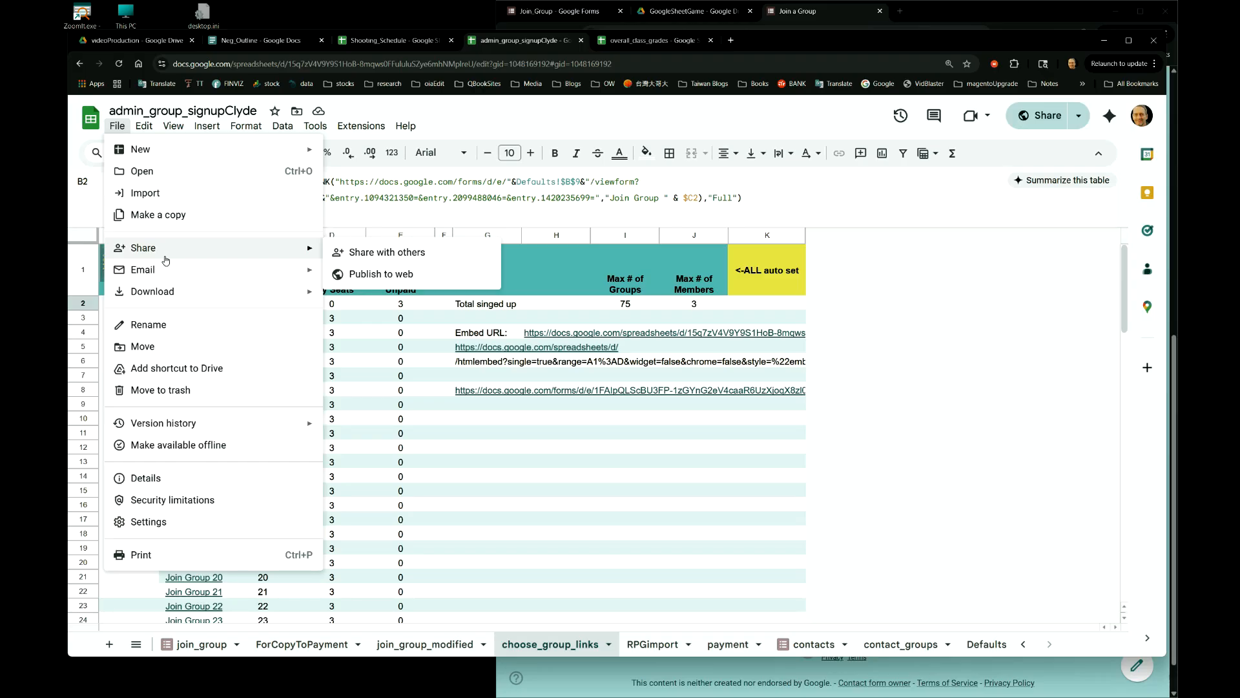
click(434, 259)
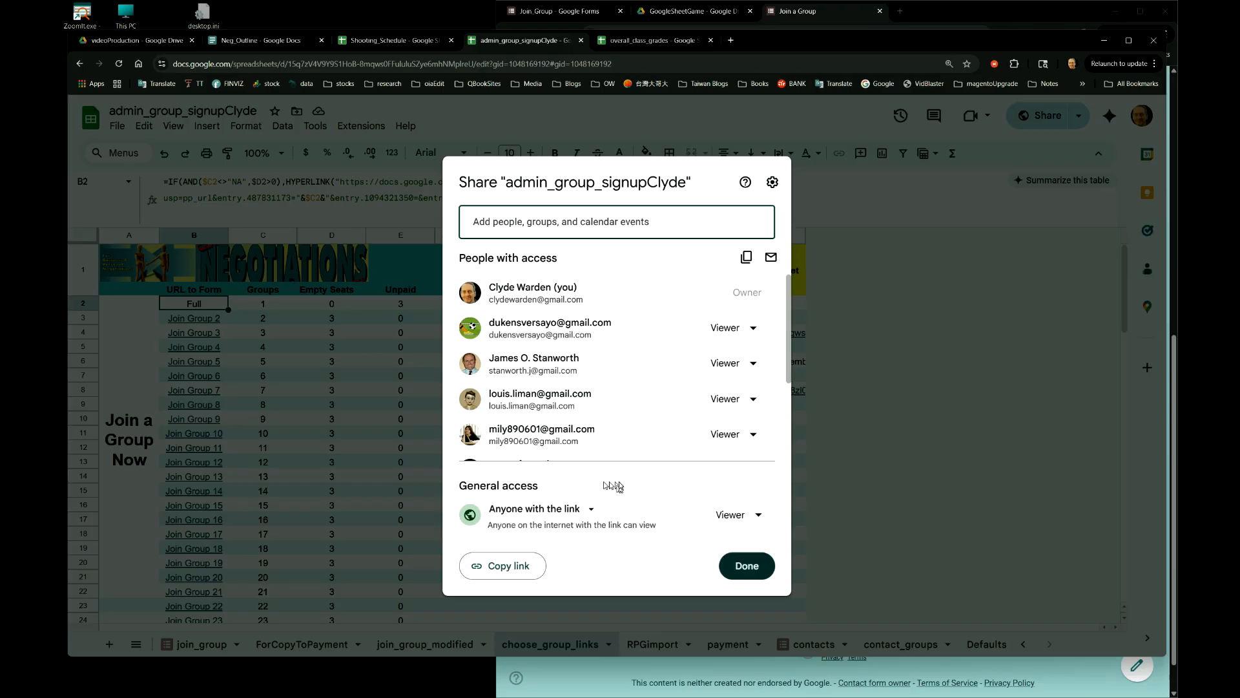
click(752, 339)
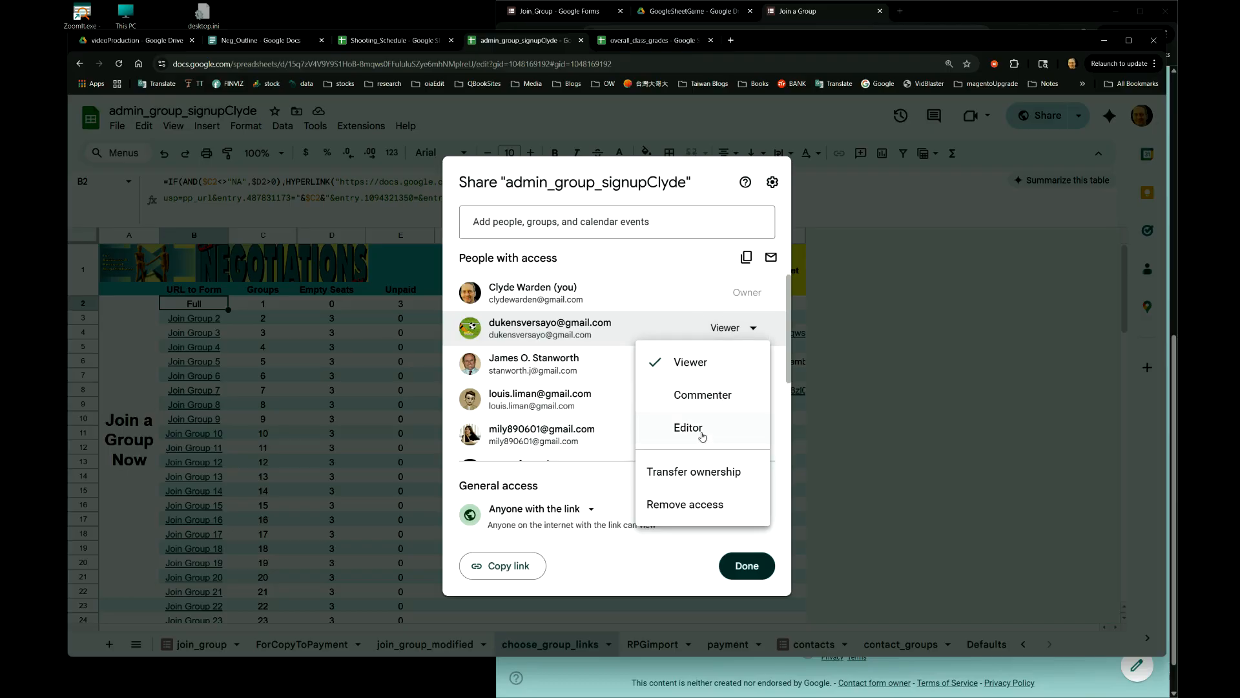
click(654, 568)
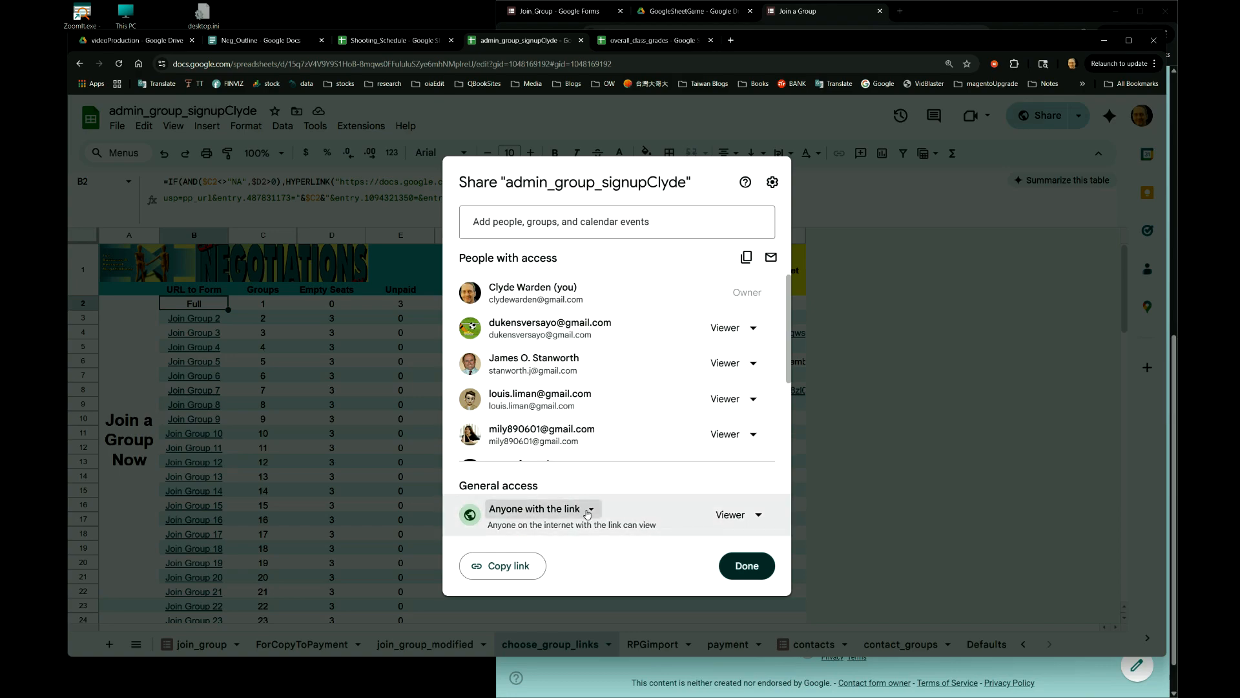
- Keep link access as anyone with the link as Viewer, and copy the share link
click(593, 511)
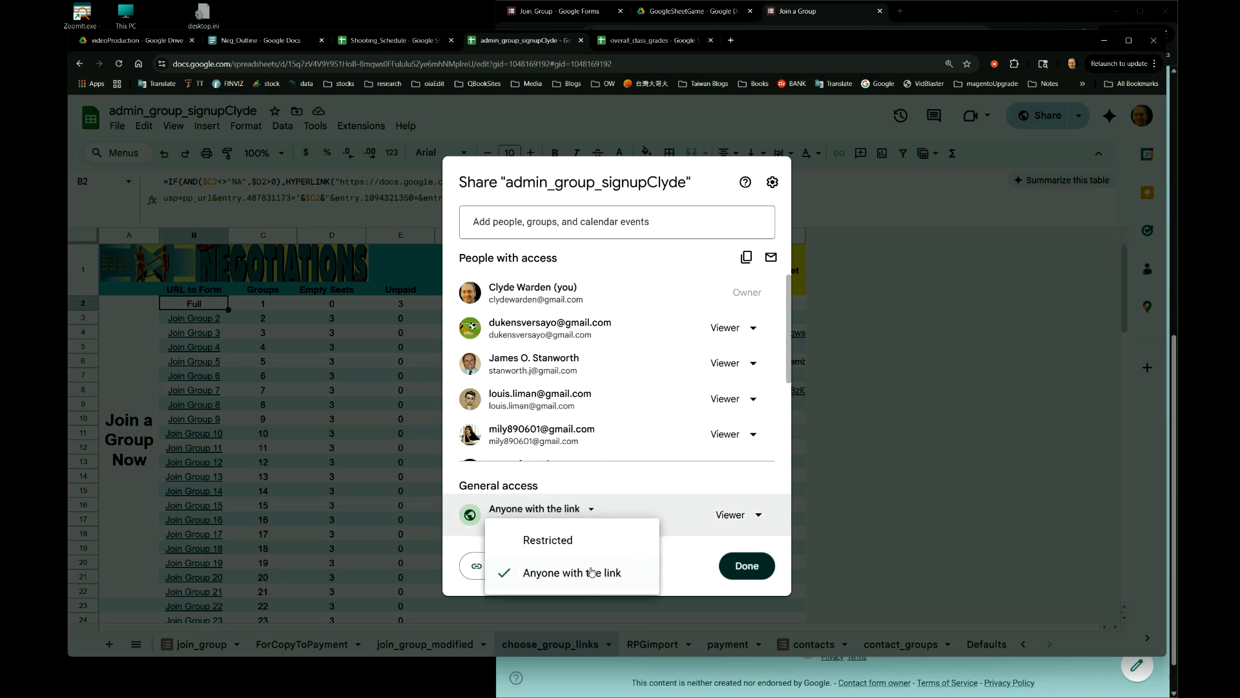
click(643, 568)
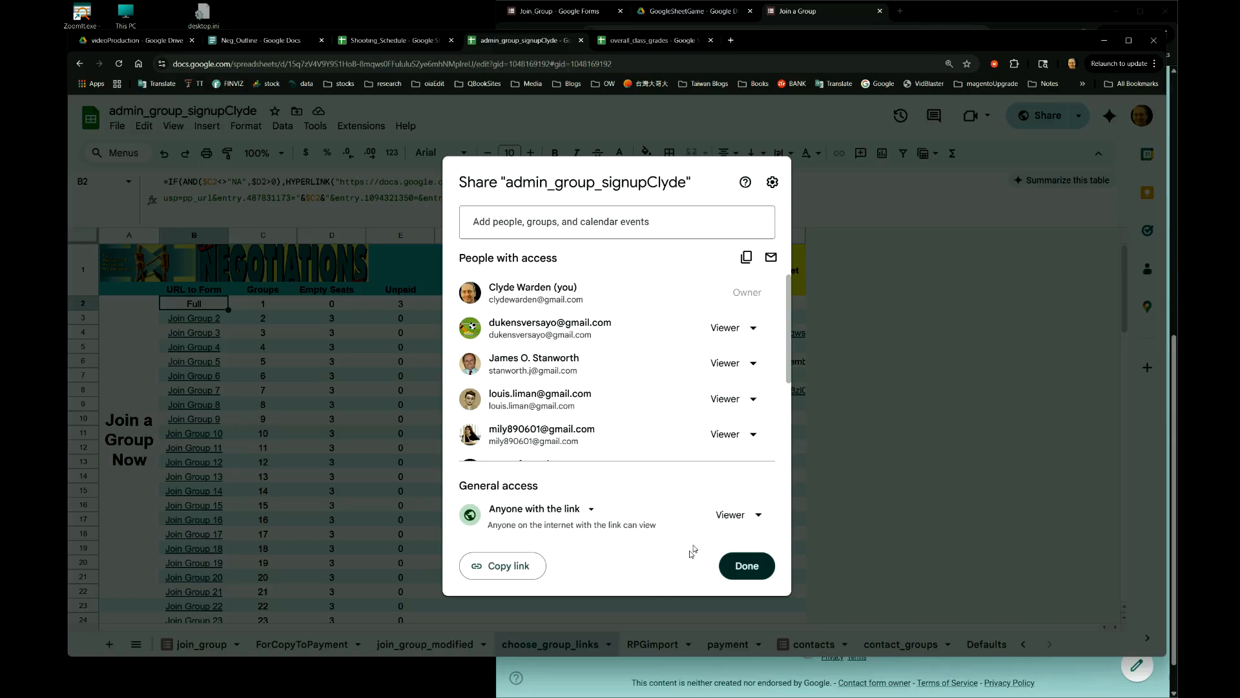
click(736, 517)
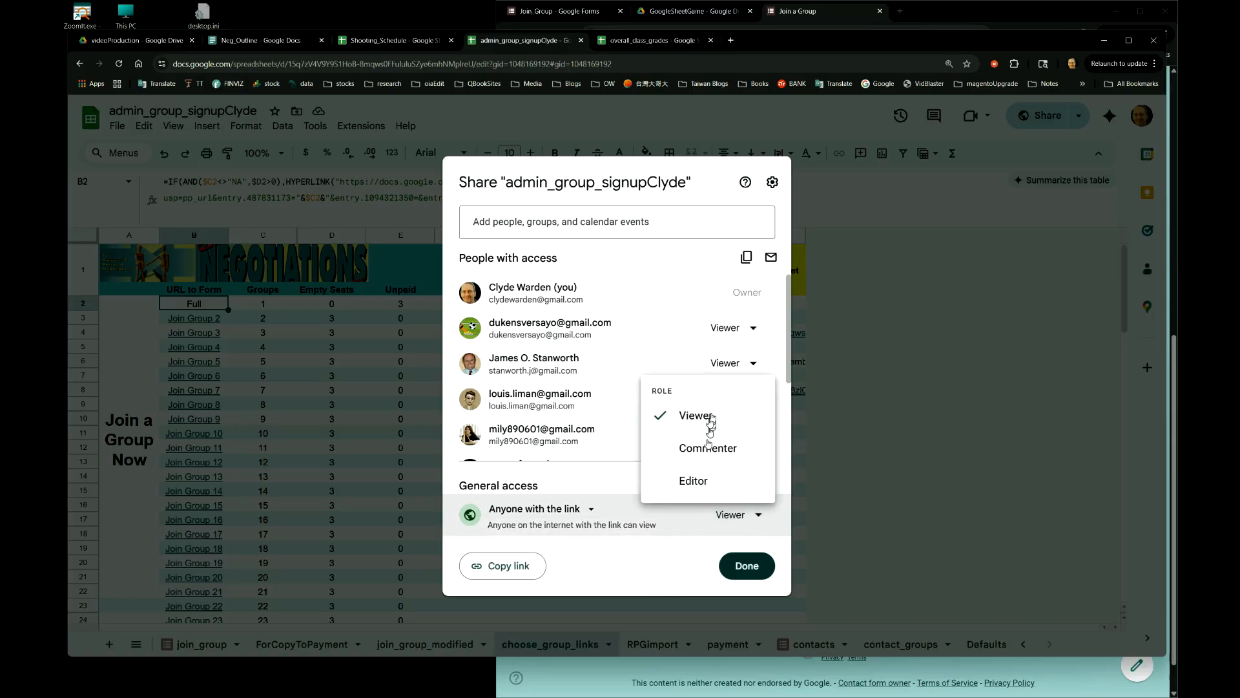
click(679, 588)
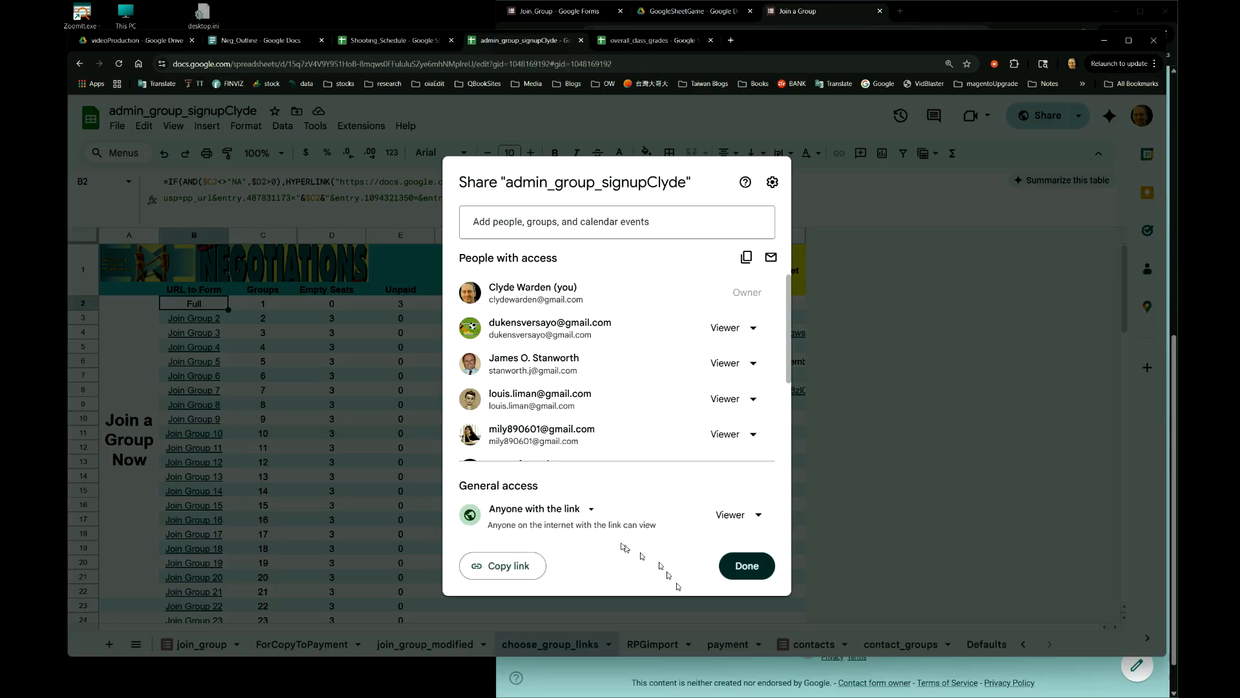
click(495, 566)
click(501, 571)
click(750, 565)
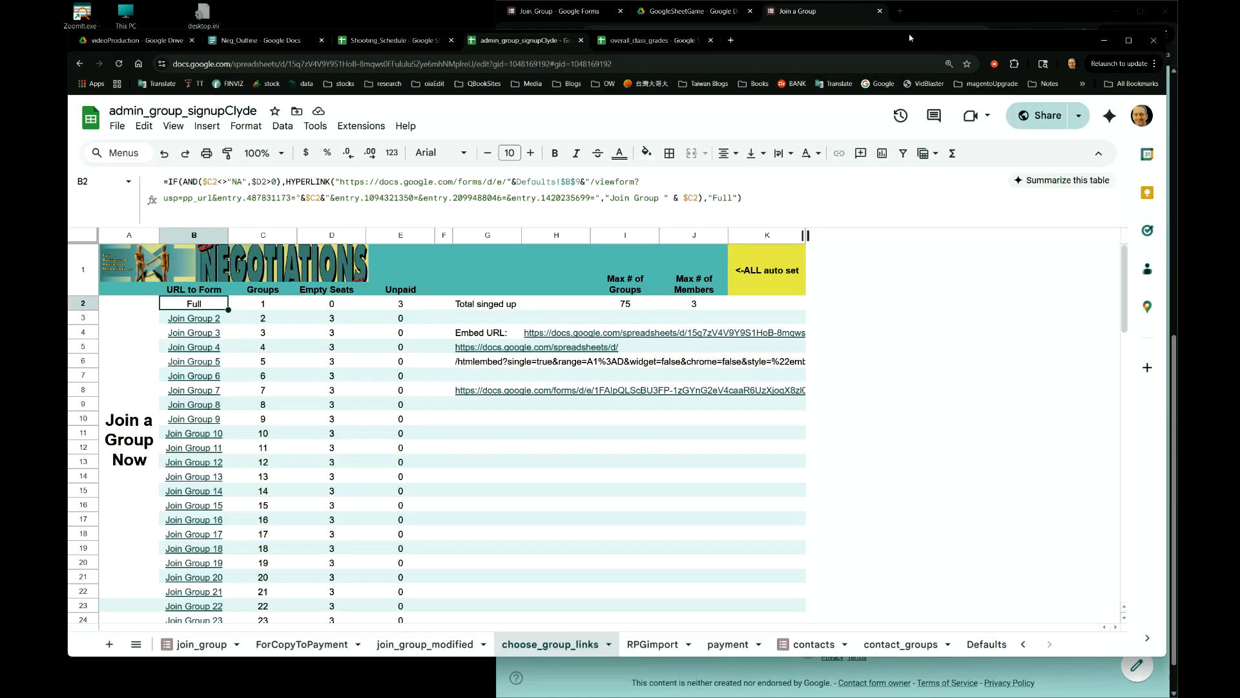
click(899, 12)
click(813, 32)
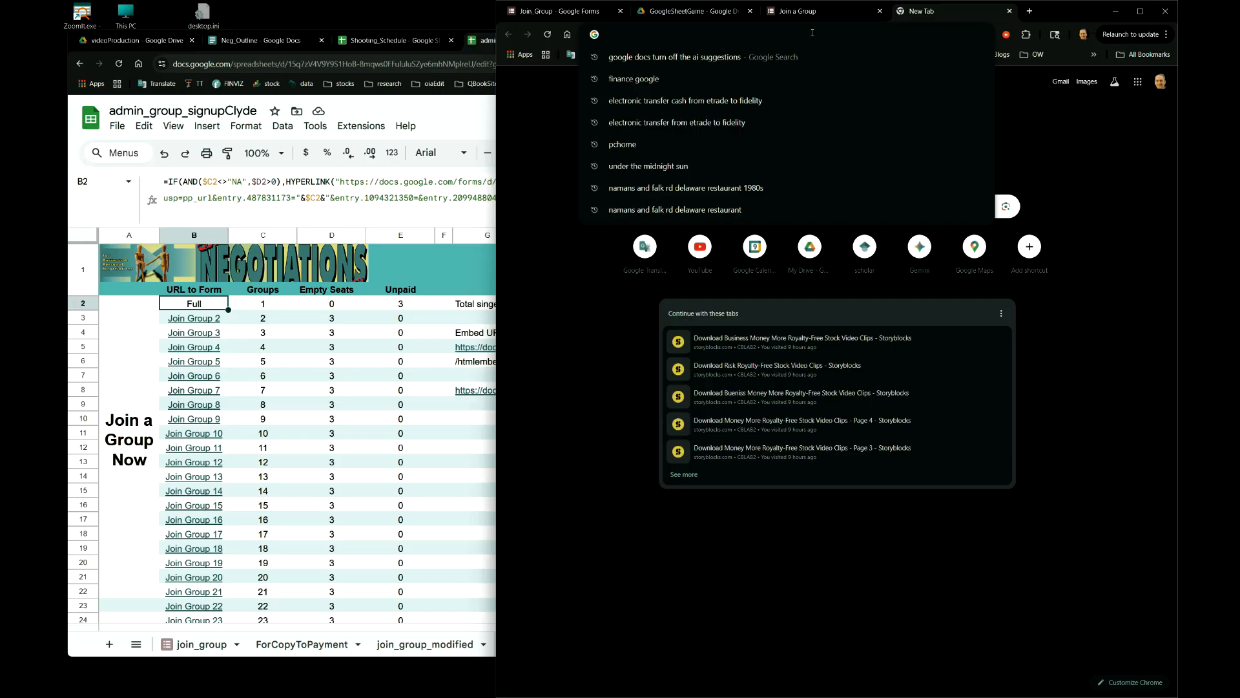
key(ctrl+v)
key(Return)
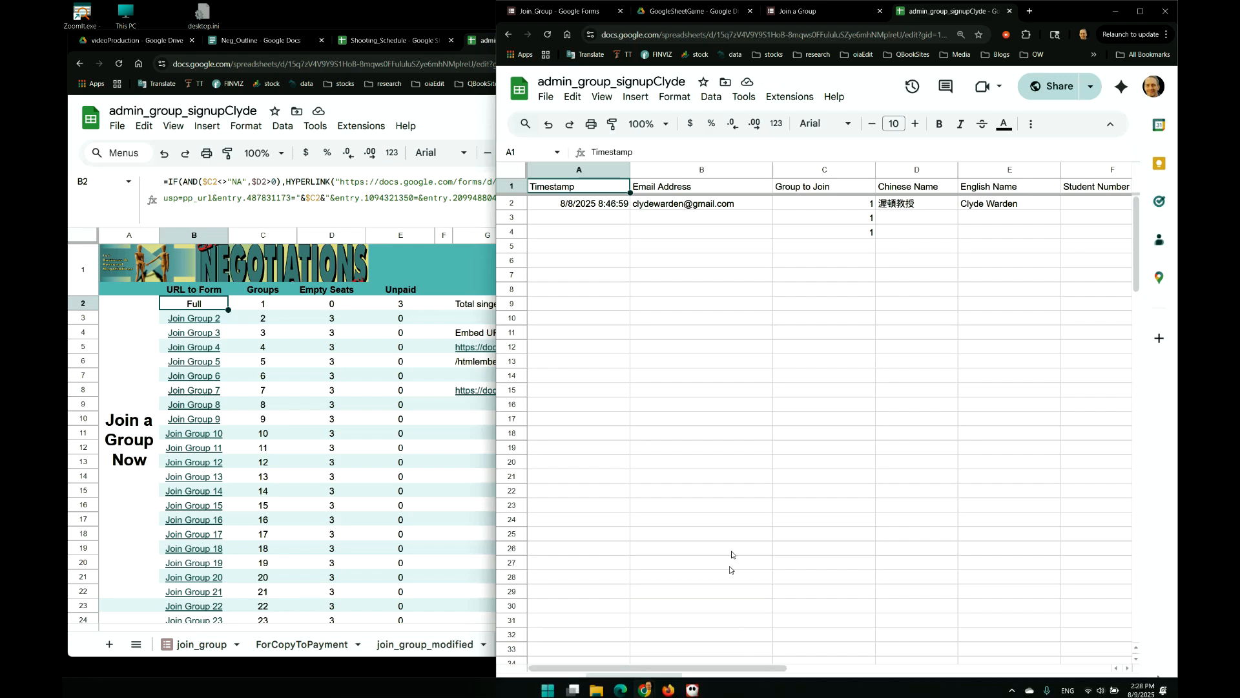
click(737, 684)
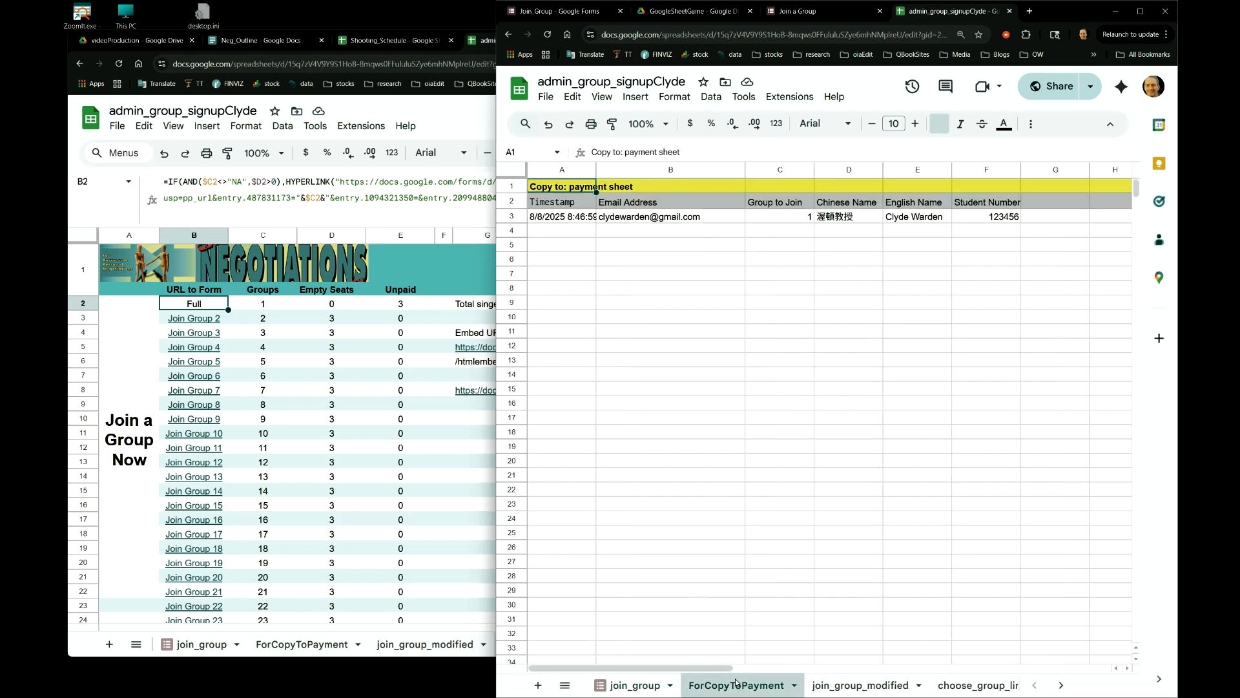
click(834, 683)
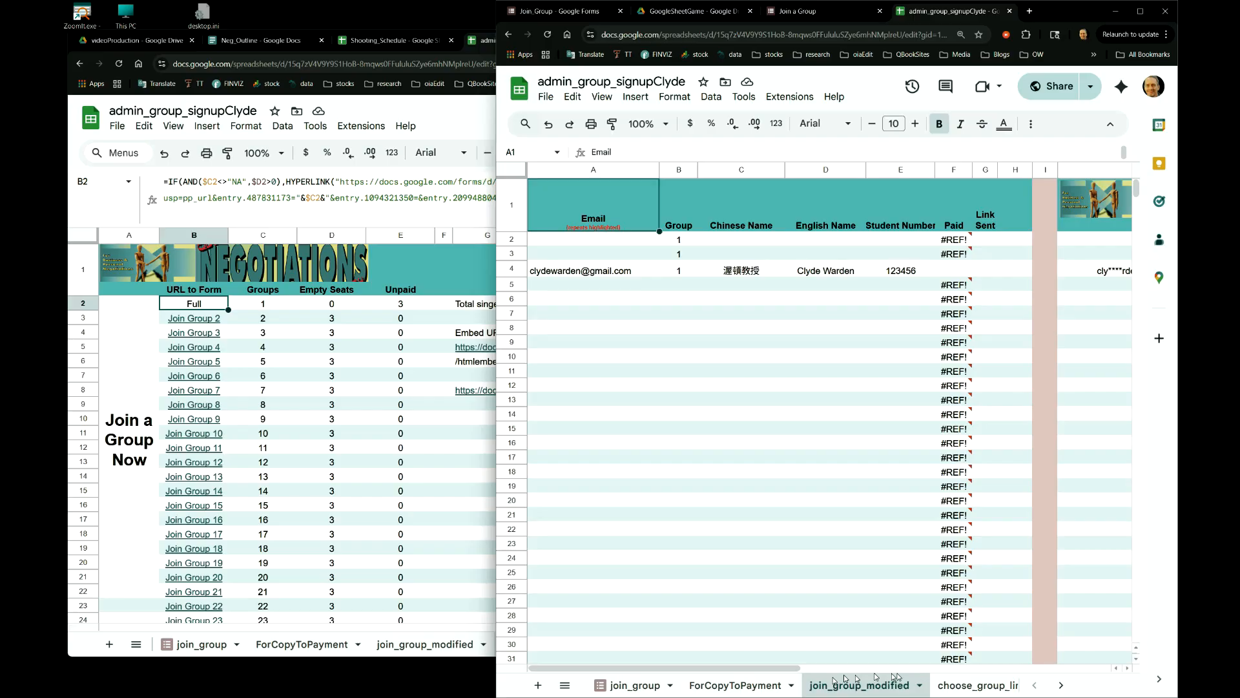
click(954, 681)
click(1061, 685)
click(1060, 685)
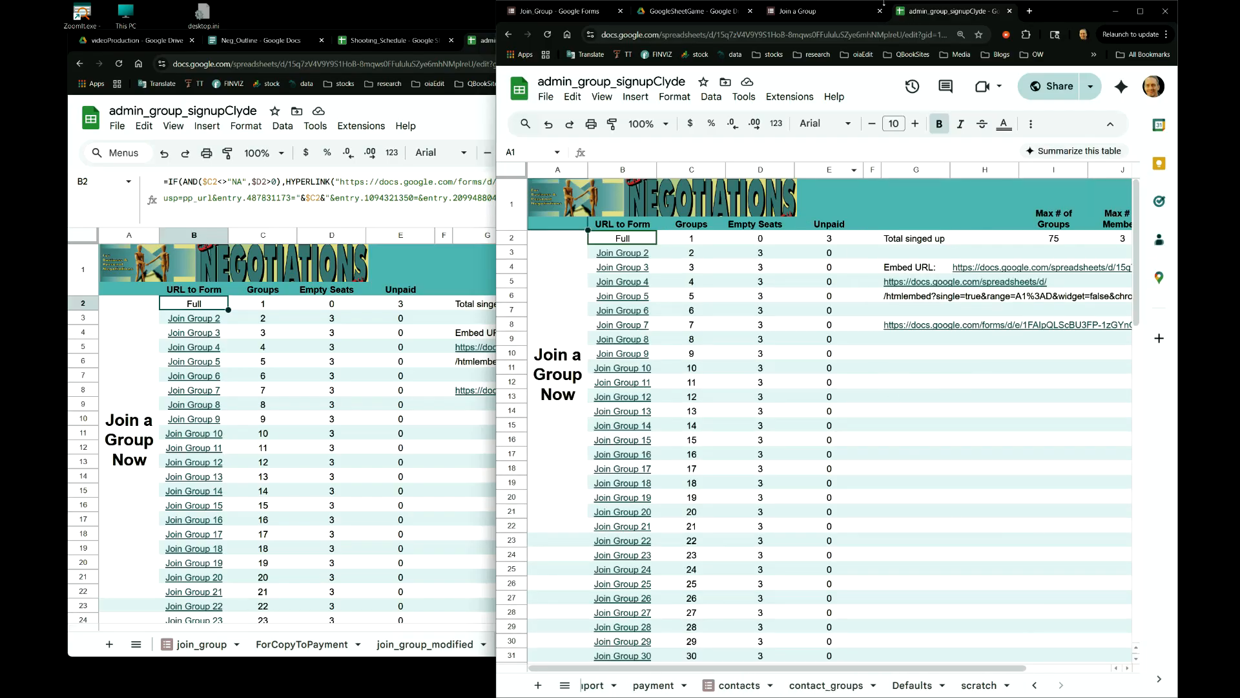
click(1010, 11)
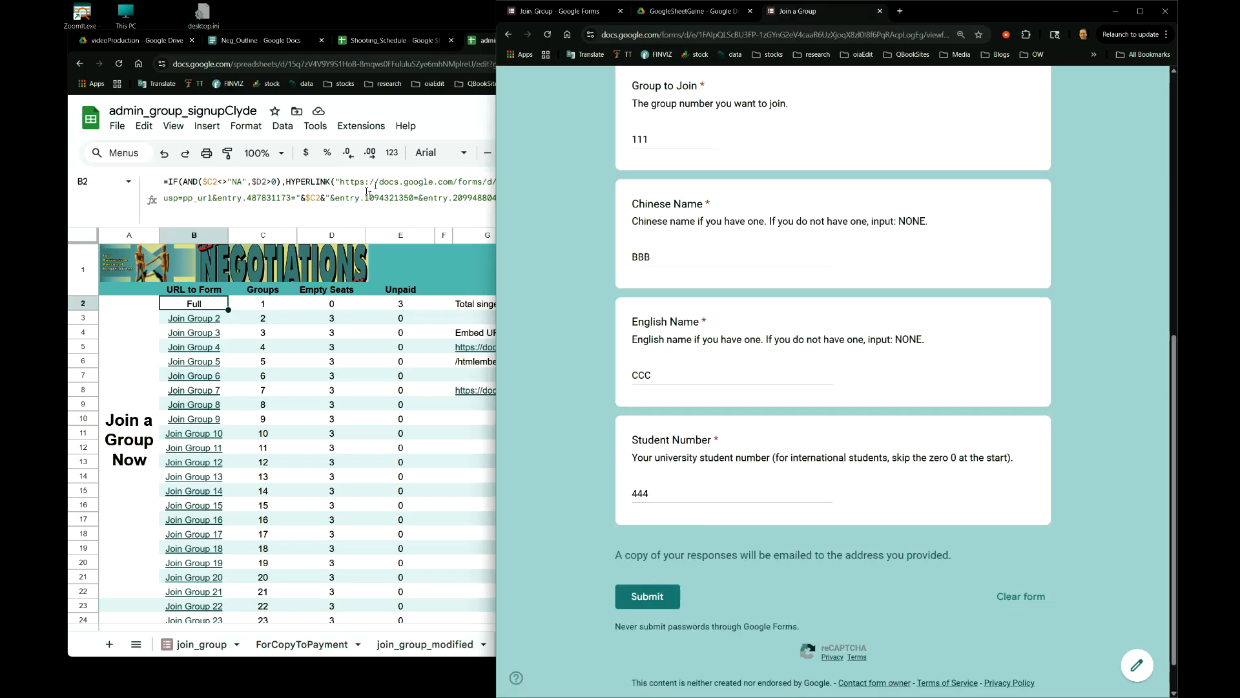
click(451, 121)
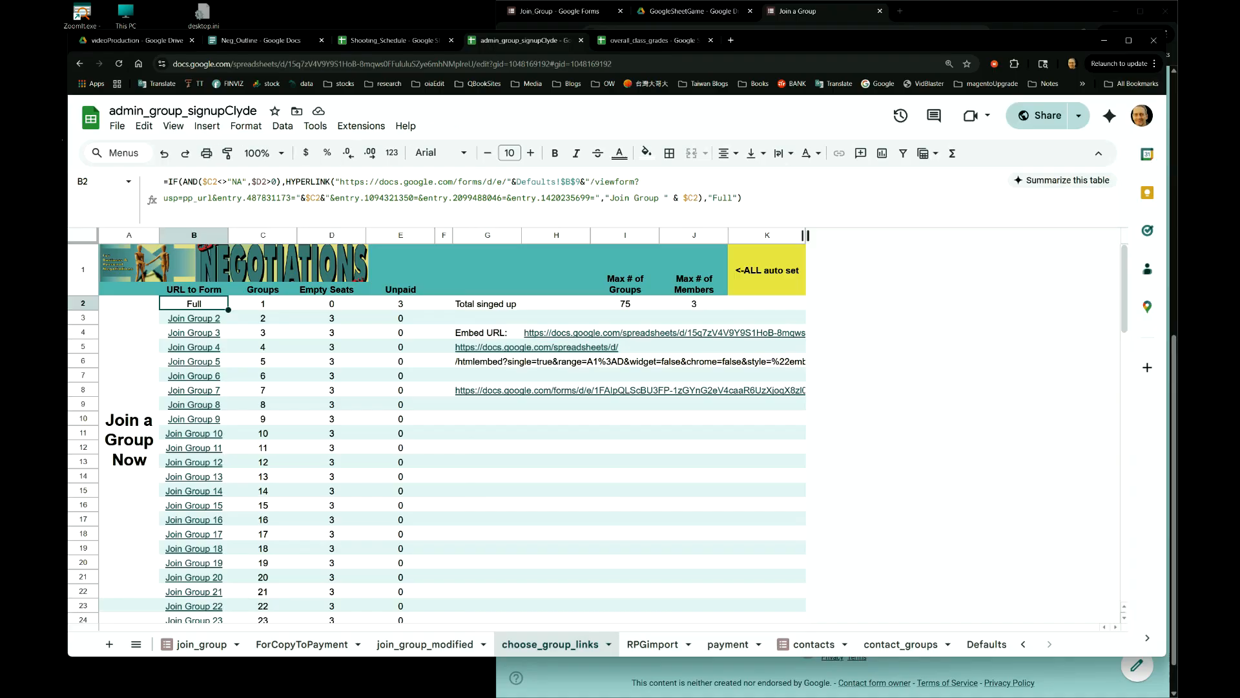
click(117, 125)
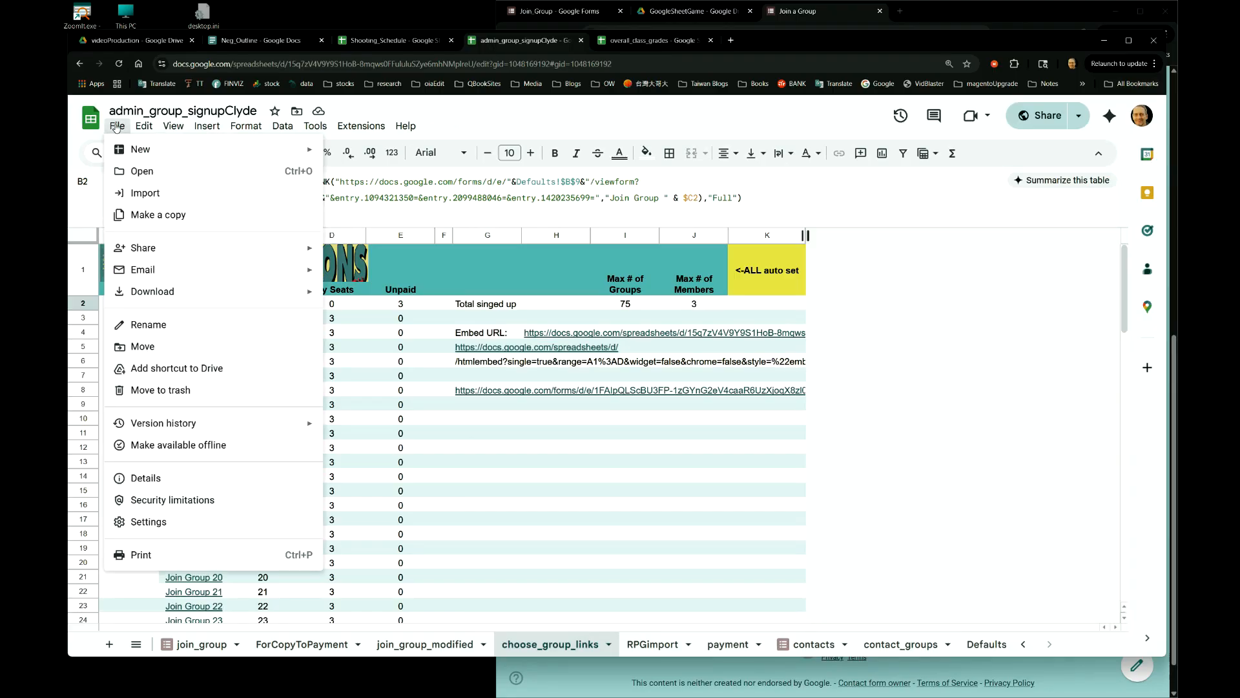
mouse_move(162, 252)
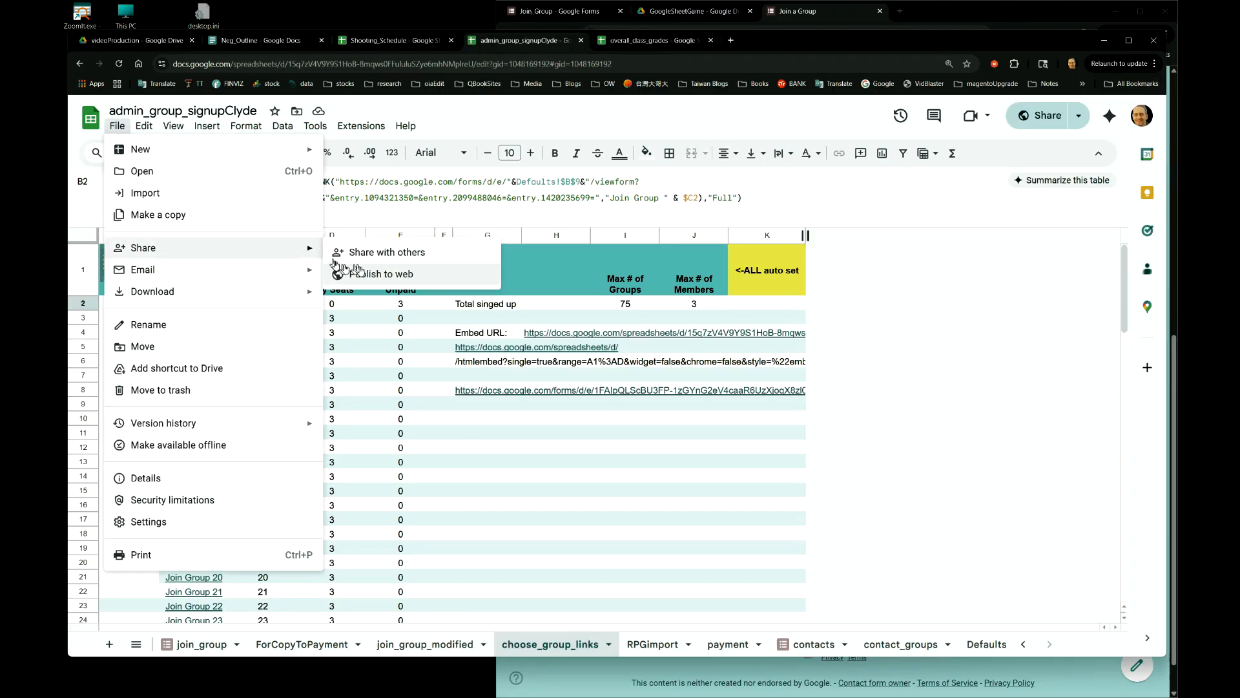
click(415, 277)
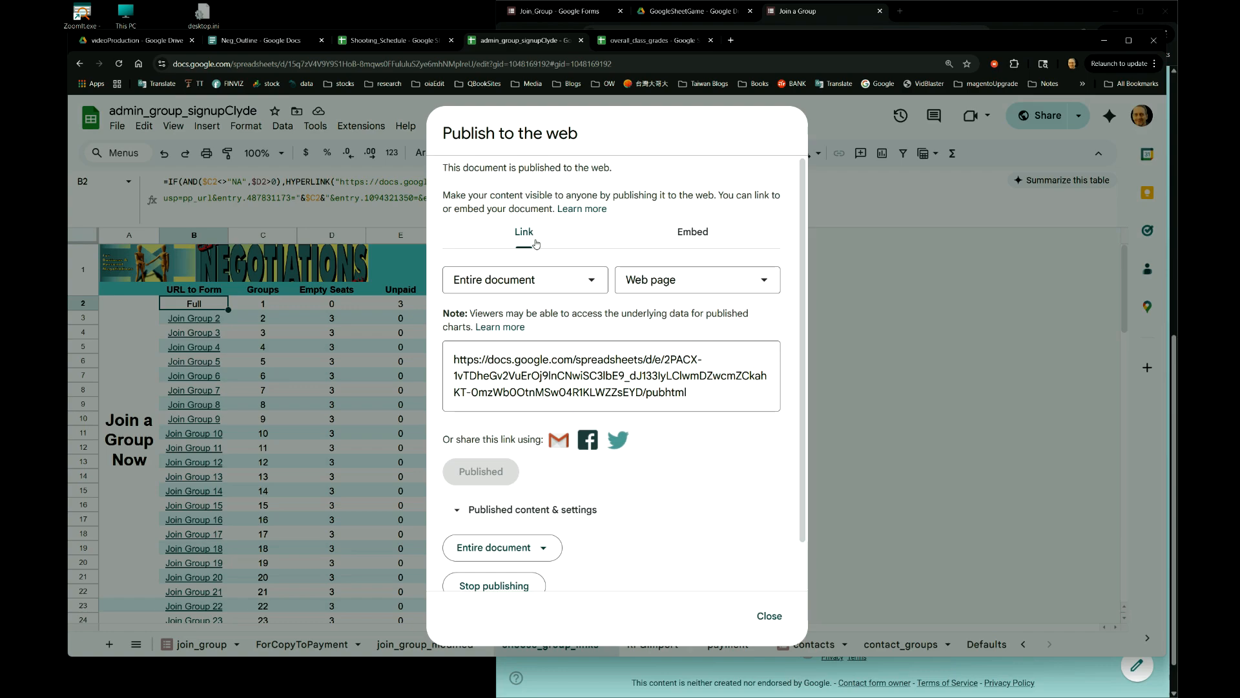
click(590, 283)
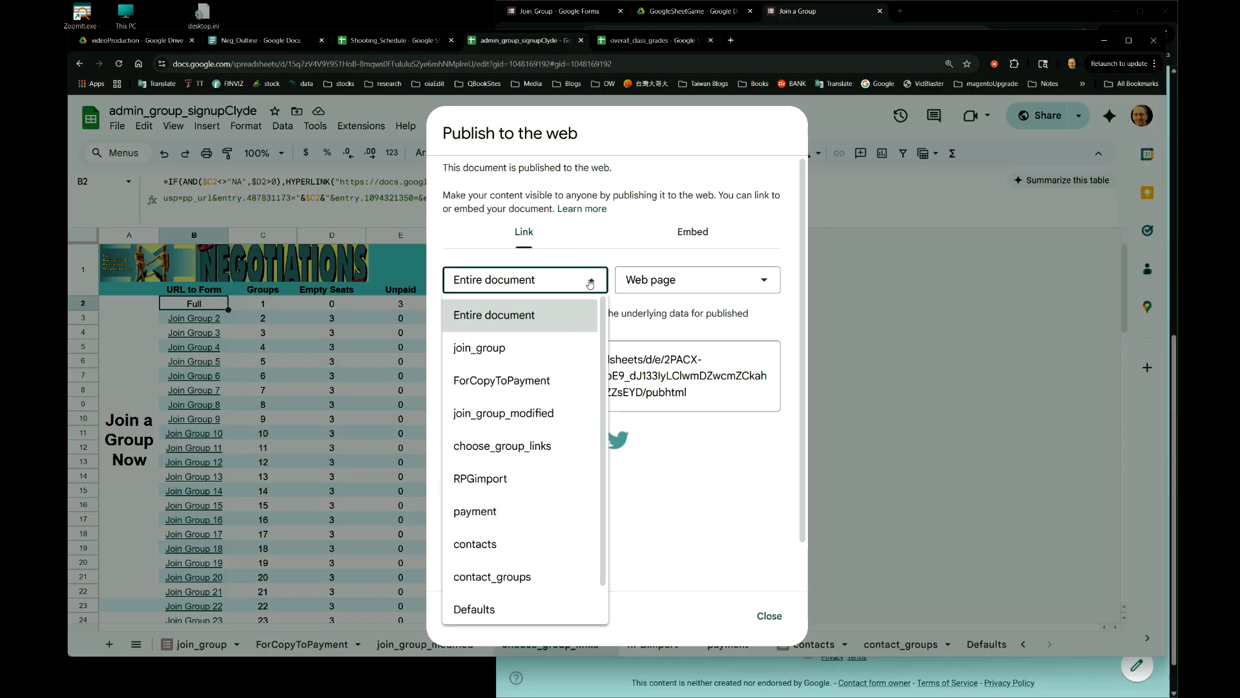
click(527, 447)
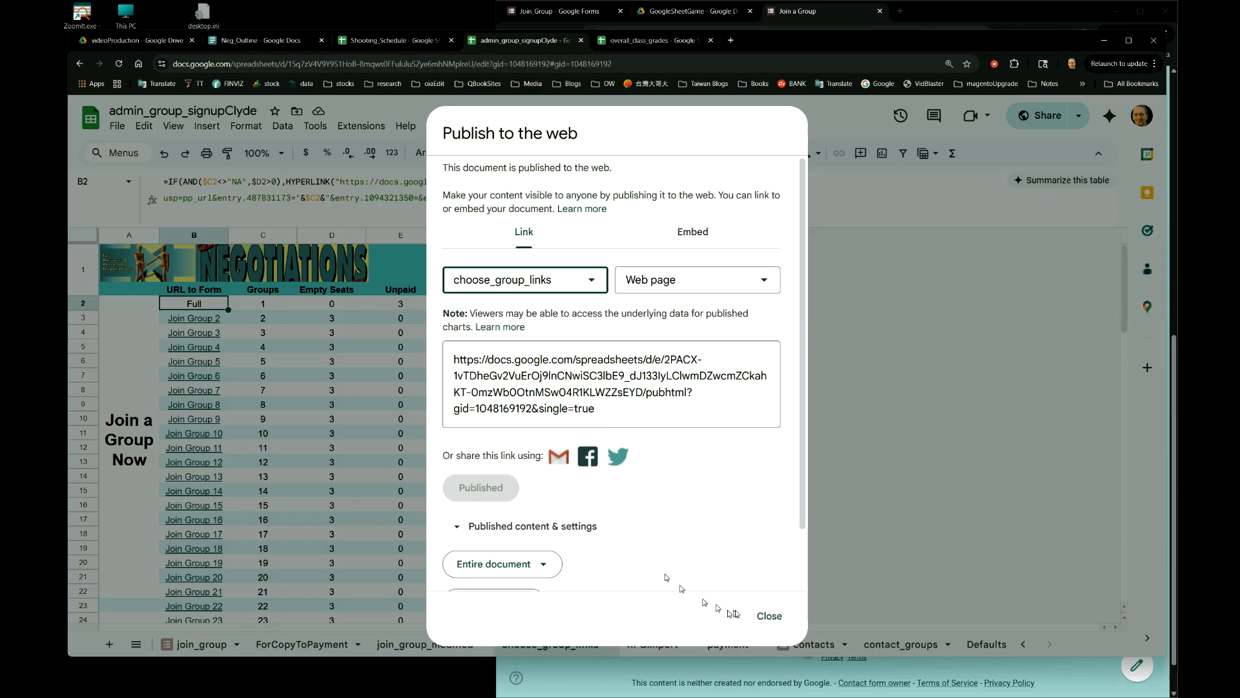
click(767, 616)
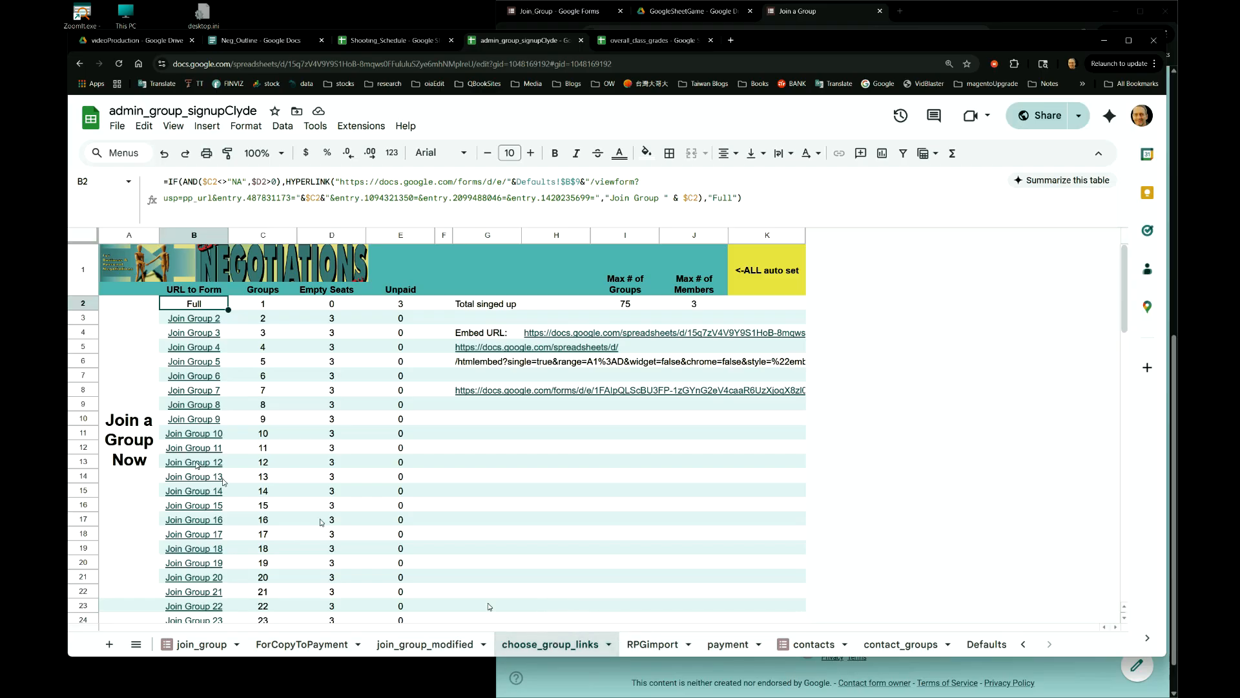
- Open Publish to the web and look over the link, embed and automatic-republish settings
click(118, 129)
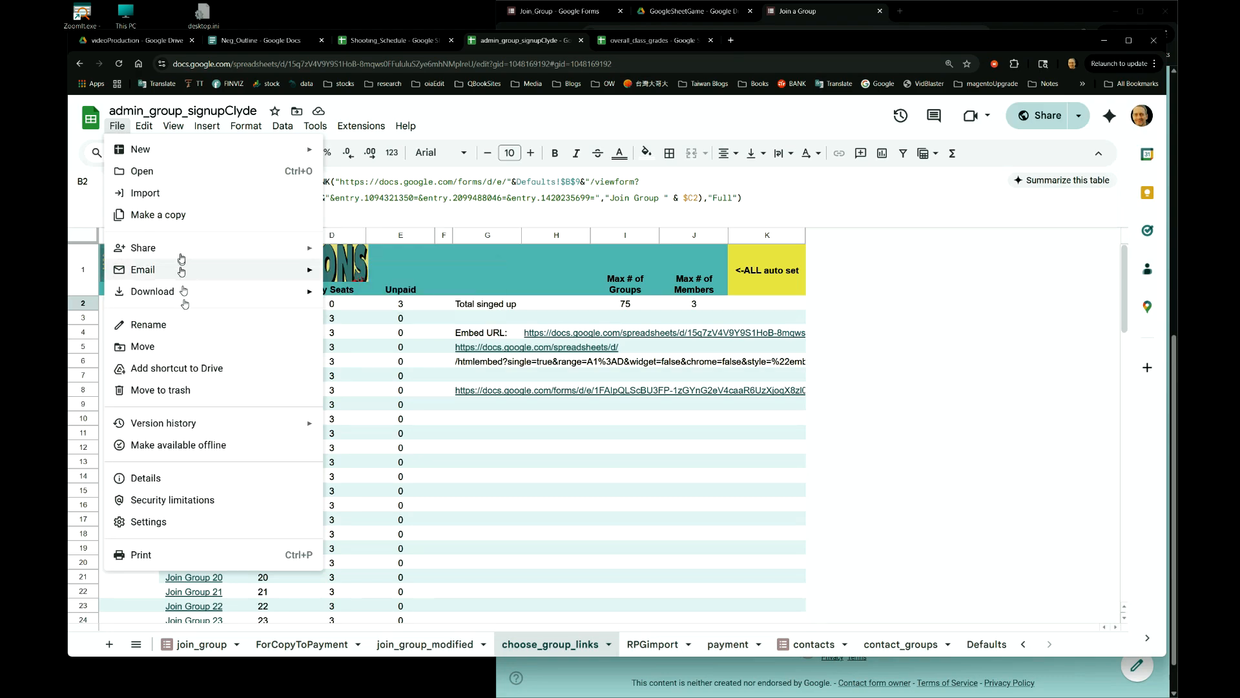
mouse_move(309, 251)
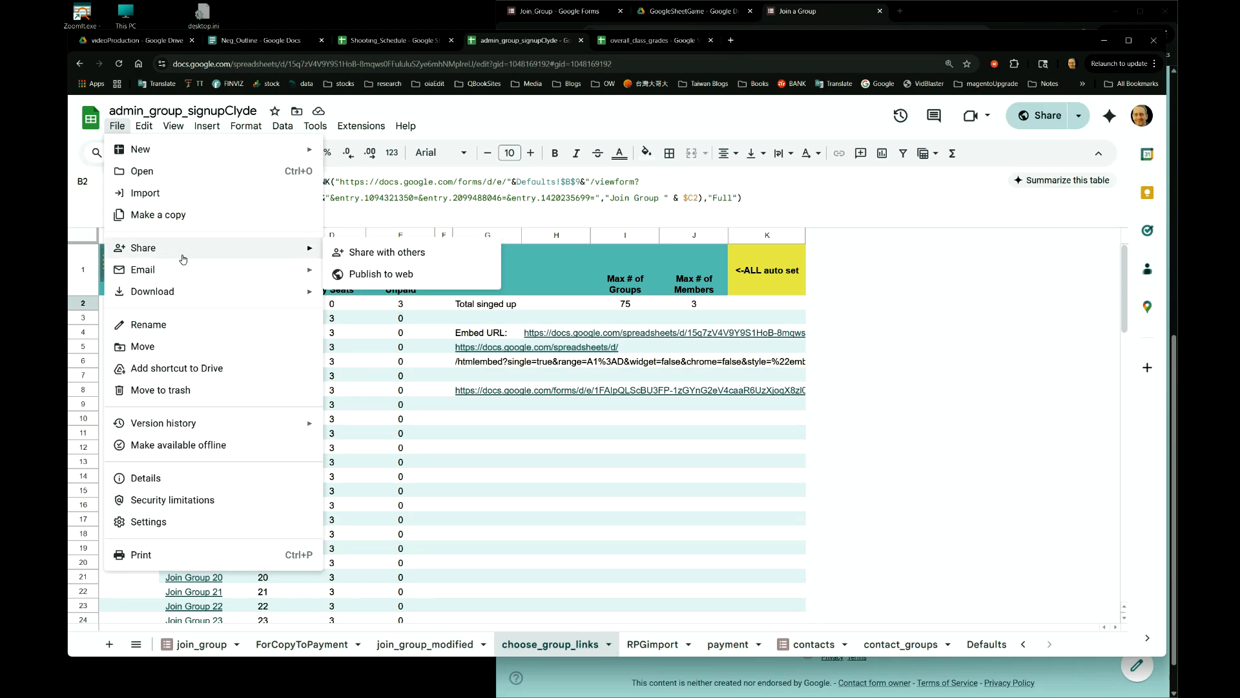
click(386, 276)
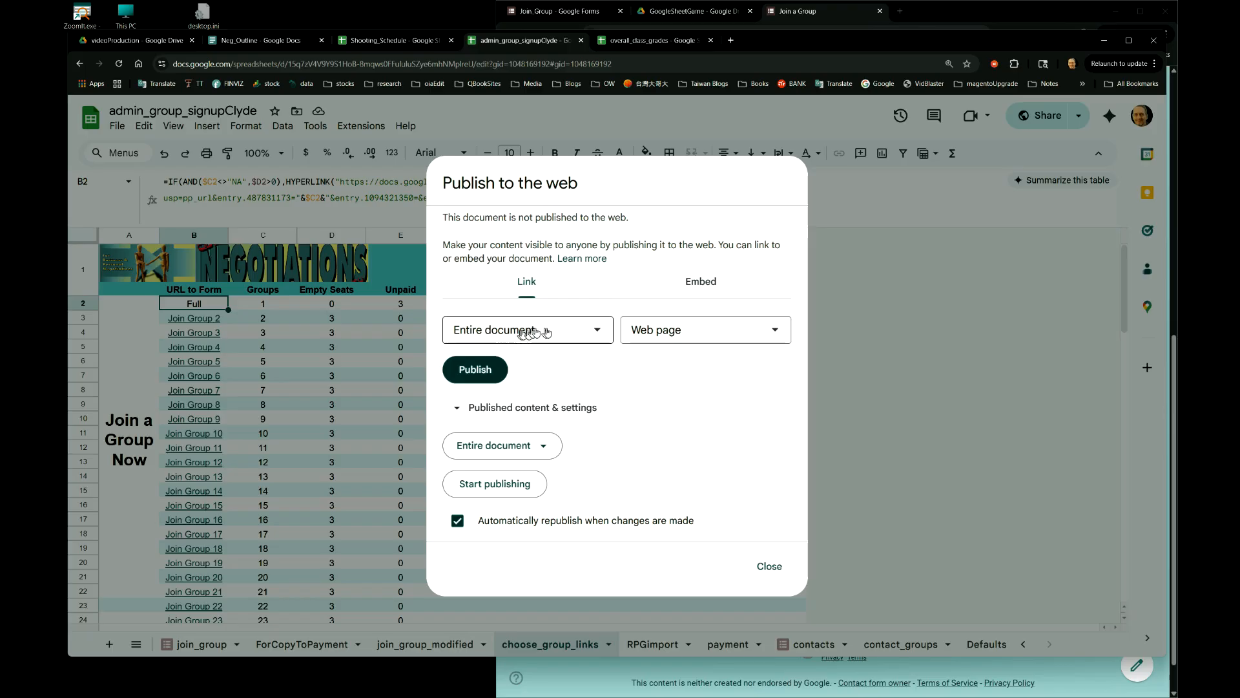
click(597, 329)
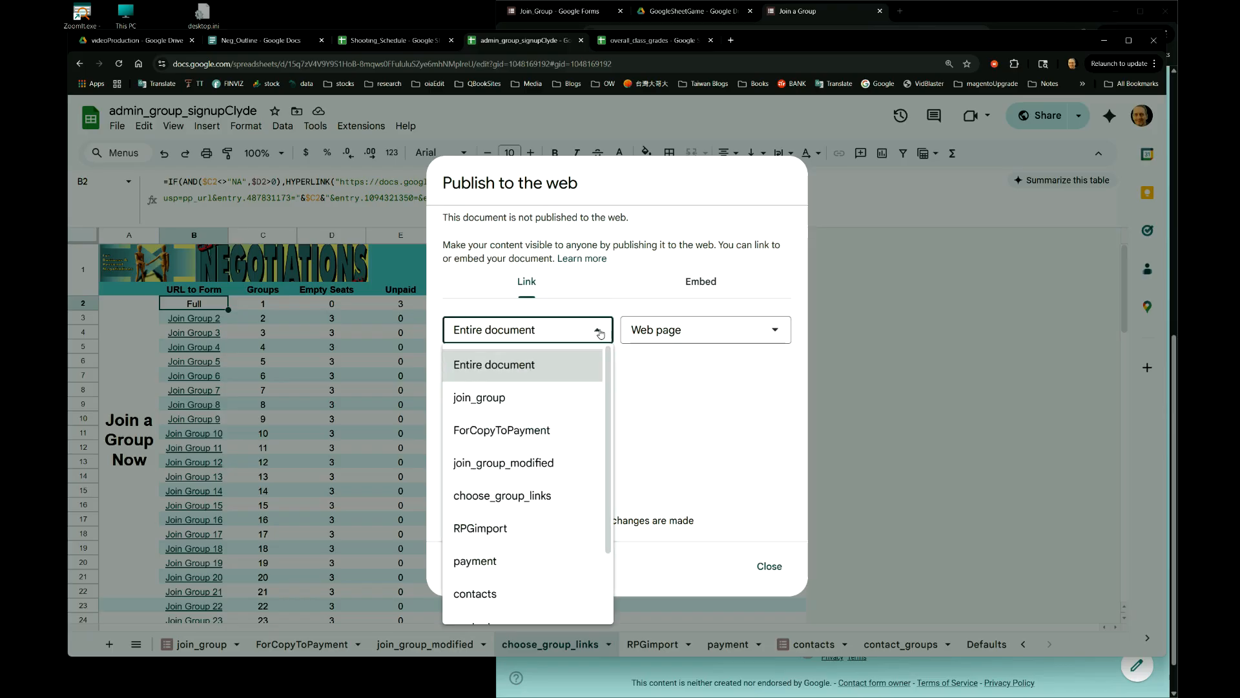
click(651, 375)
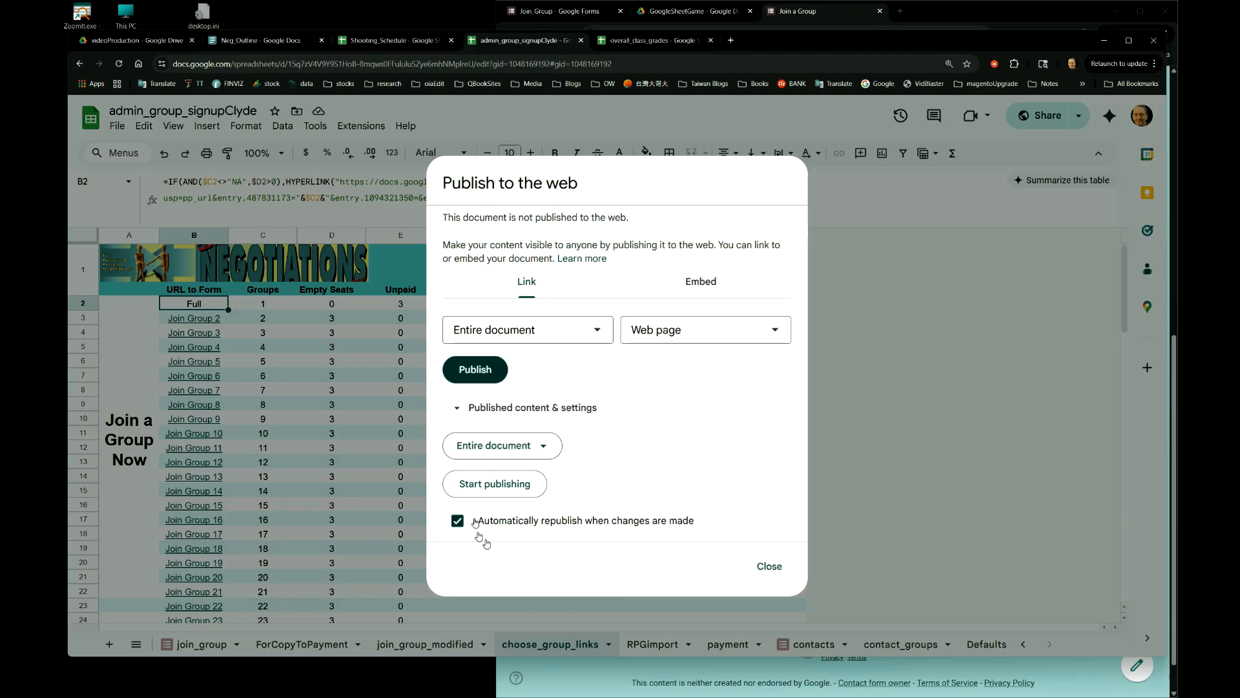
click(462, 414)
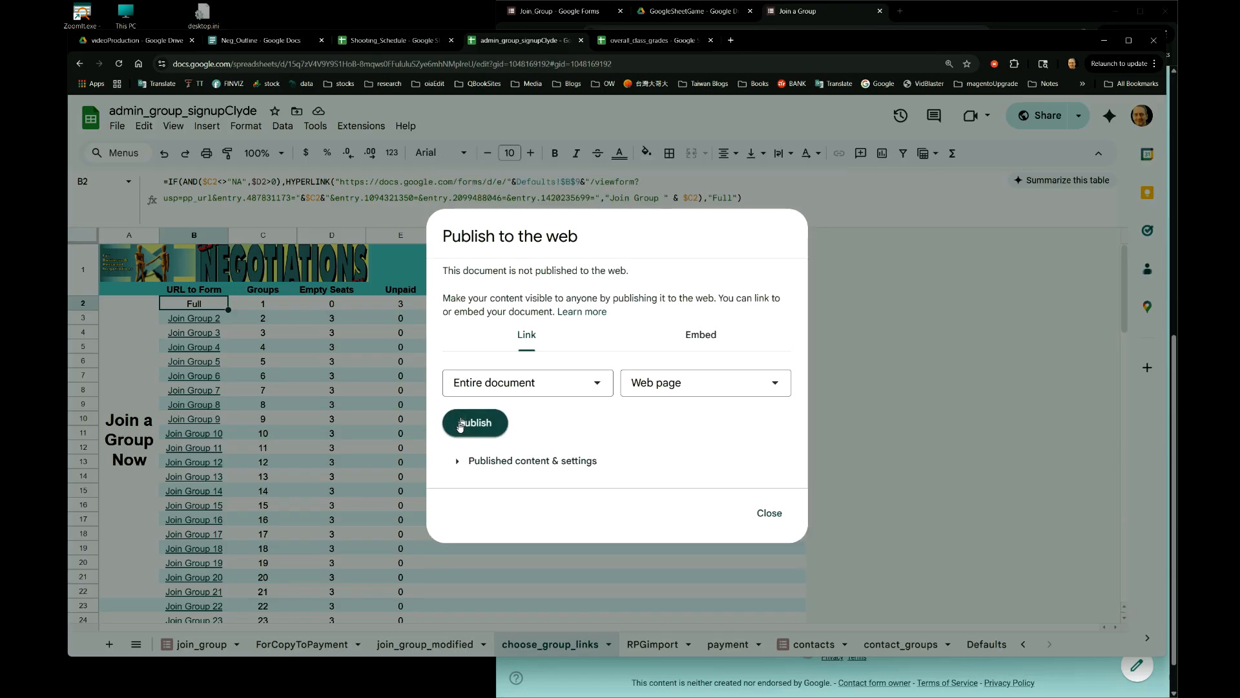
click(457, 462)
click(459, 519)
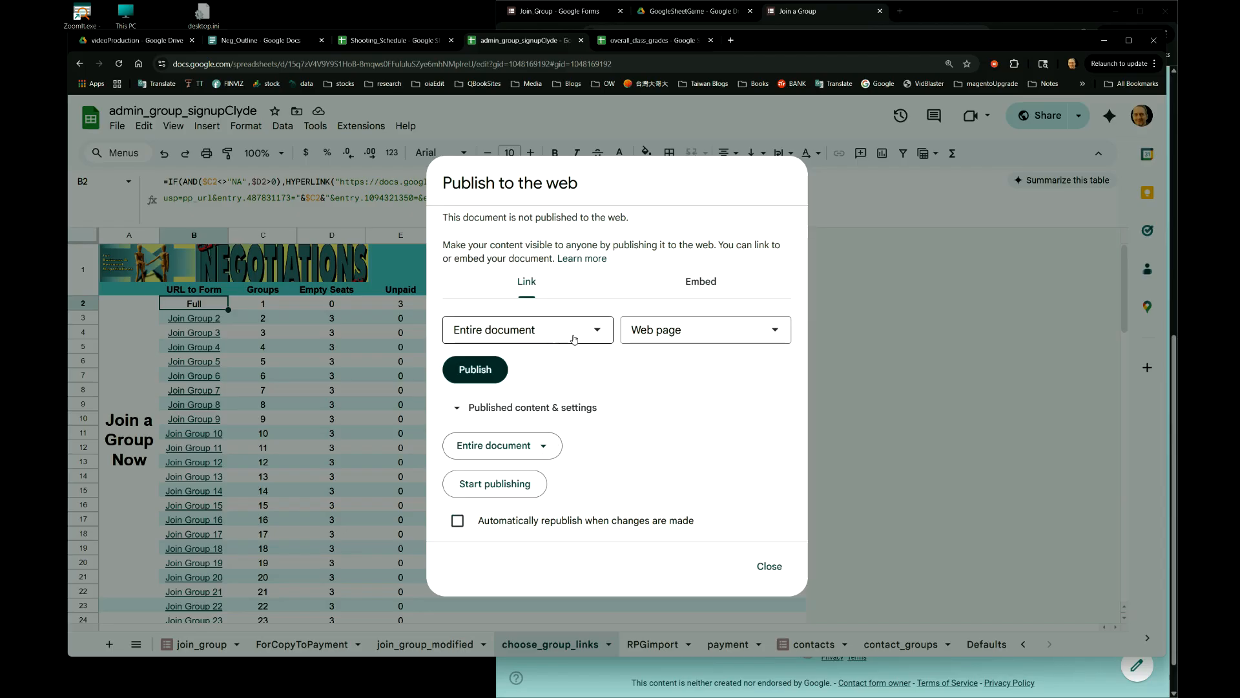
click(697, 289)
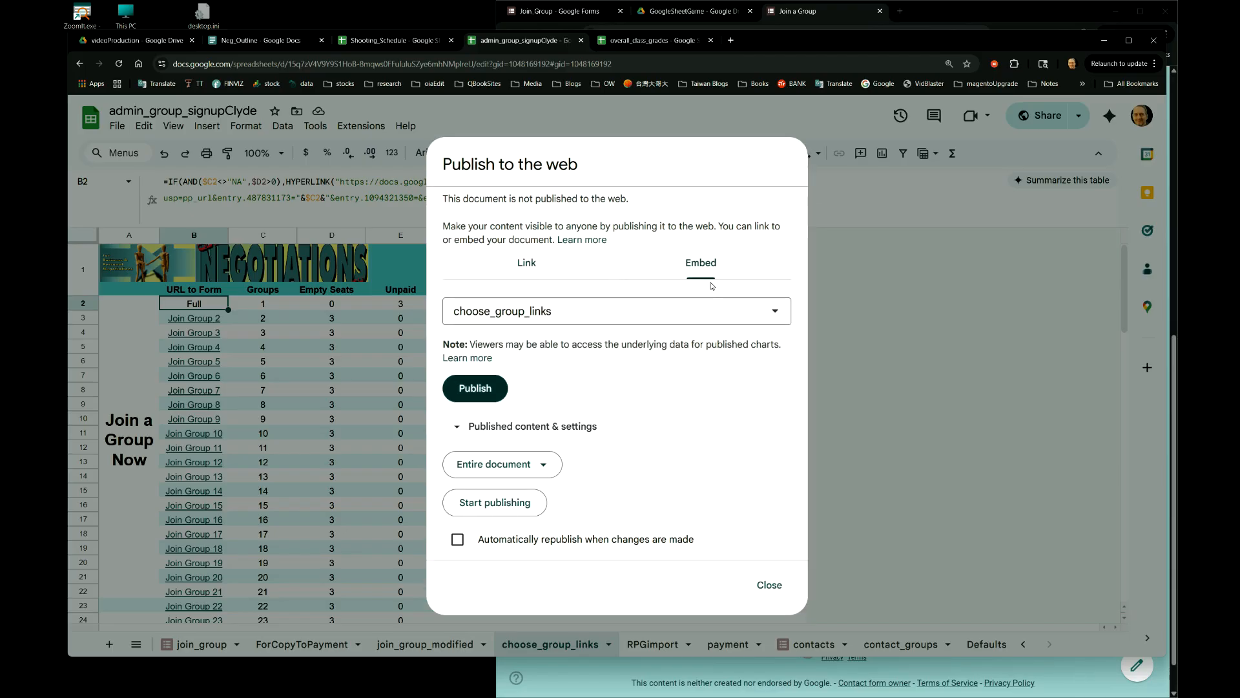
click(528, 264)
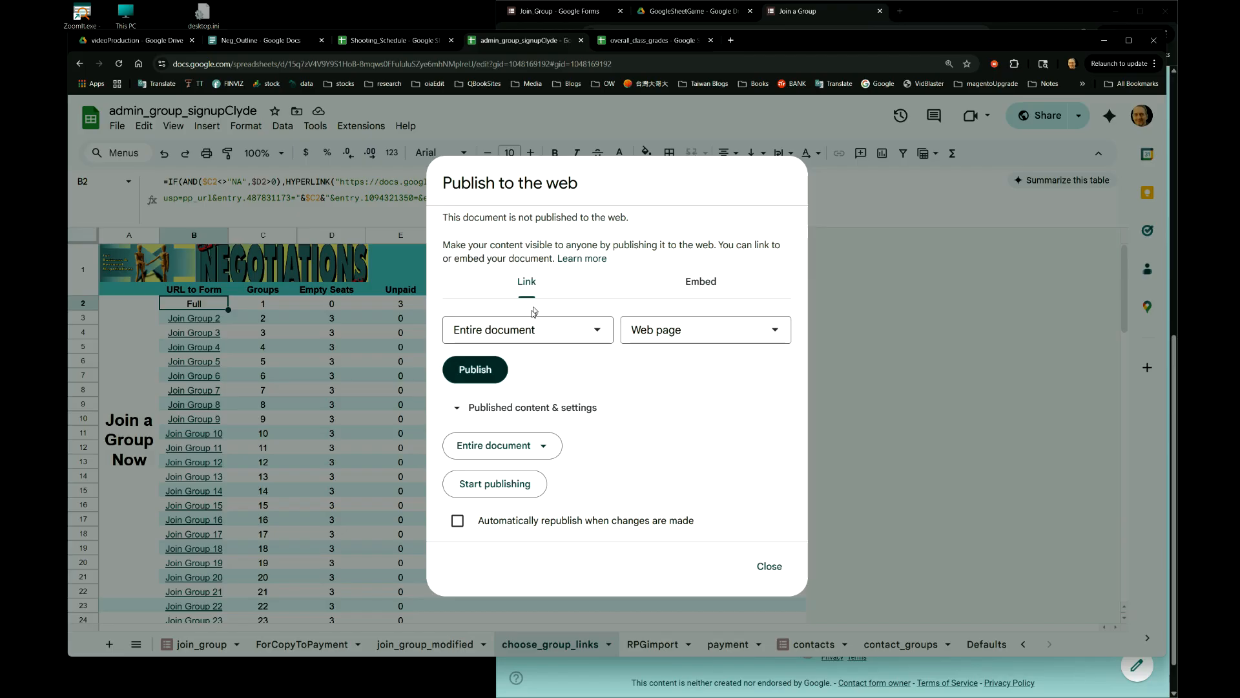
- Try linking only the choose_group_links sheet, then set the link back to Entire document
click(598, 334)
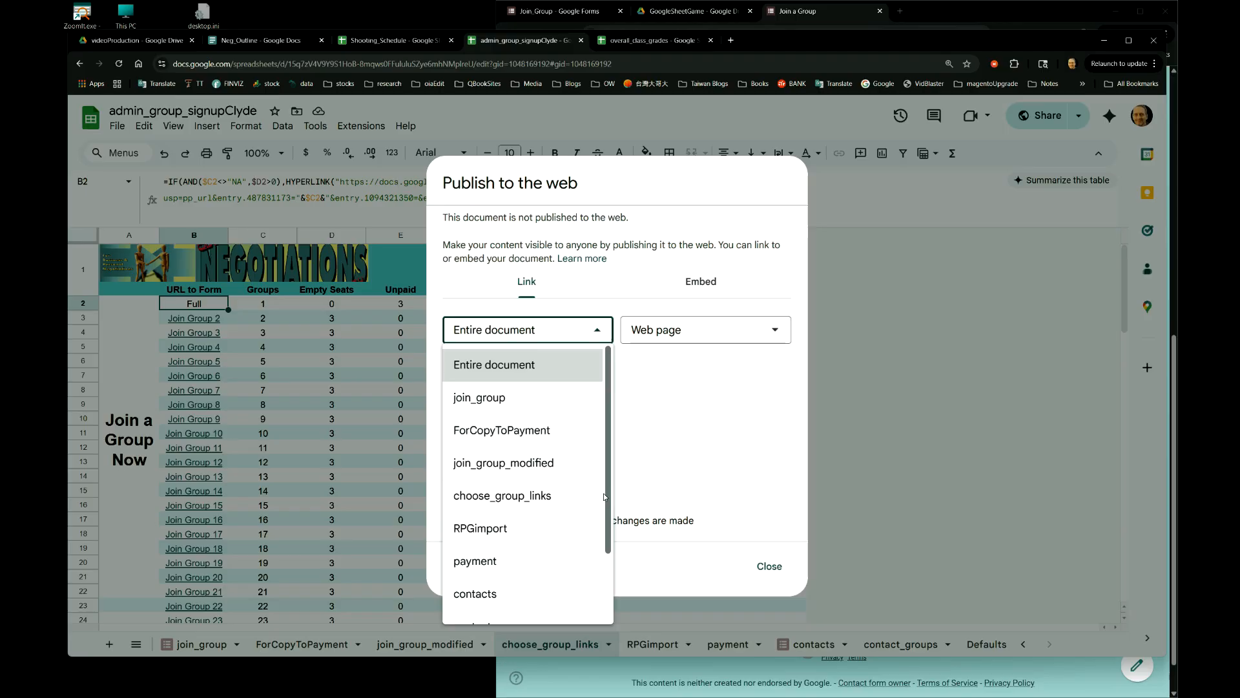
click(533, 373)
click(591, 330)
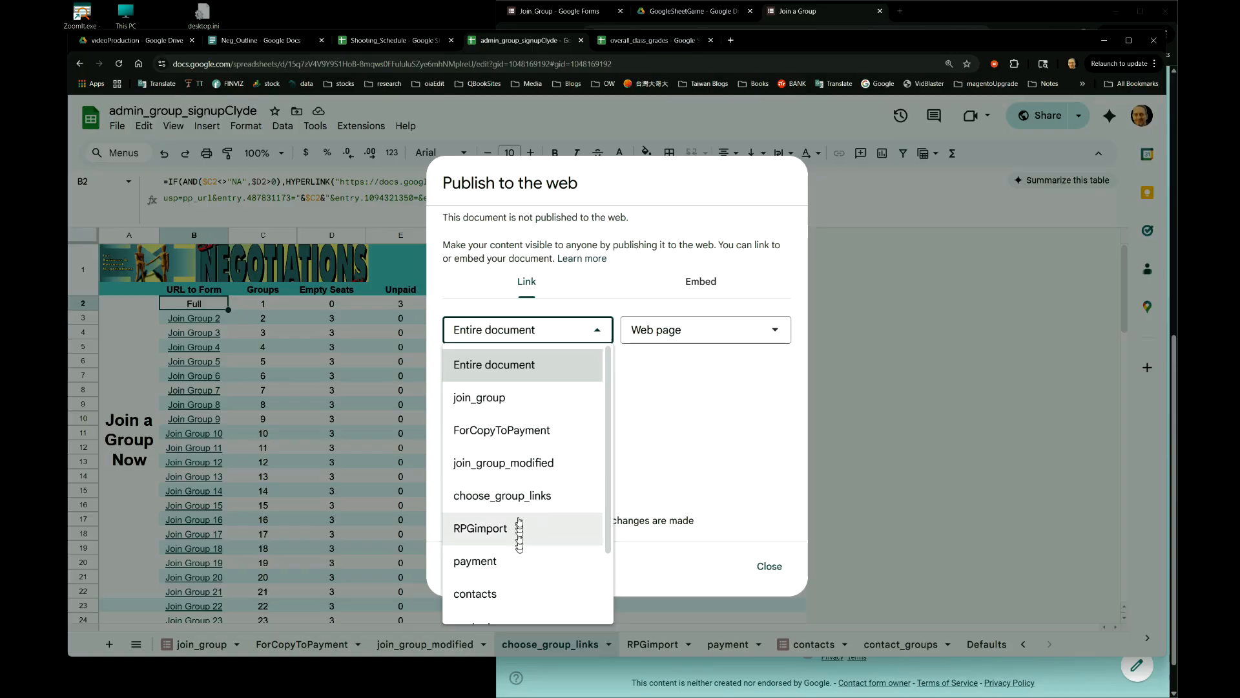
click(515, 501)
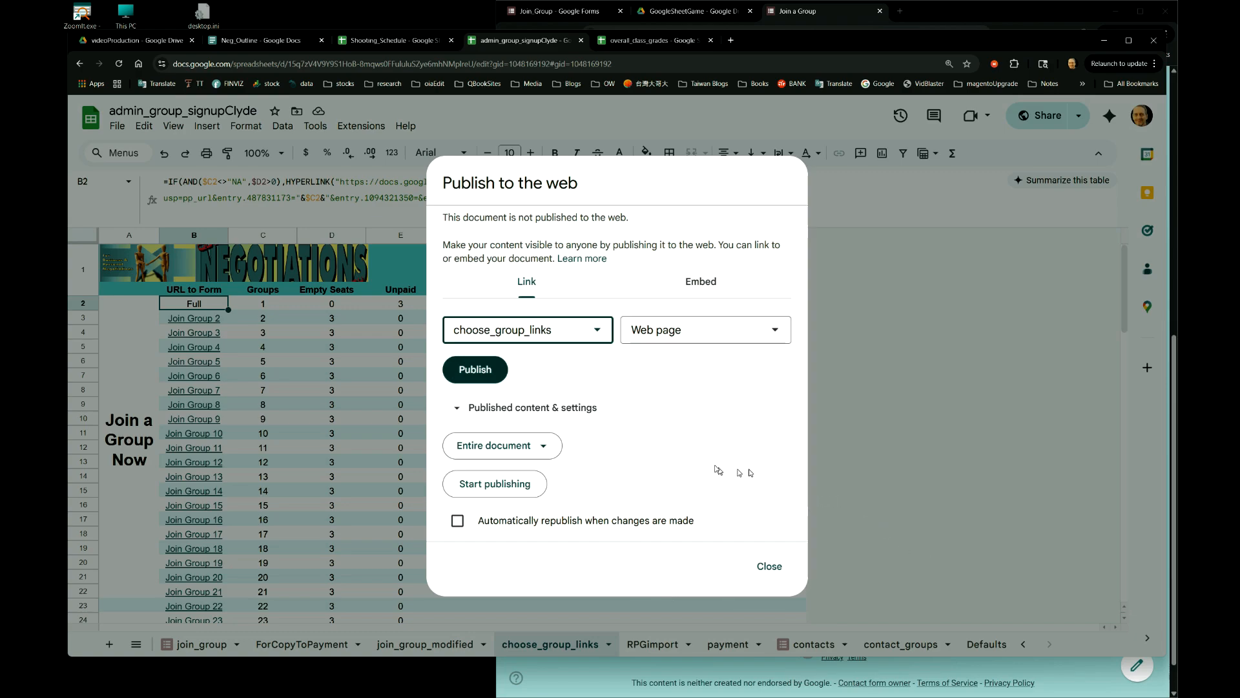
click(598, 337)
click(559, 355)
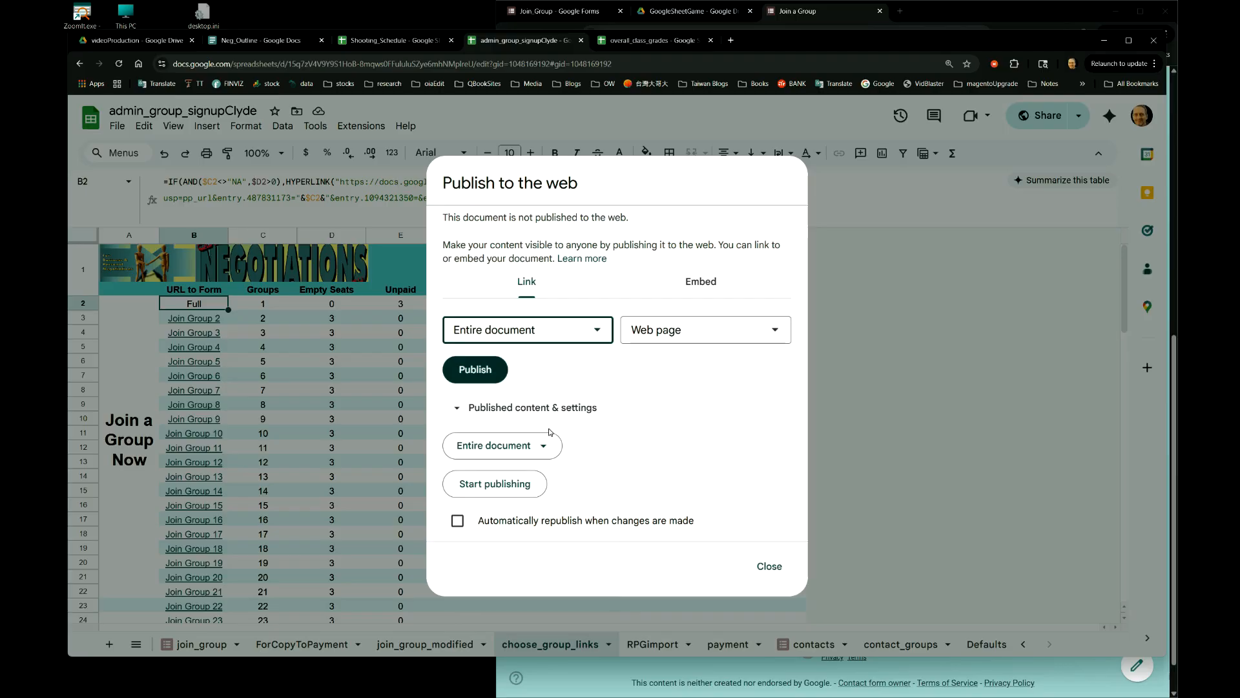
- Limit the published sheets to choose_group_links, briefly adding and then removing contact_groups
click(544, 447)
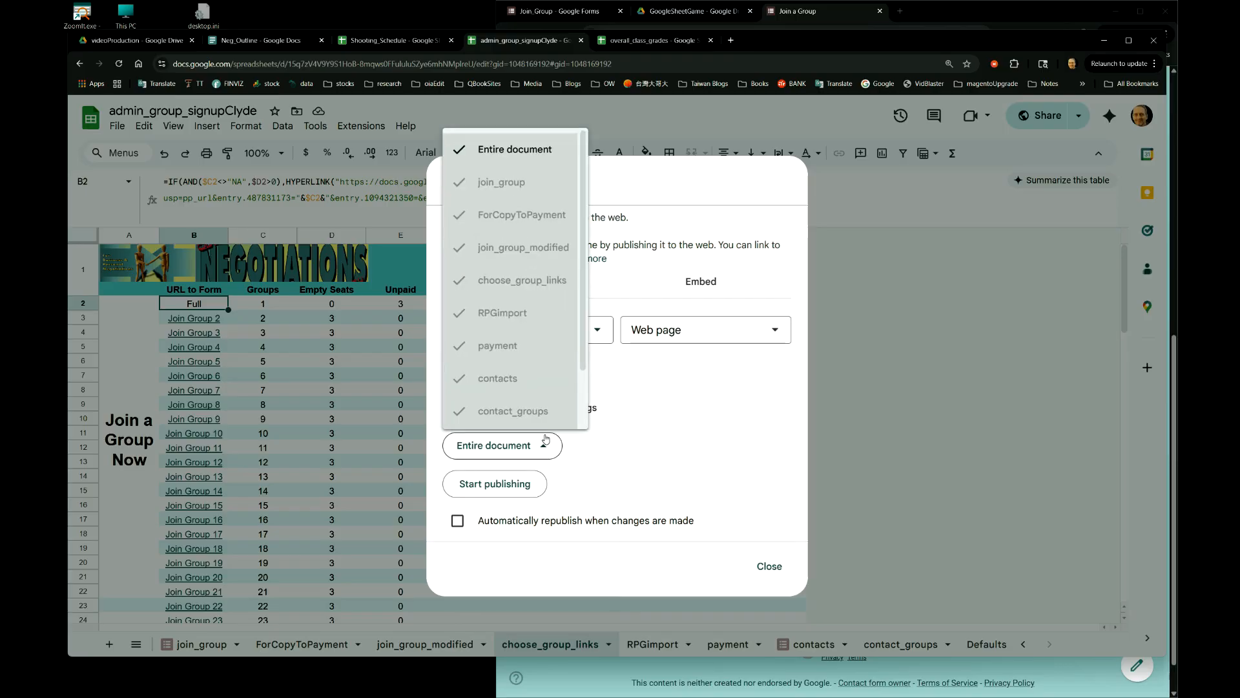
click(526, 154)
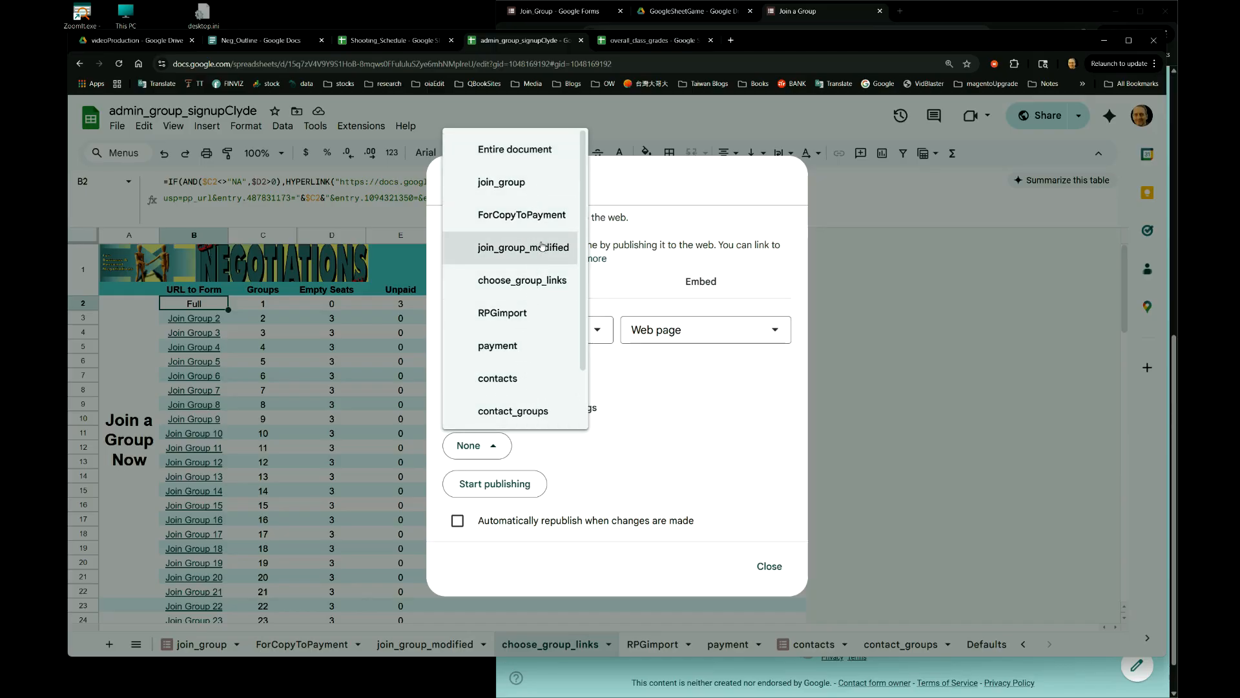
click(527, 280)
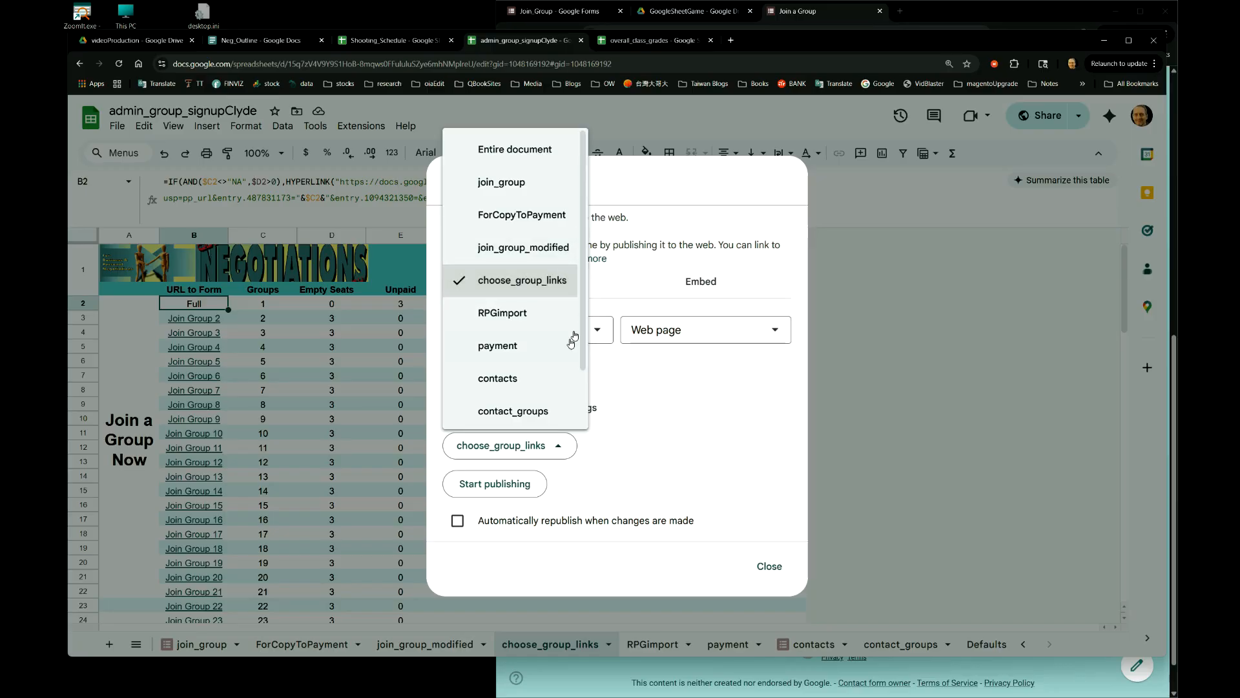
click(528, 412)
drag(585, 344, 593, 294)
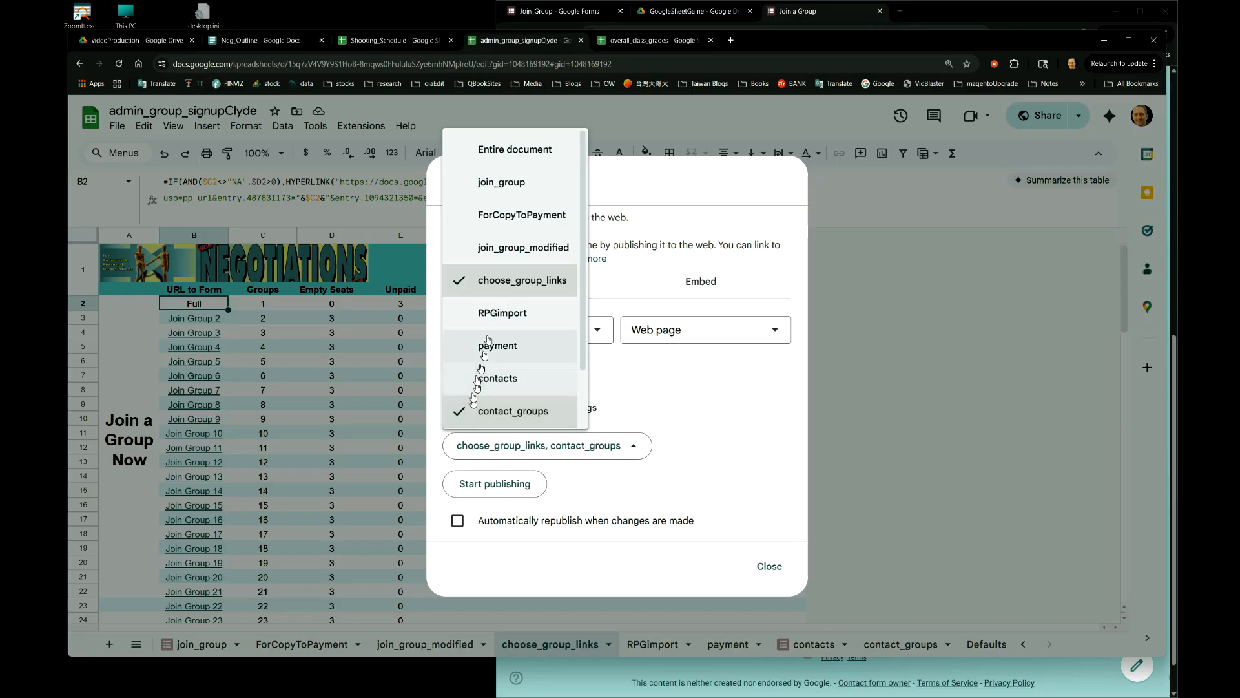
click(498, 407)
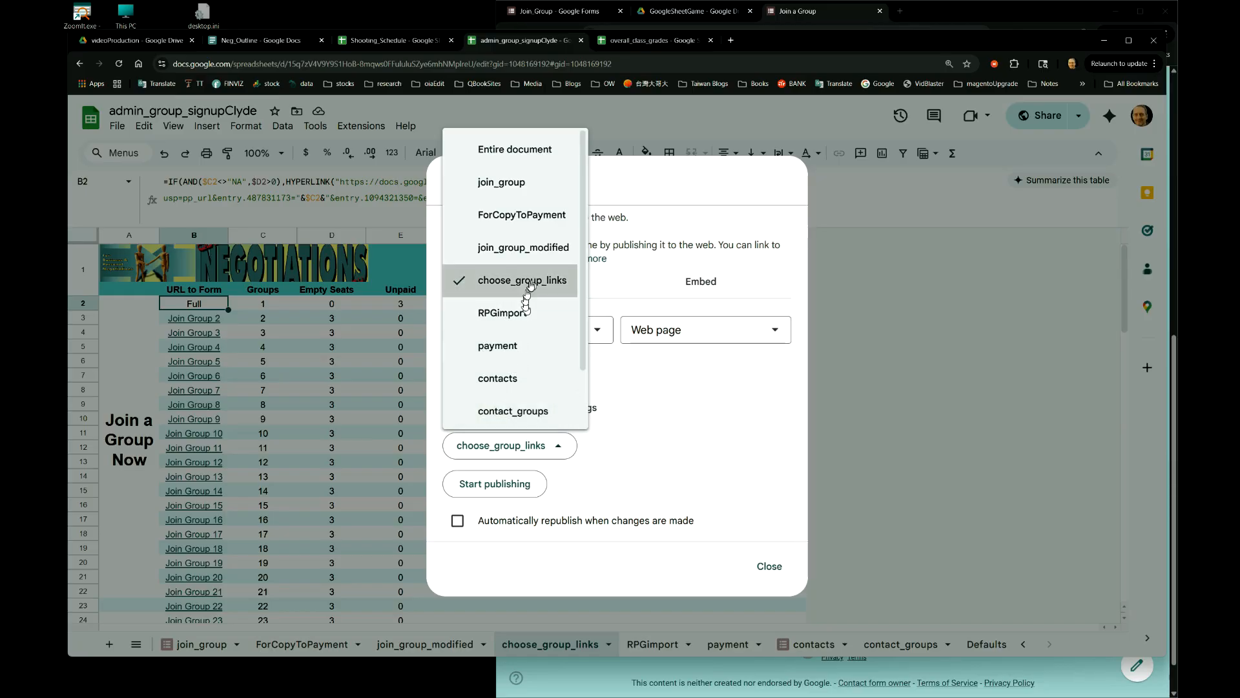
click(651, 388)
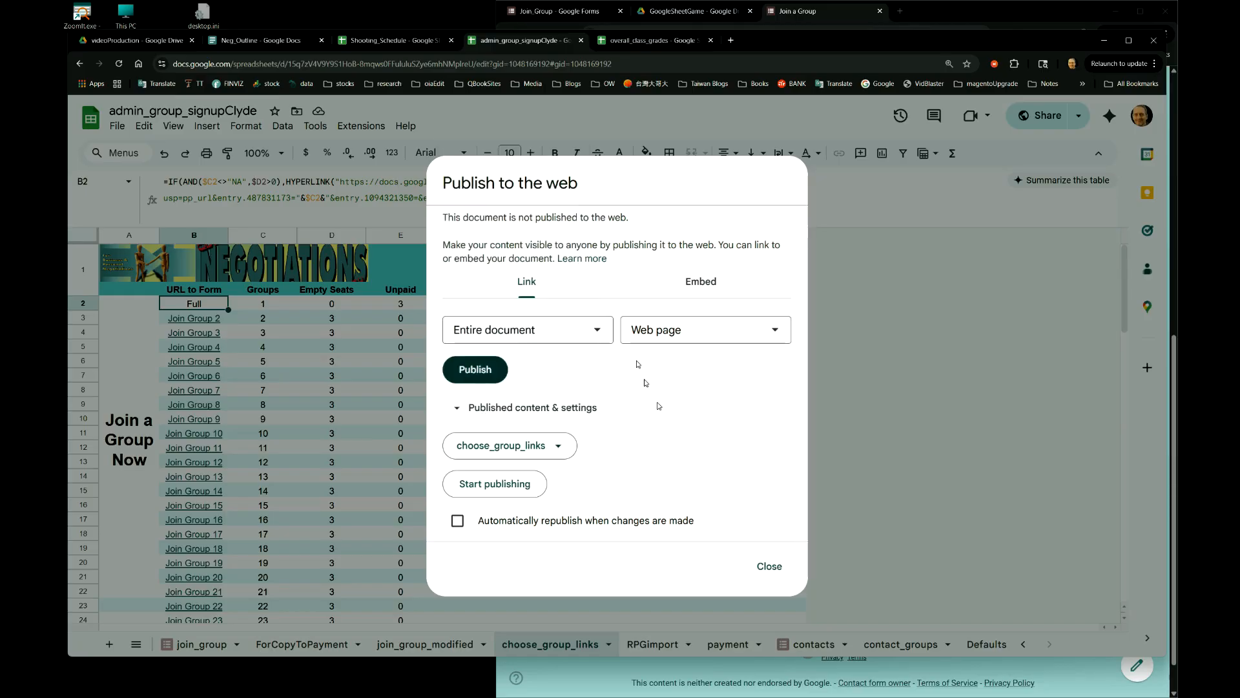
- Publish only choose_group_links, restrict published content to it, and turn on automatic republishing
click(604, 331)
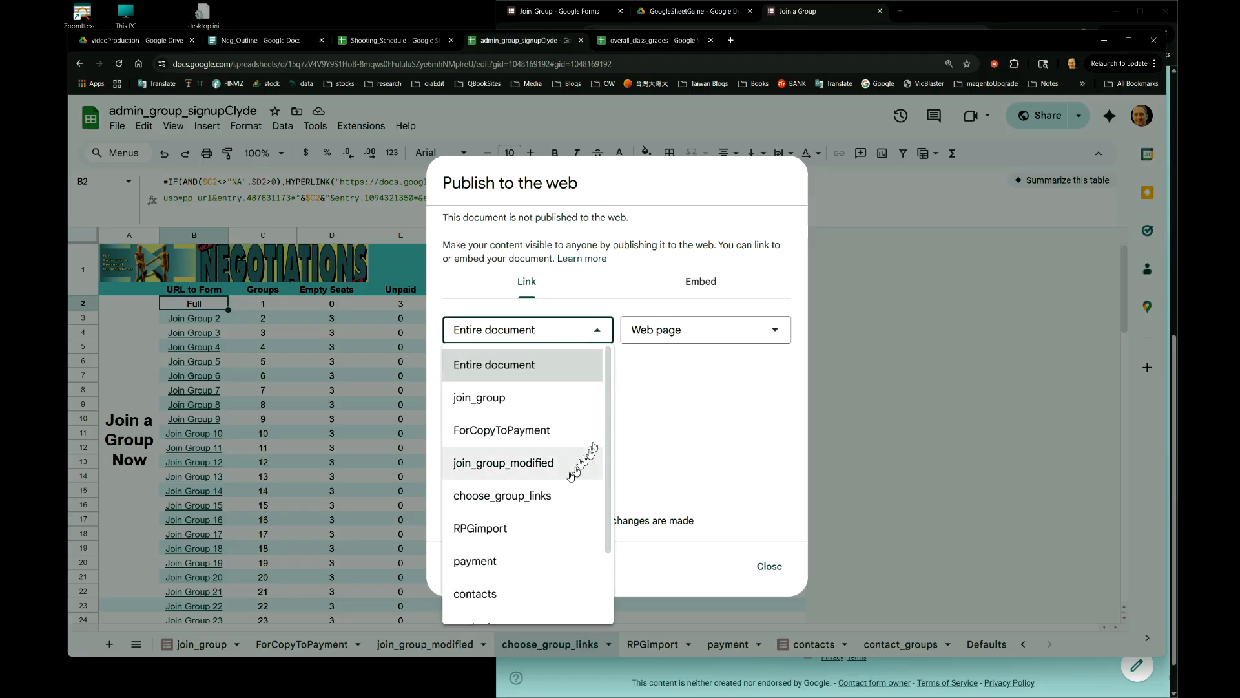
click(554, 496)
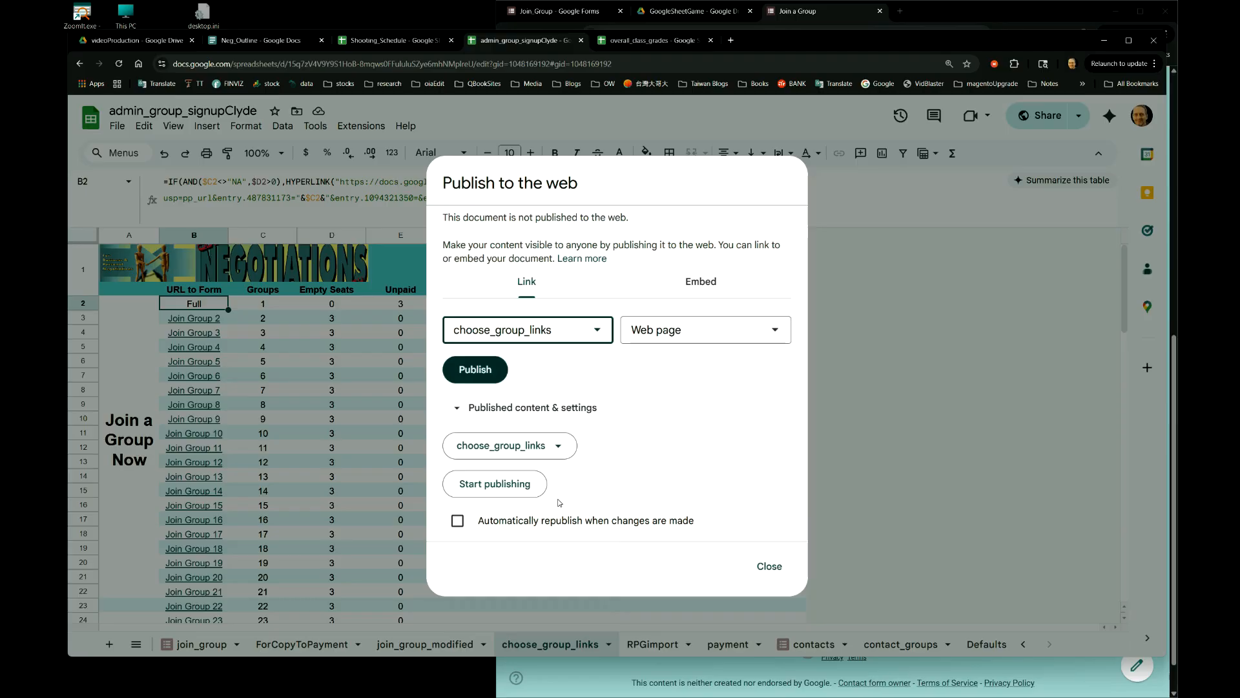
click(557, 446)
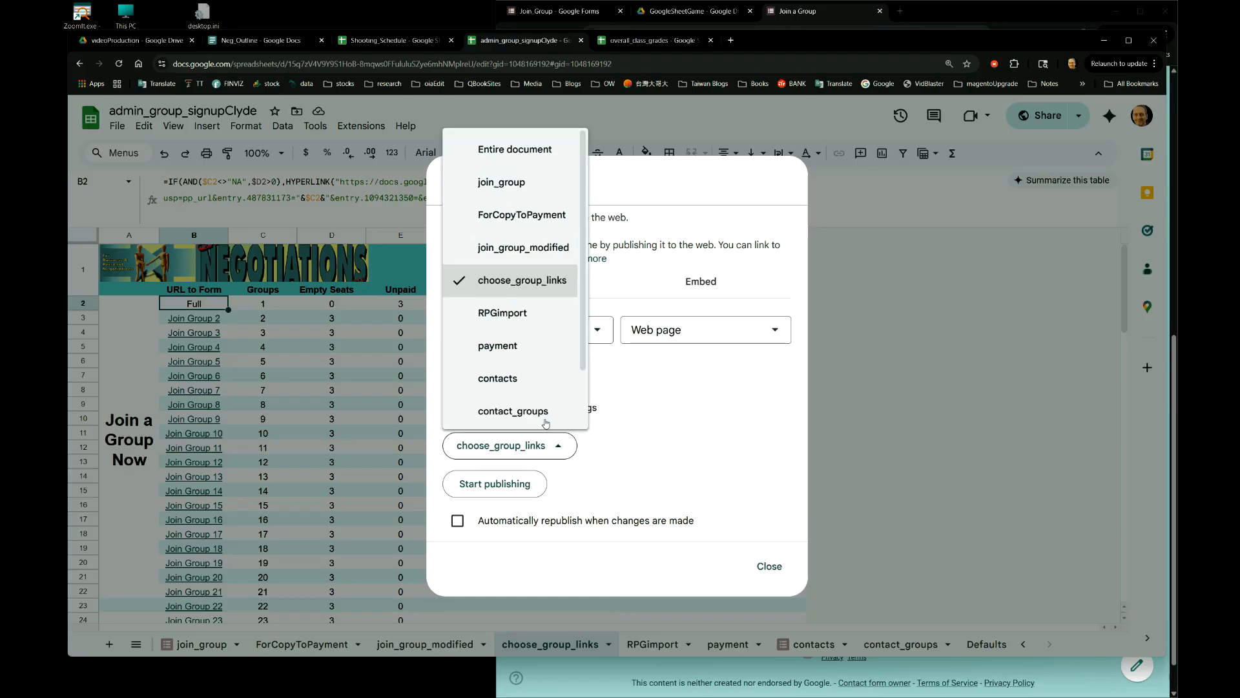
click(517, 152)
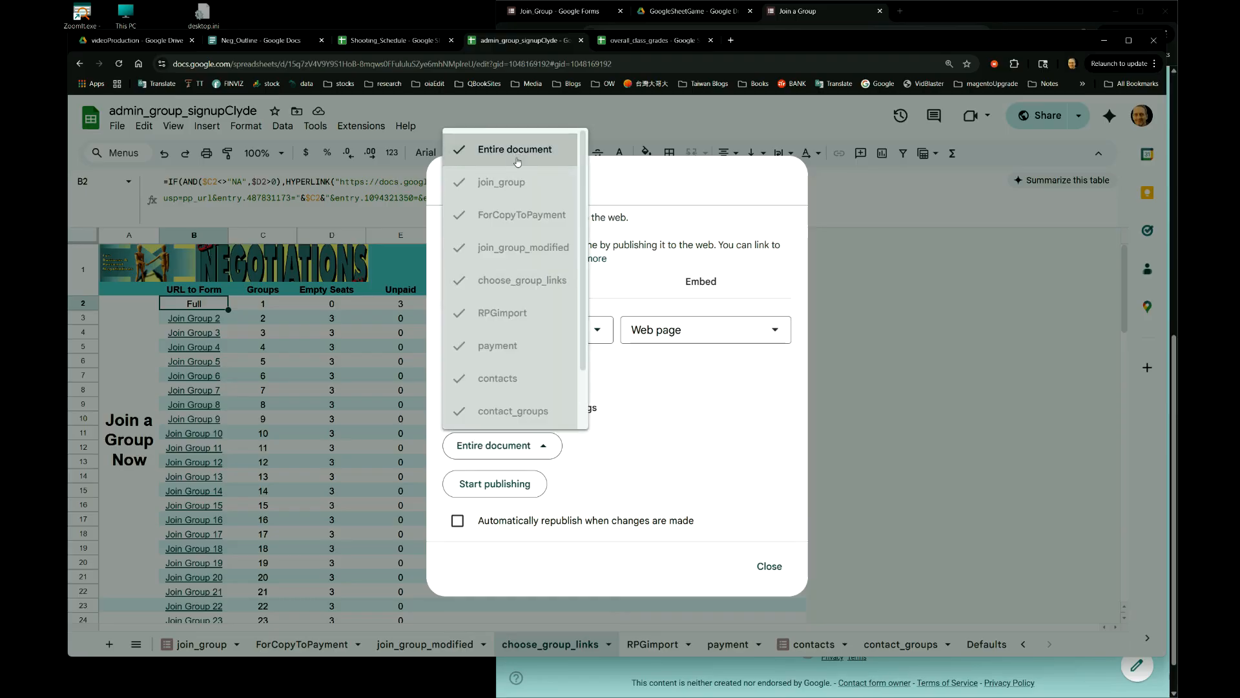
click(635, 493)
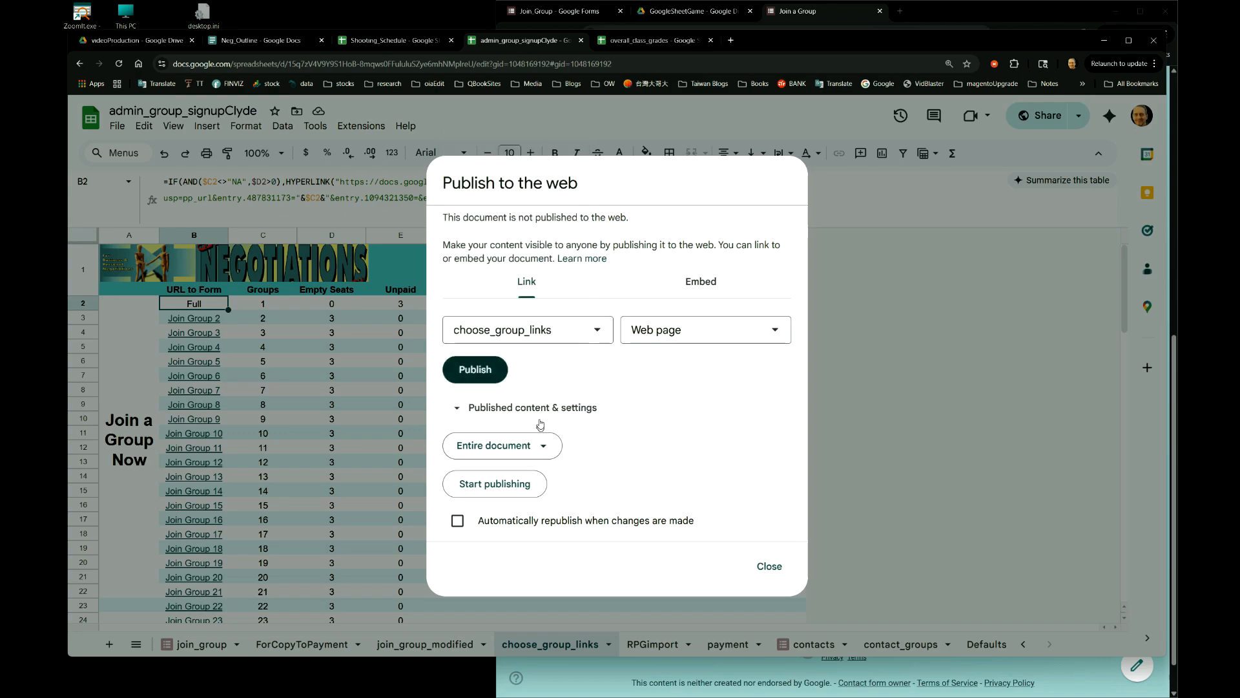
click(549, 446)
click(611, 434)
click(545, 449)
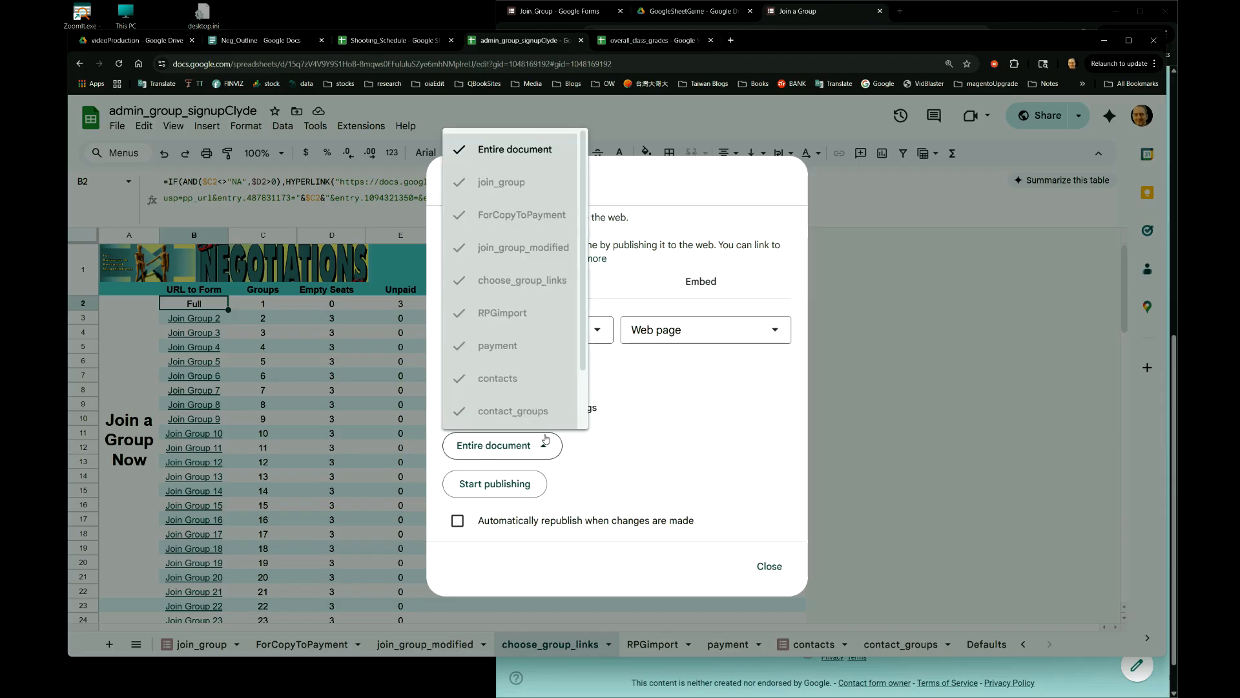
click(515, 150)
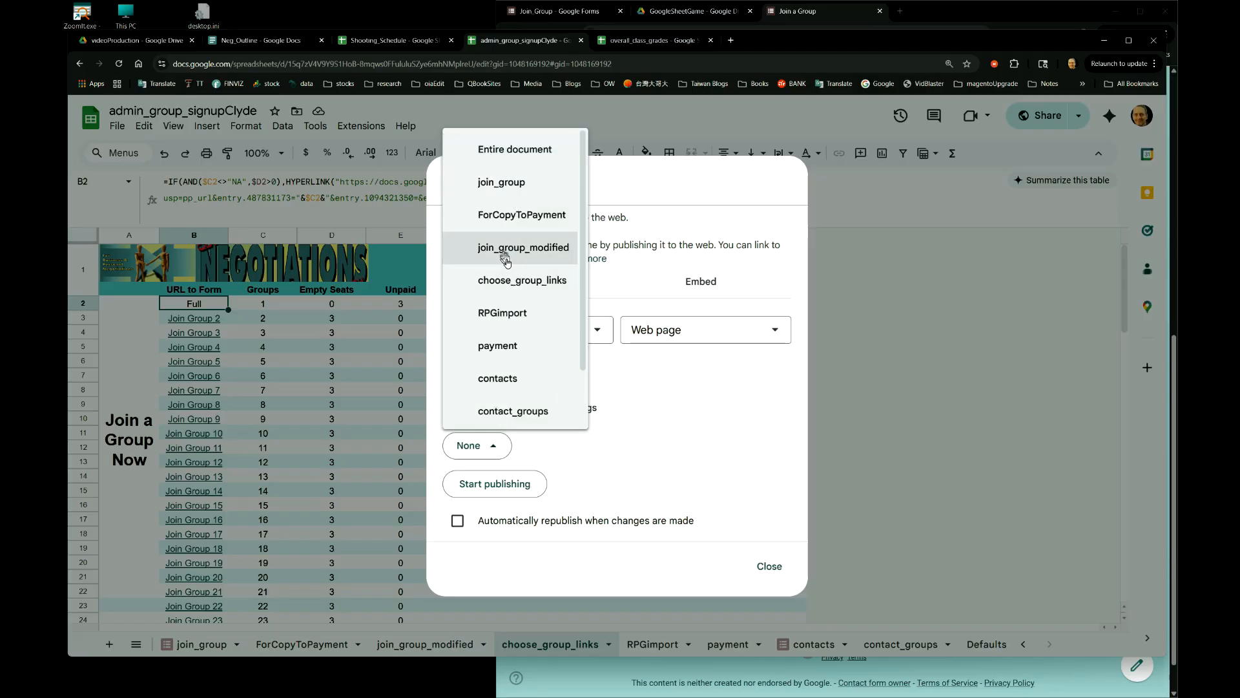
click(534, 283)
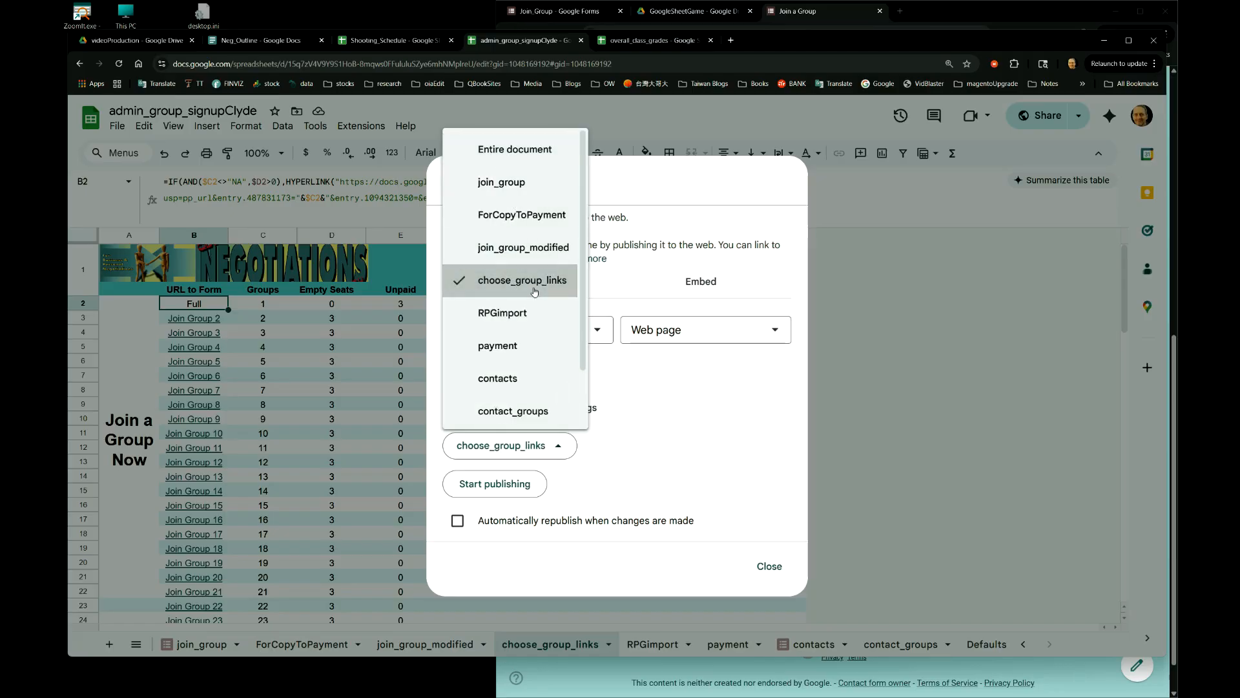
click(682, 455)
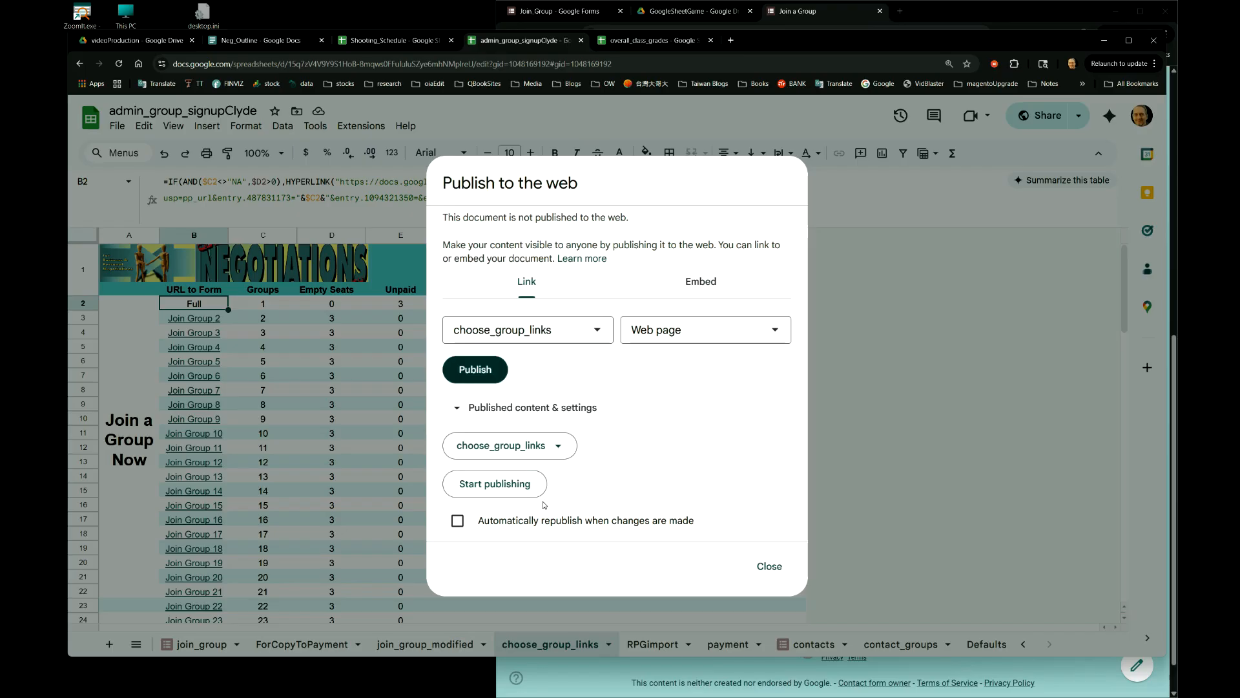
click(459, 524)
- Publish choose_group_links to the web, confirm with OK, and check which sheets are published
click(477, 371)
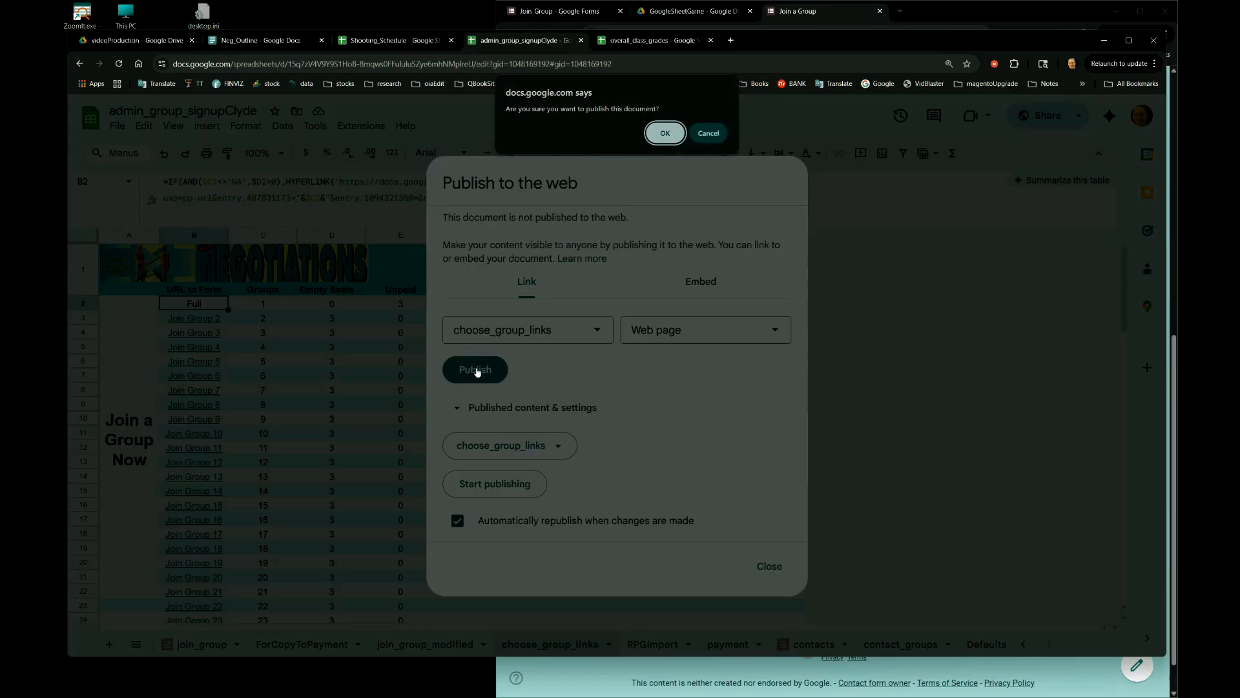
click(661, 139)
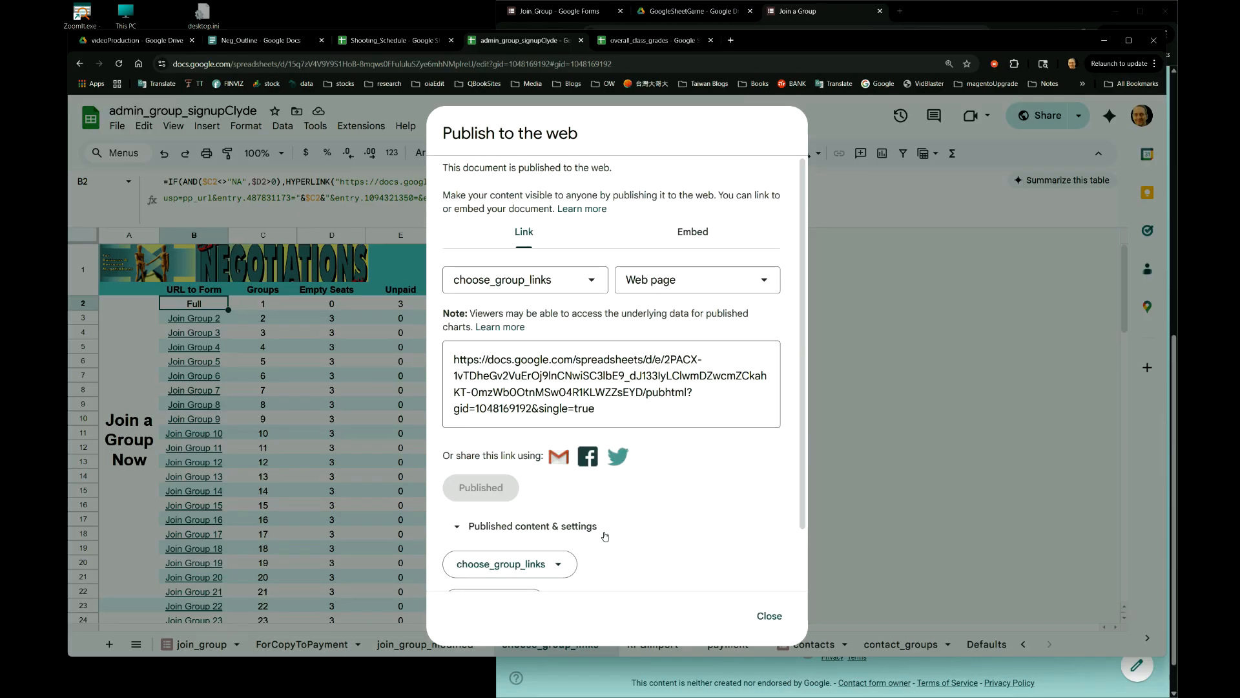
drag(802, 464, 799, 529)
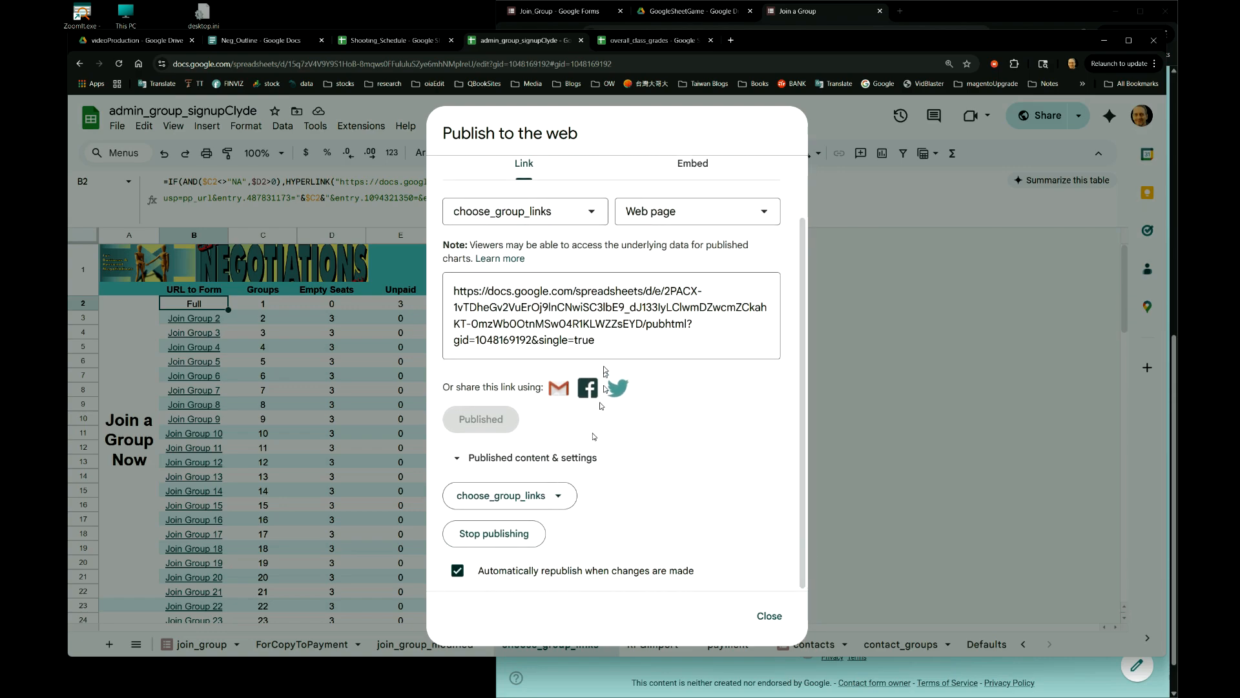
click(595, 345)
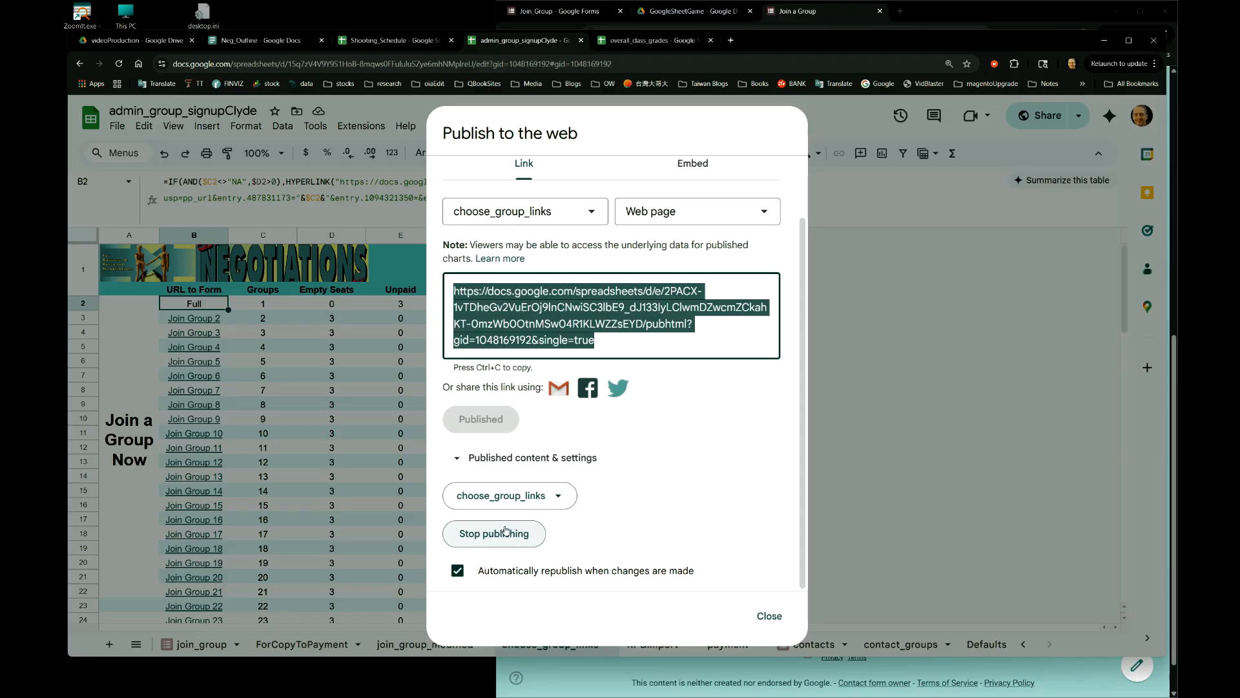
click(559, 495)
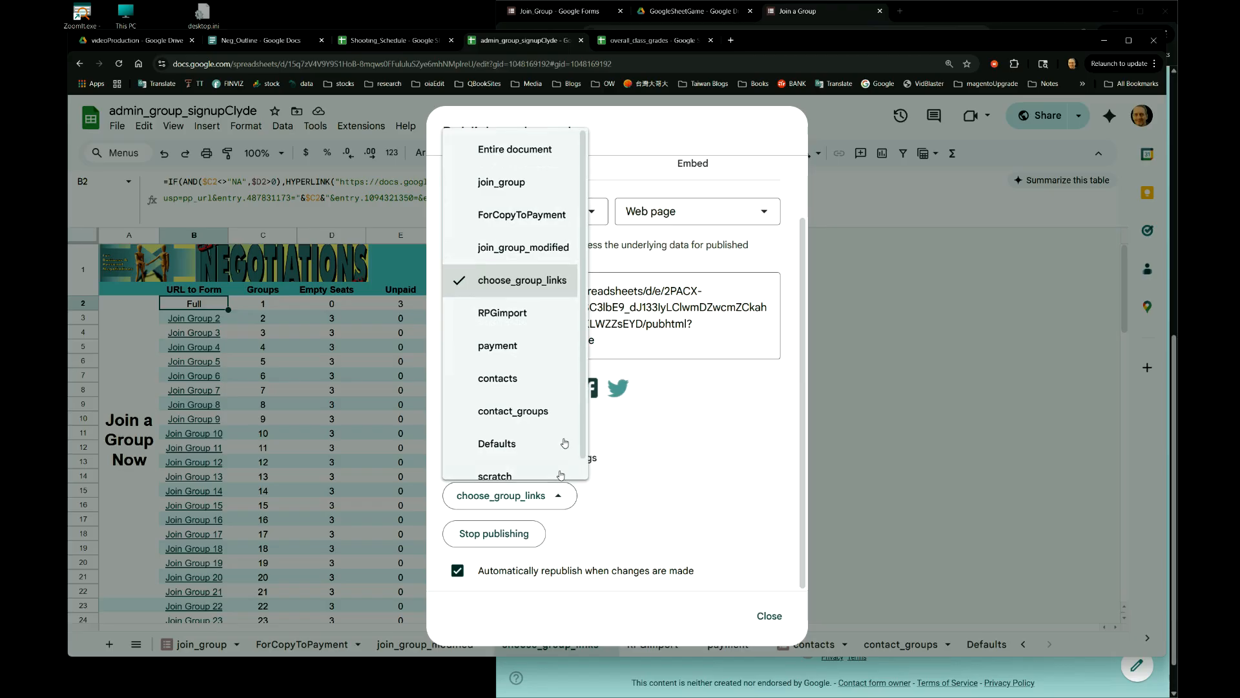
click(685, 417)
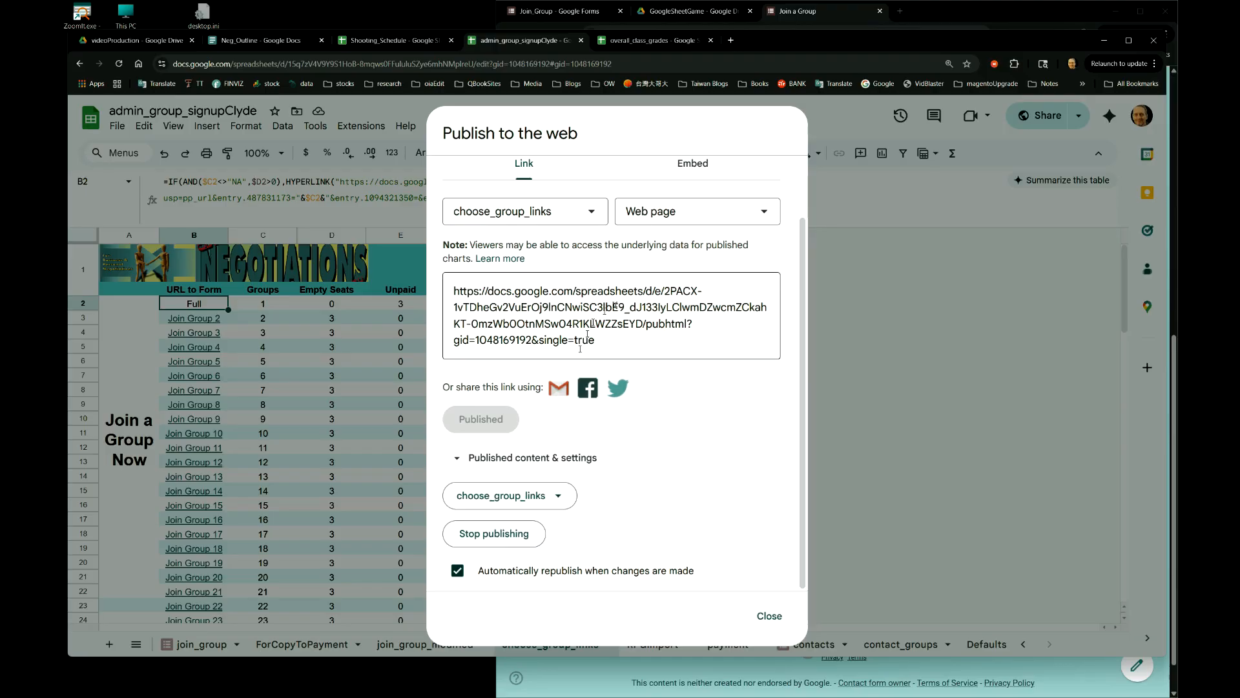
- Copy the published choose_group_links link and close the Publish to the web dialog
click(624, 339)
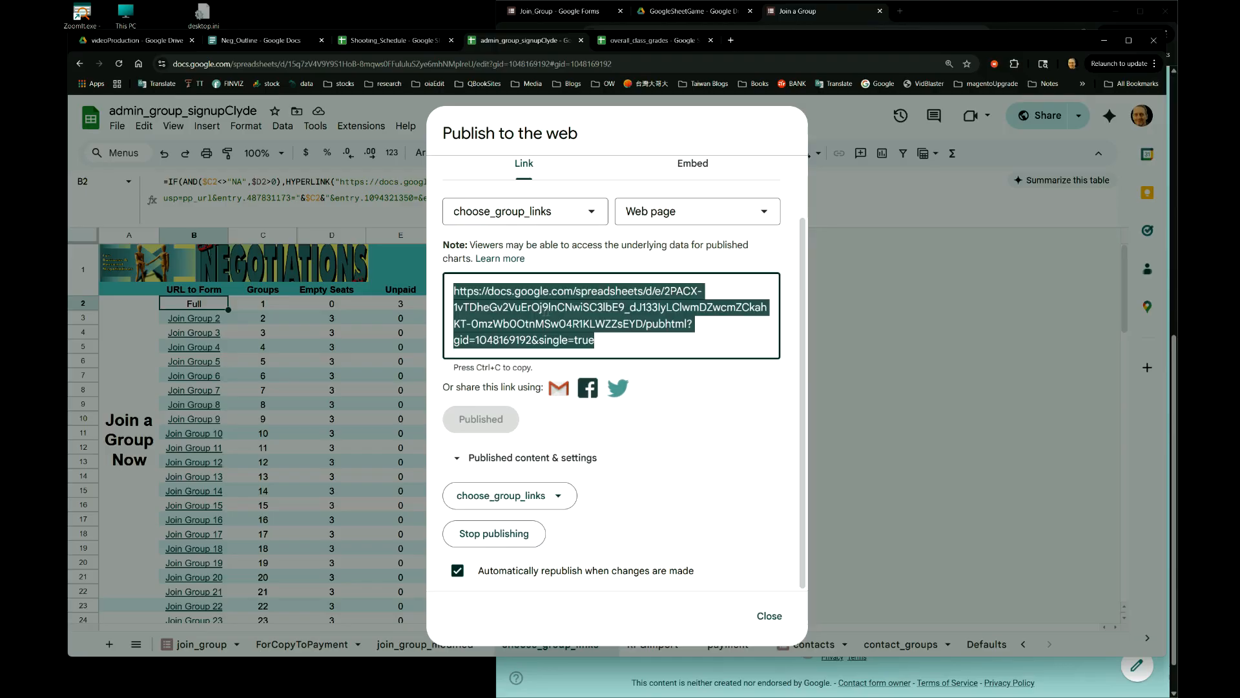
click(588, 215)
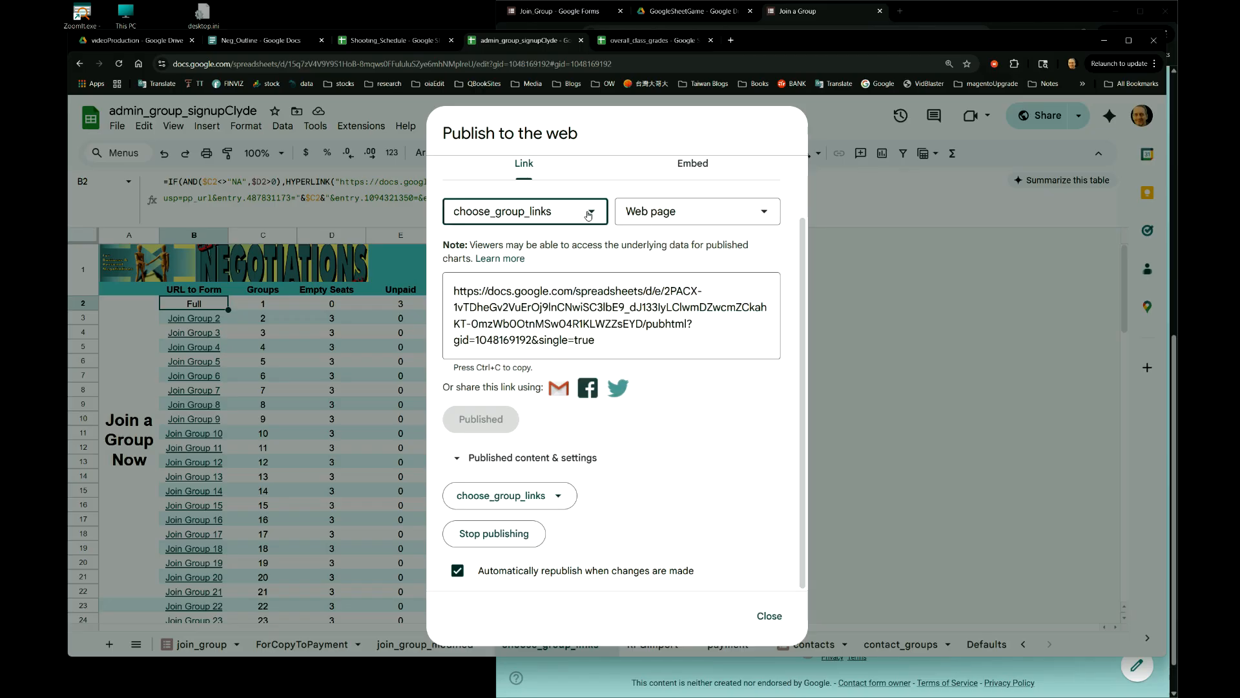
click(690, 342)
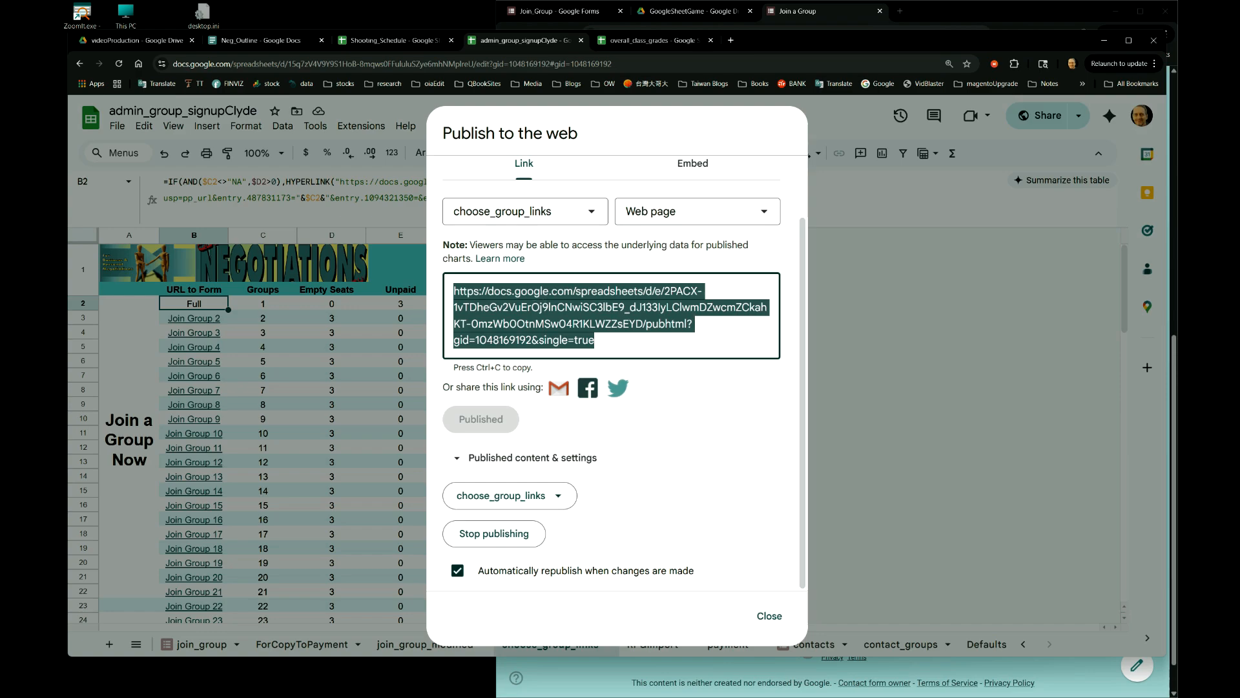
right_click(530, 307)
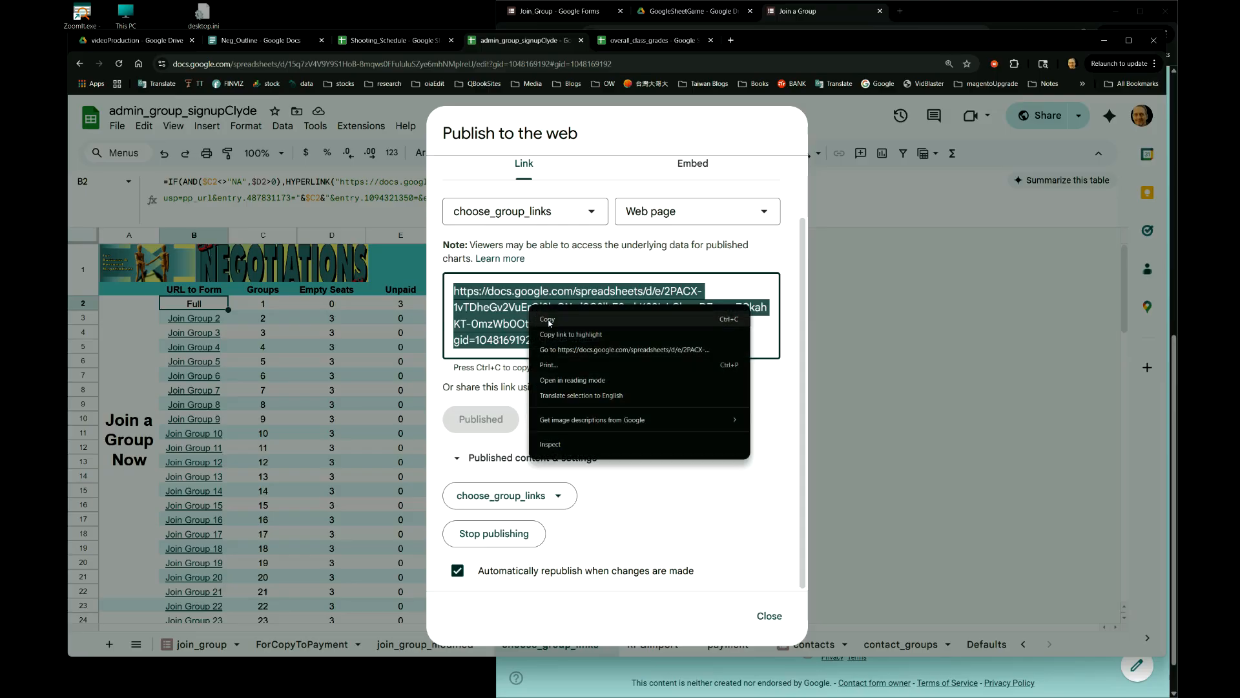
click(549, 321)
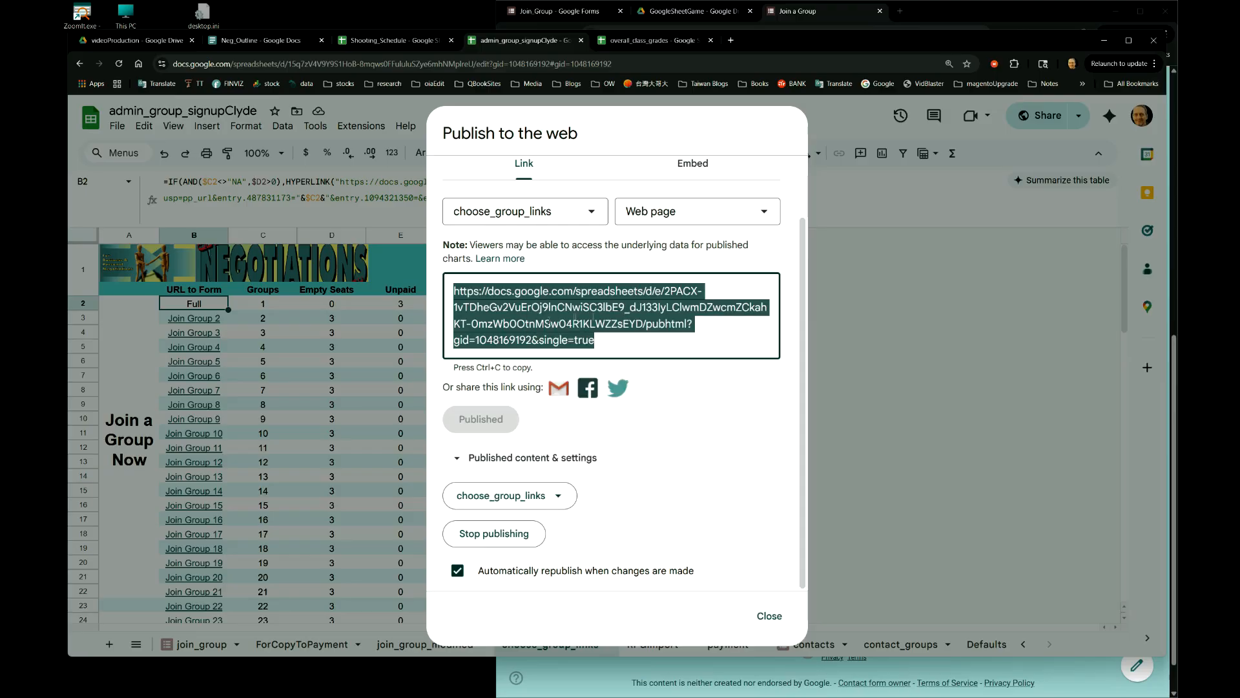
click(772, 615)
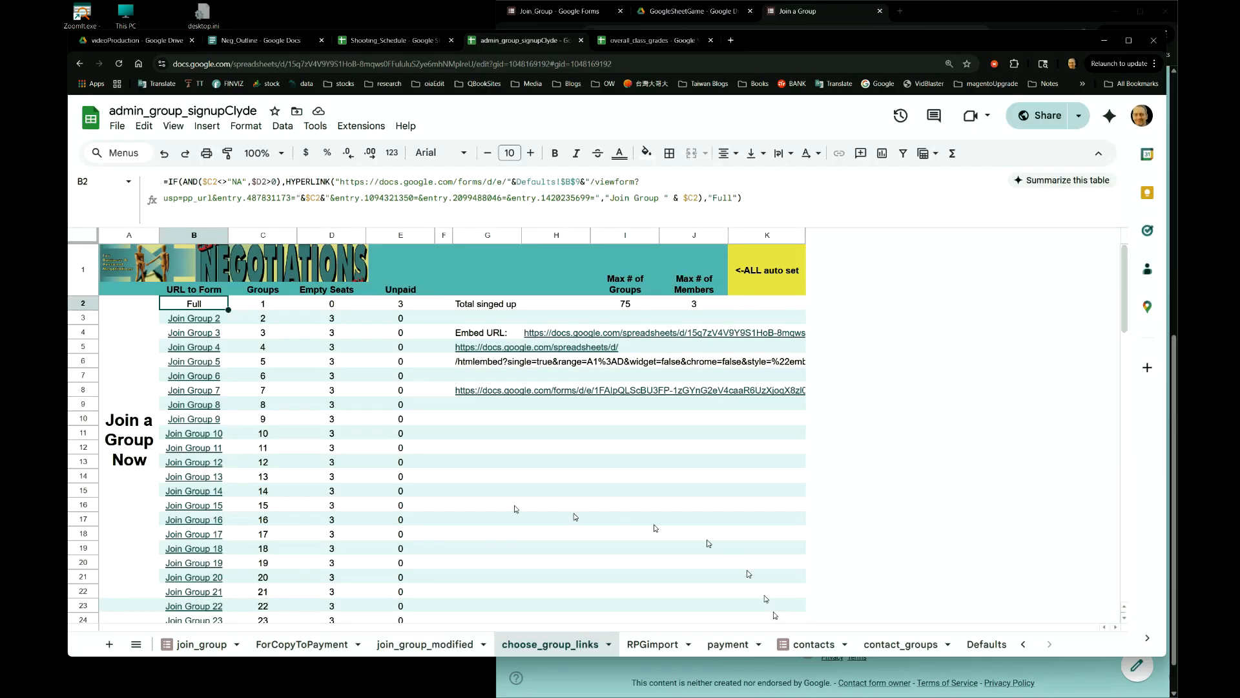
- Select the form viewform URL inside B2's IF/HYPERLINK Join Group formula
click(340, 182)
drag(340, 182, 634, 183)
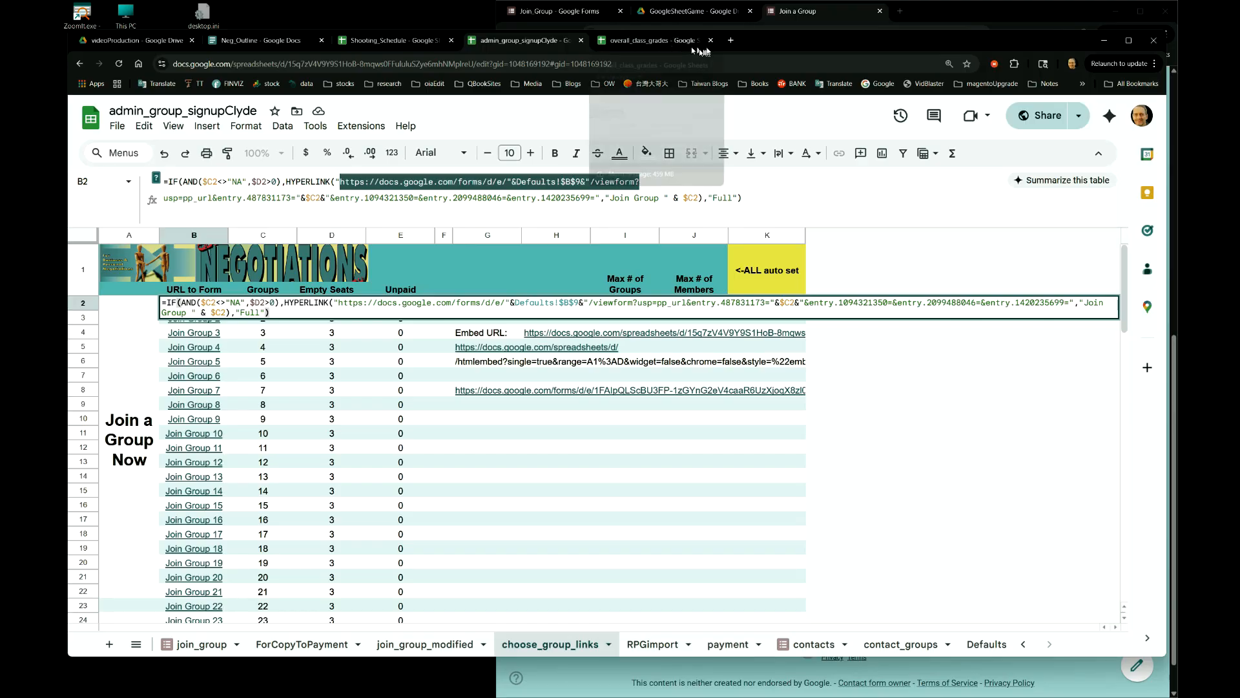
- Load the copied published choose_group_links URL in a new Chrome tab
click(731, 41)
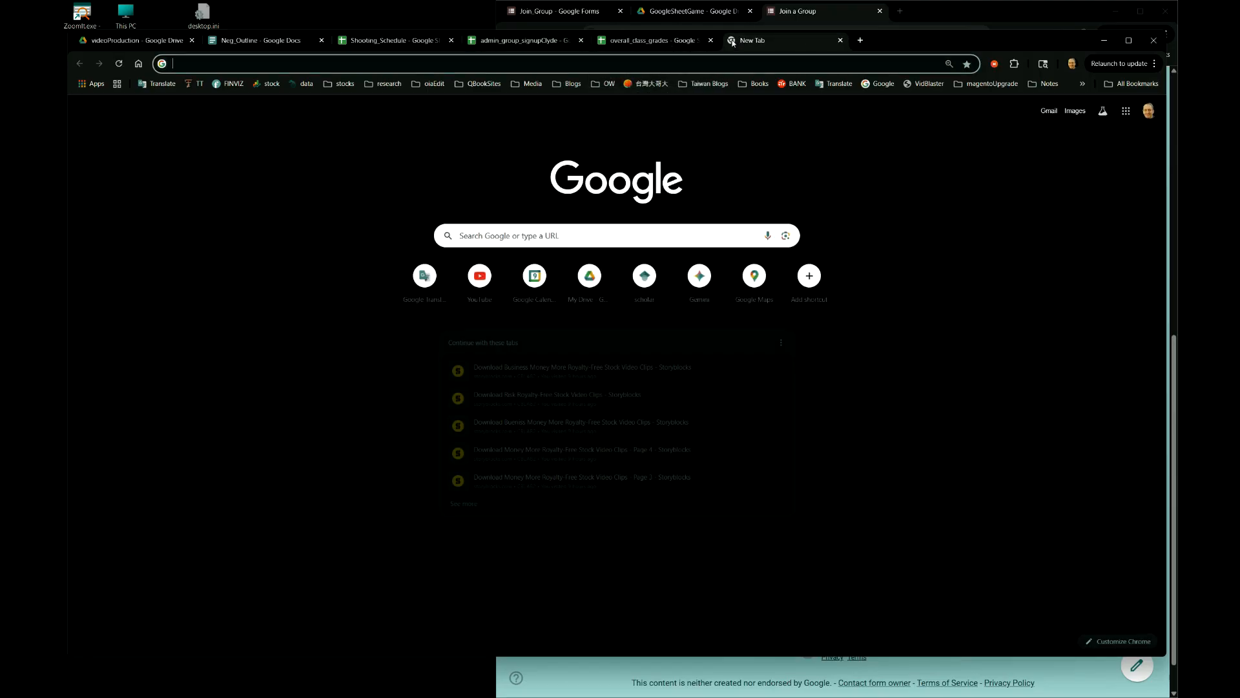
click(574, 63)
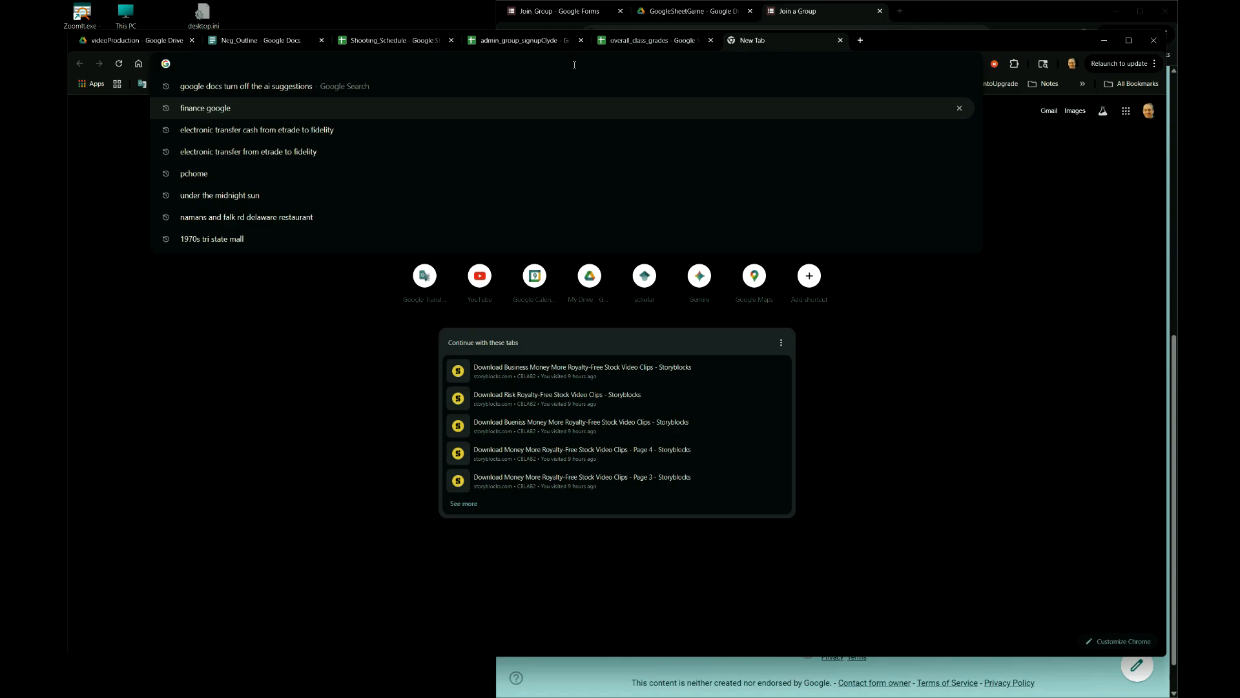
key(ctrl+v)
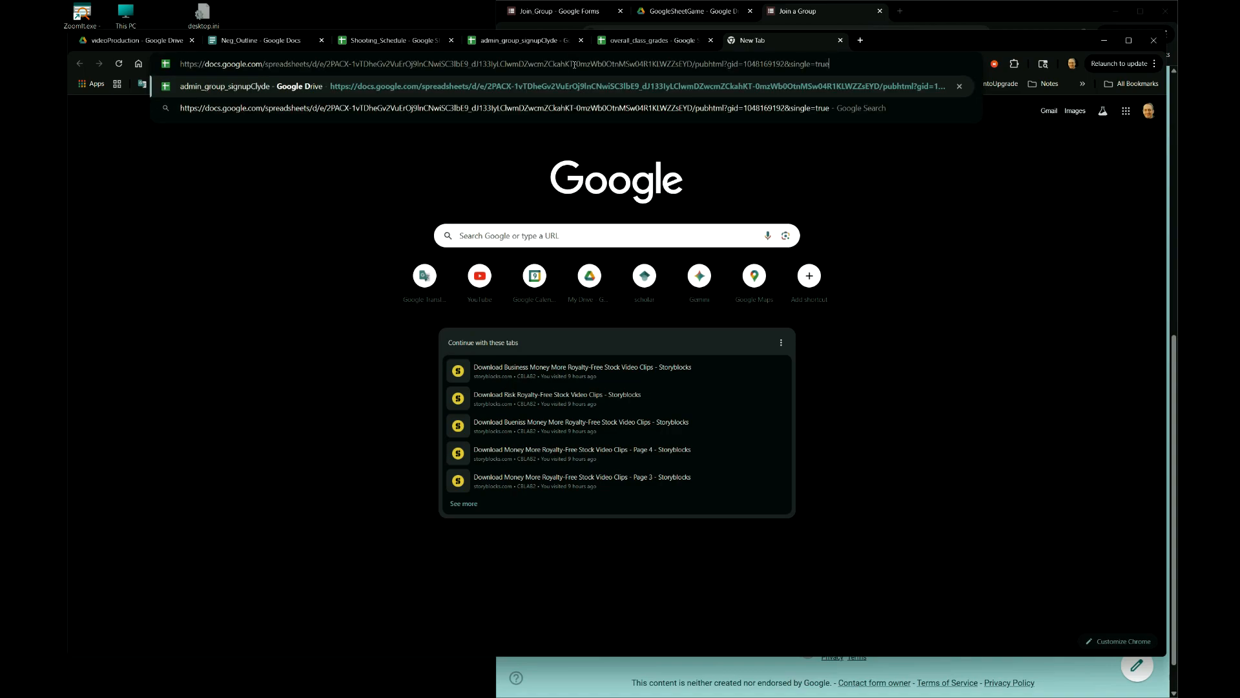
key(Return)
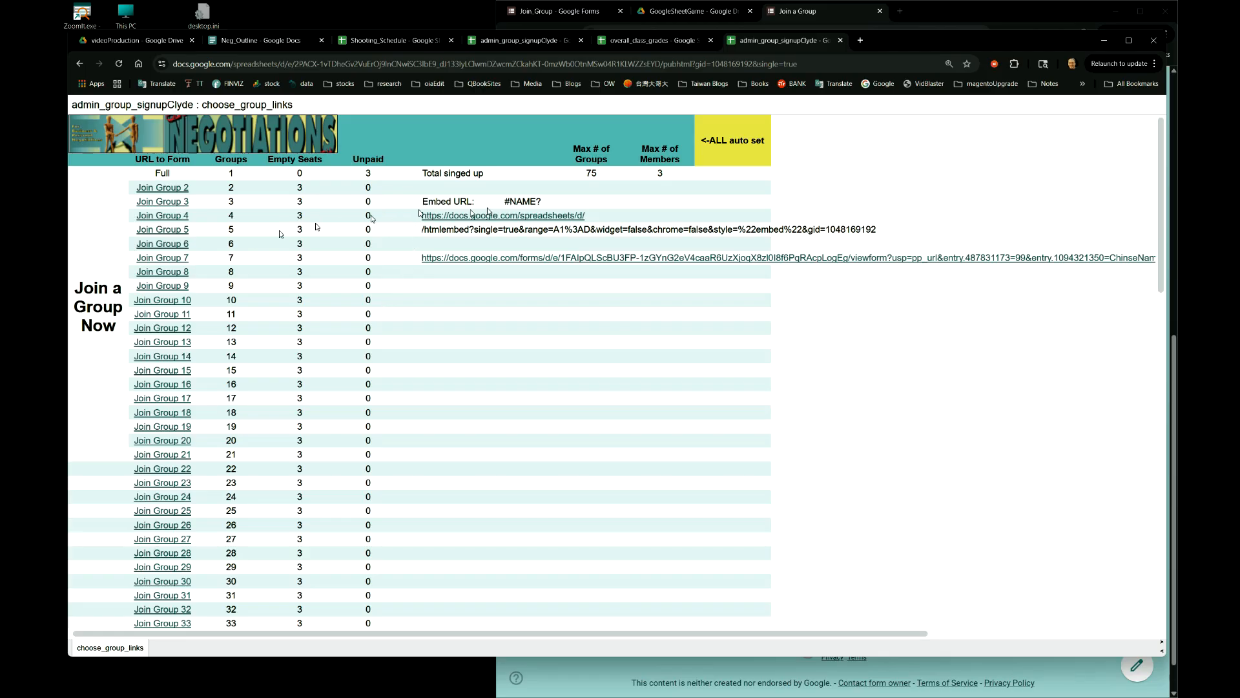
- Zoom in on the published page and follow the Join Group 2 link to the form
drag(395, 155, 466, 302)
click(466, 302)
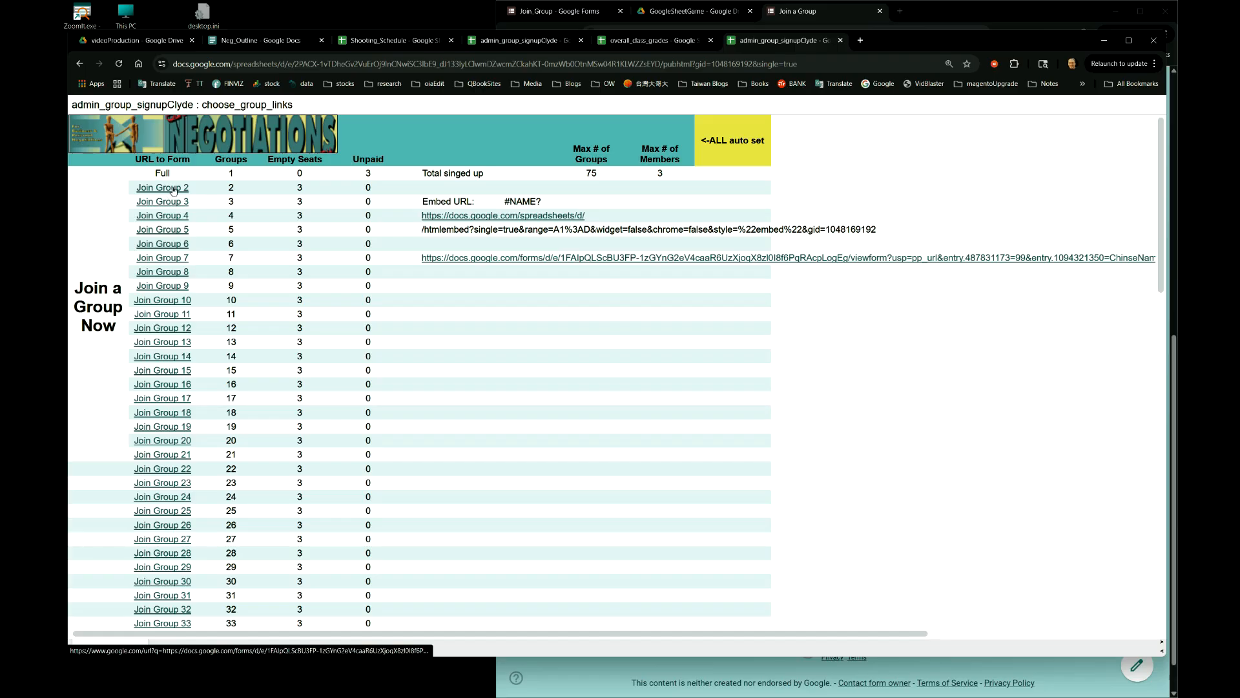
double_click(231, 187)
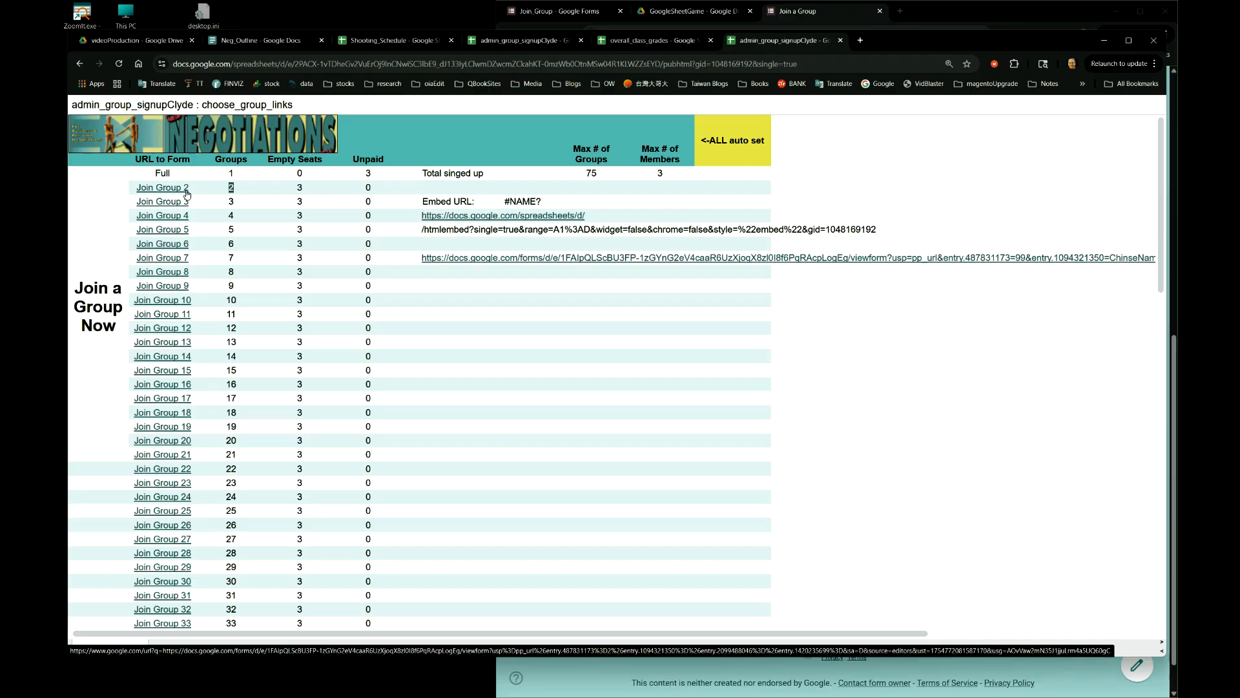
key(ctrl+plus)
key(ctrl+plus)
key(ctrl+plus)
key(ctrl+plus)
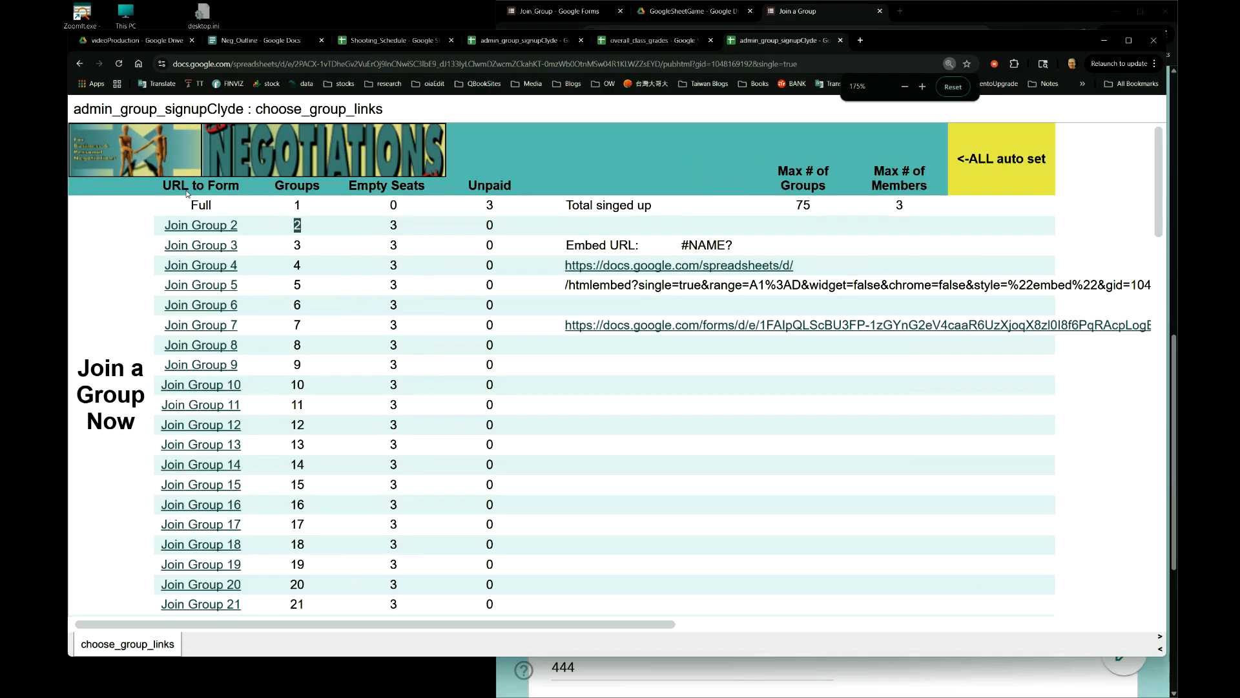
click(207, 227)
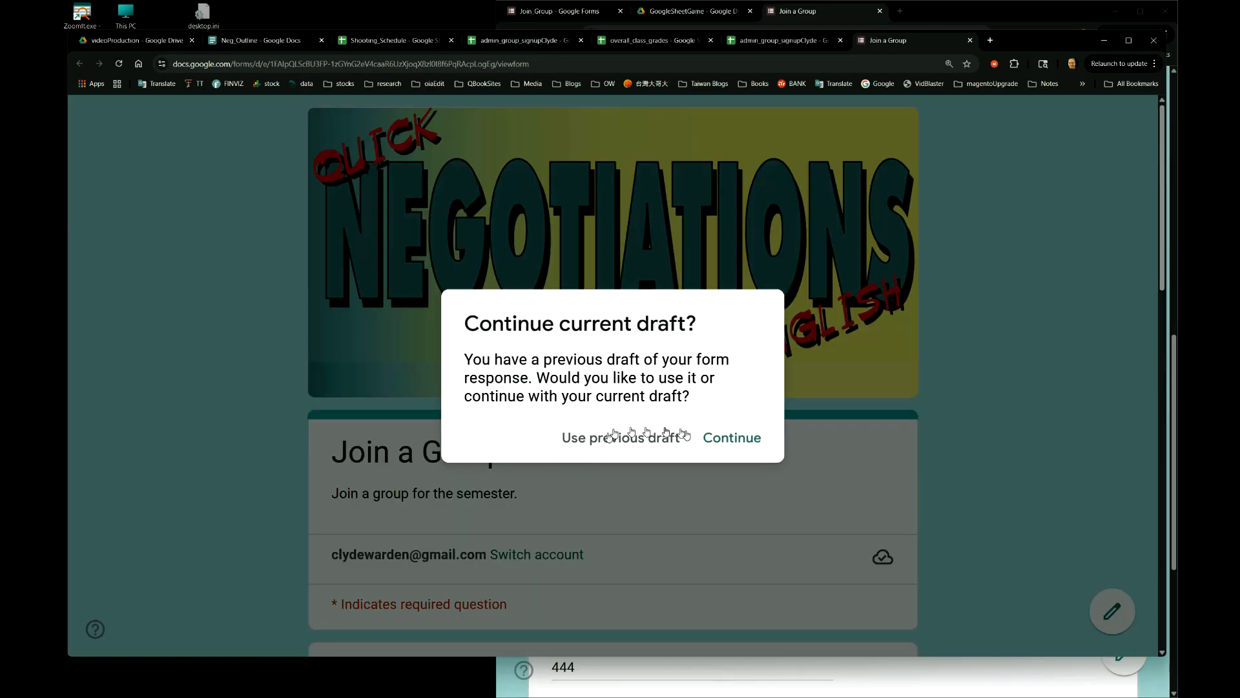
- Check the form's prefilled Group to Join value 2, then close the Join a Group tab
click(716, 439)
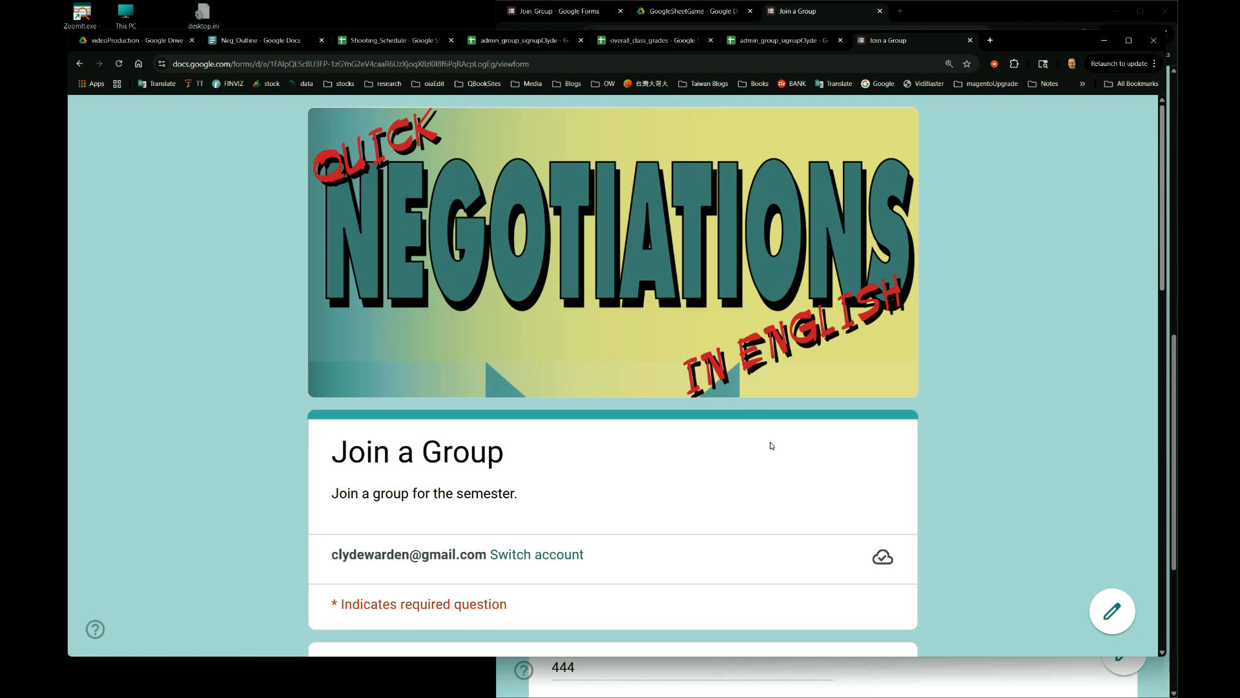
scroll(770, 445, down, 7)
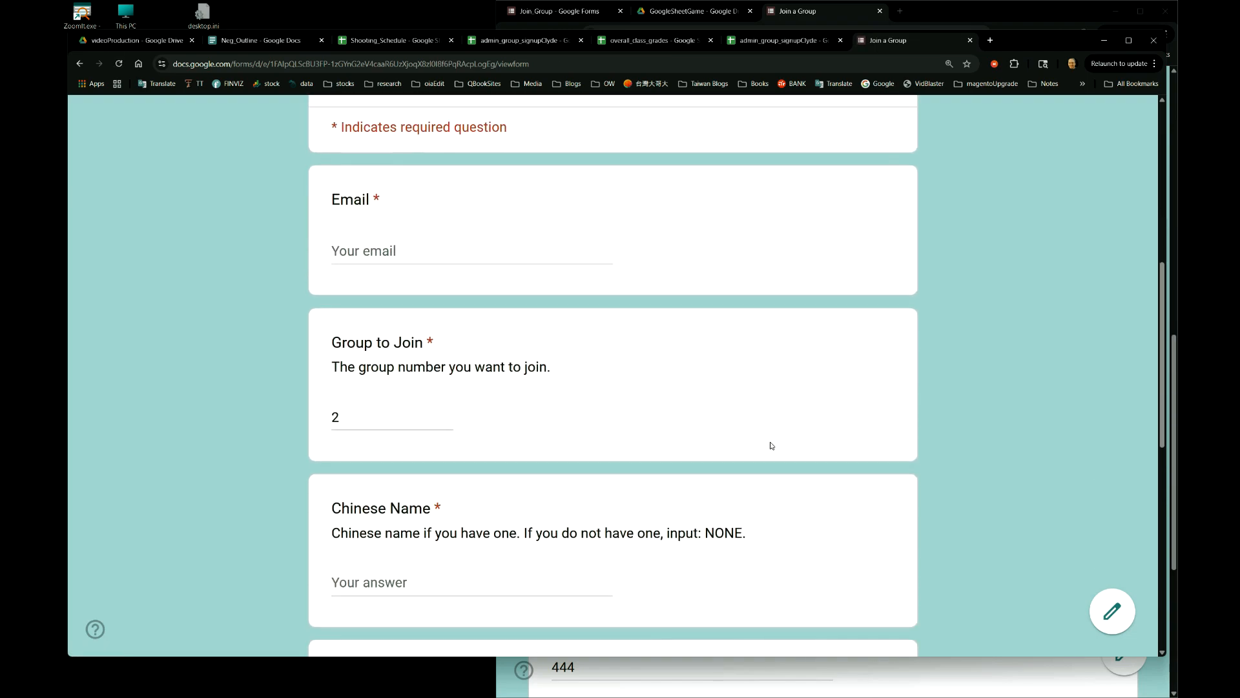
drag(351, 418, 316, 420)
scroll(517, 393, down, 8)
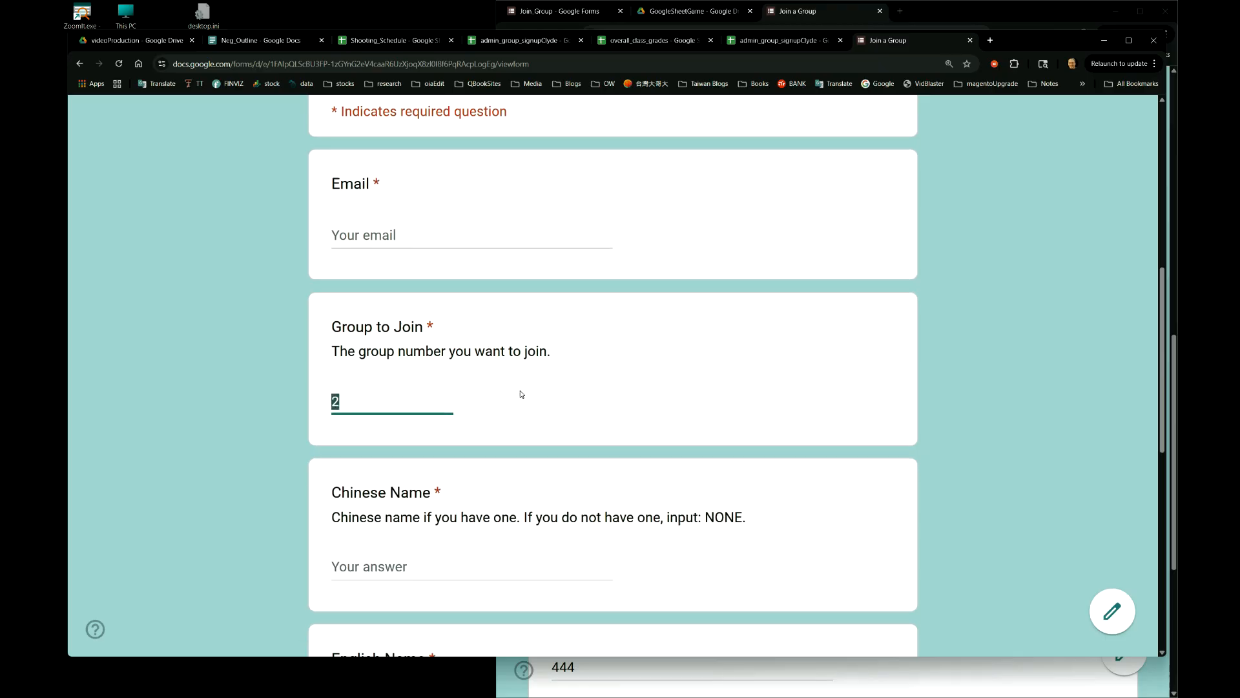
scroll(521, 394, down, 1)
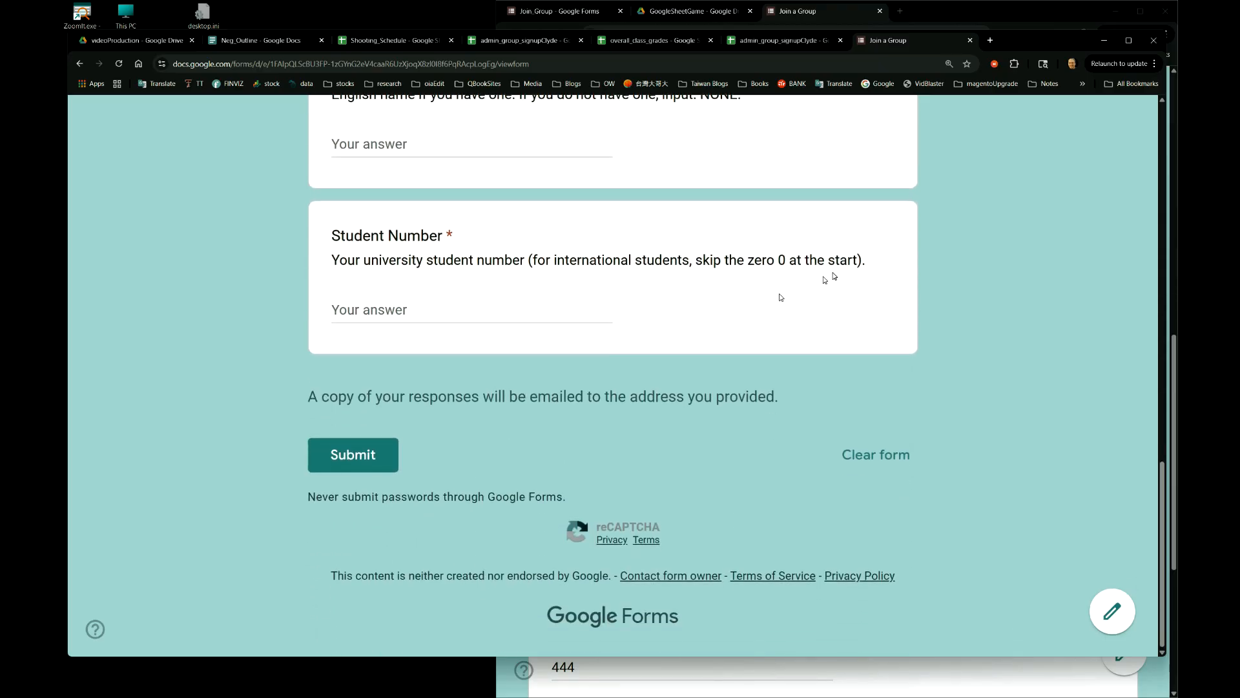
click(971, 40)
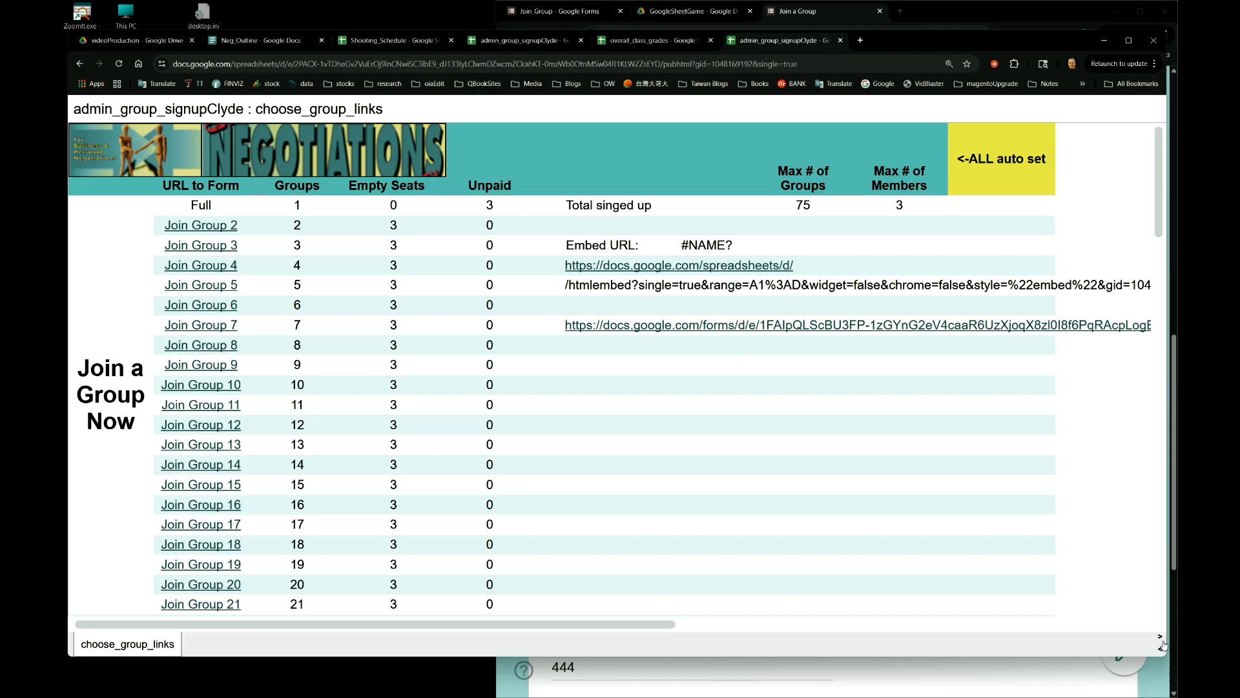
- Resize the spreadsheet window, then detach the published page and place it right of the sheet
drag(1167, 641, 470, 683)
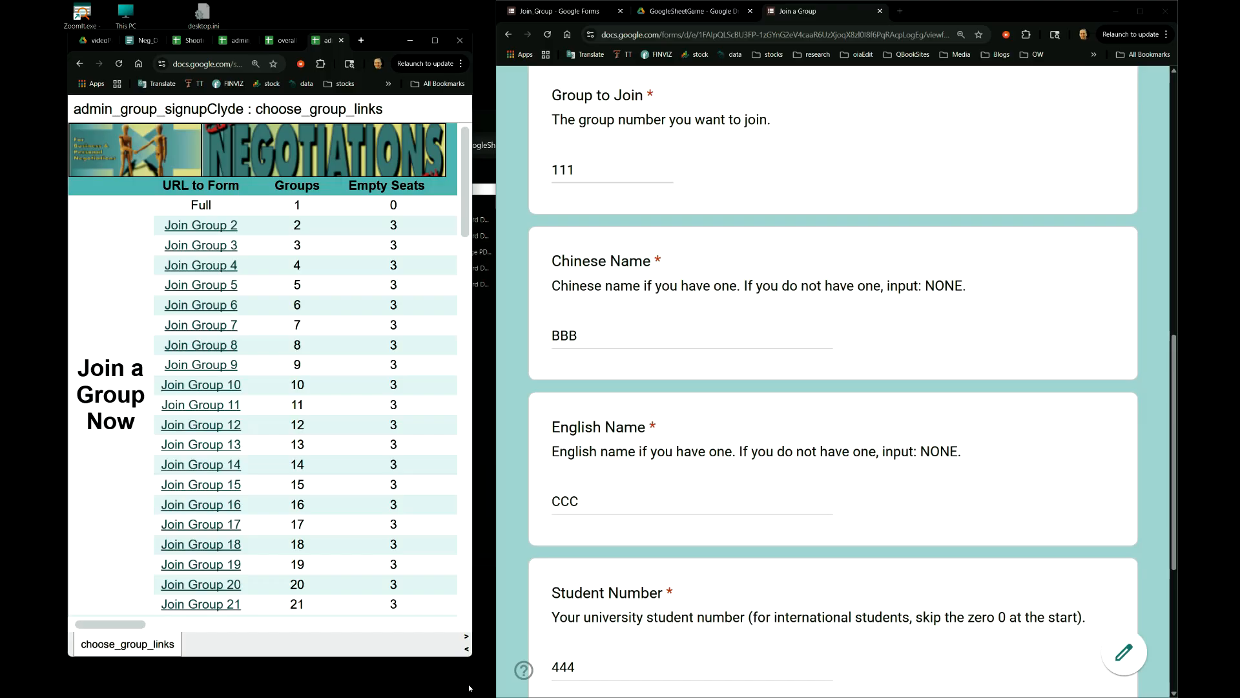
mouse_move(464, 199)
mouse_down()
mouse_move(470, 427)
mouse_move(475, 188)
mouse_up()
drag(478, 211, 1102, 239)
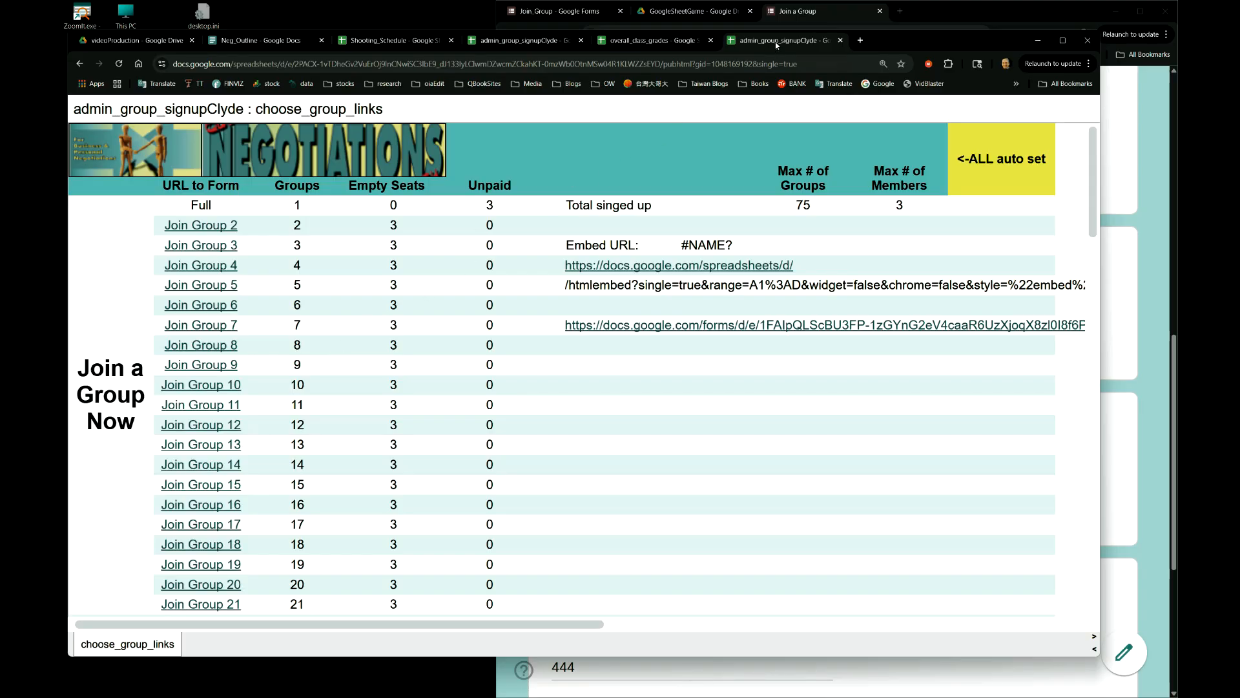
drag(777, 45, 911, 94)
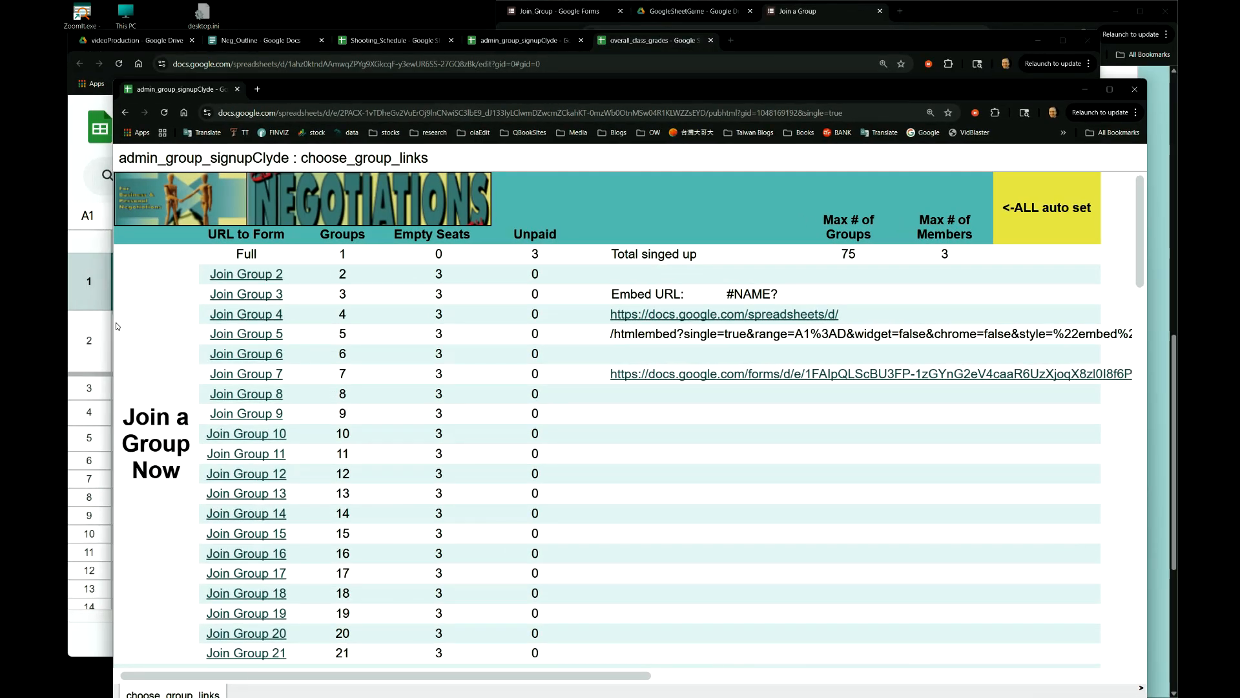
drag(111, 327, 683, 280)
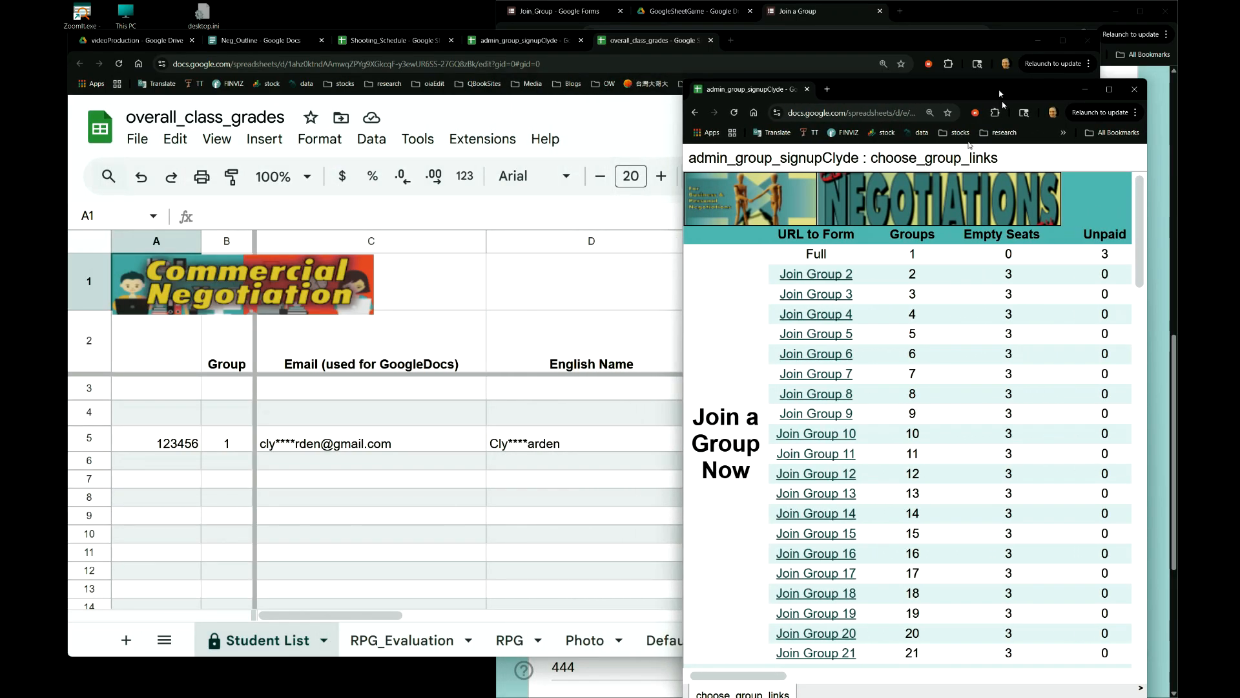
drag(987, 93, 1021, 55)
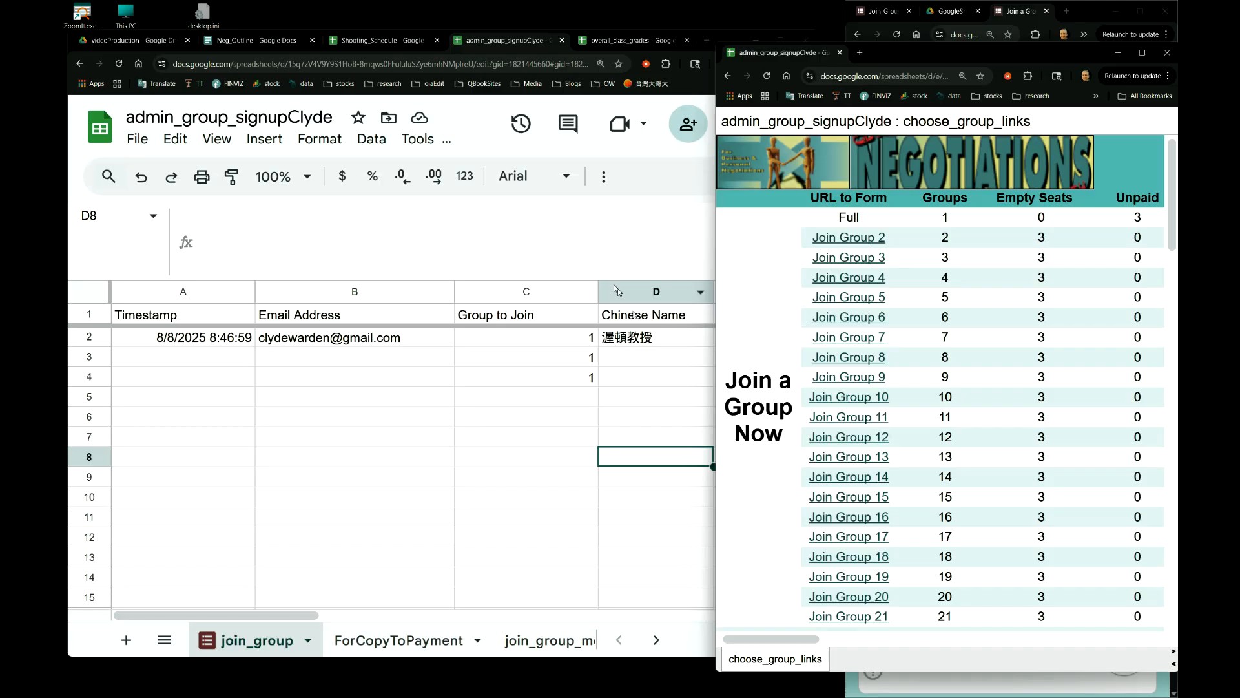
- Delete the extra Group to Join 1s in C4 and C3 of the join_group responses
click(491, 396)
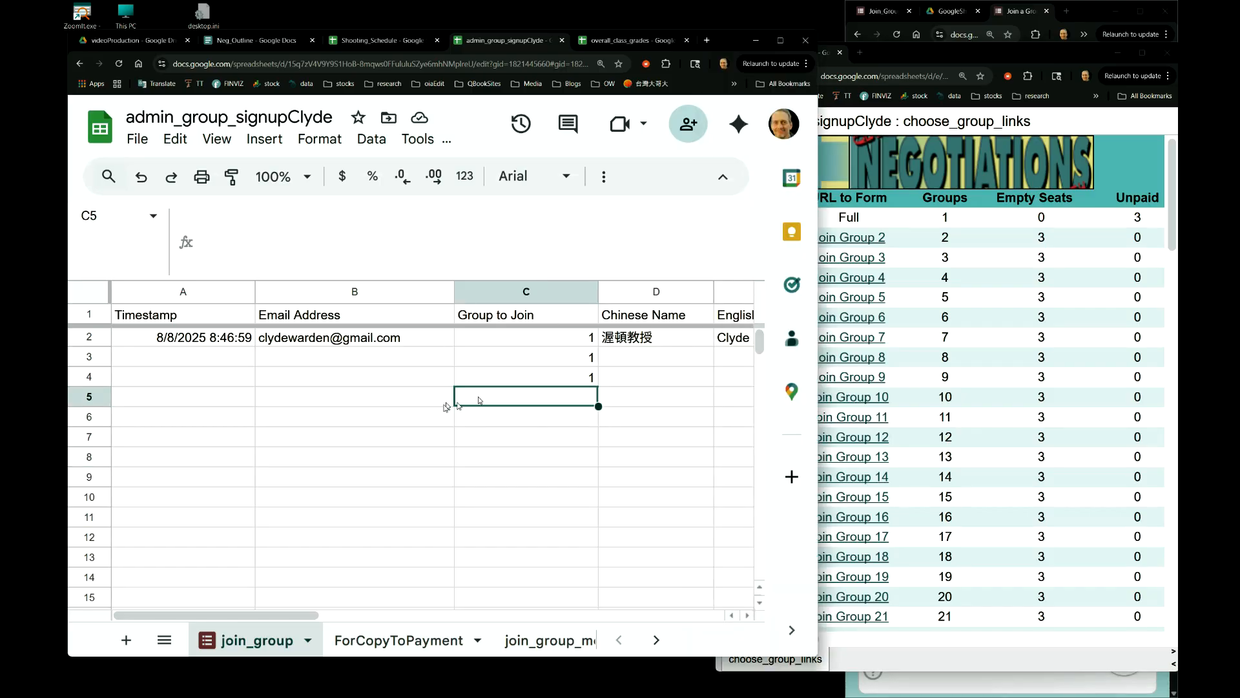
click(541, 363)
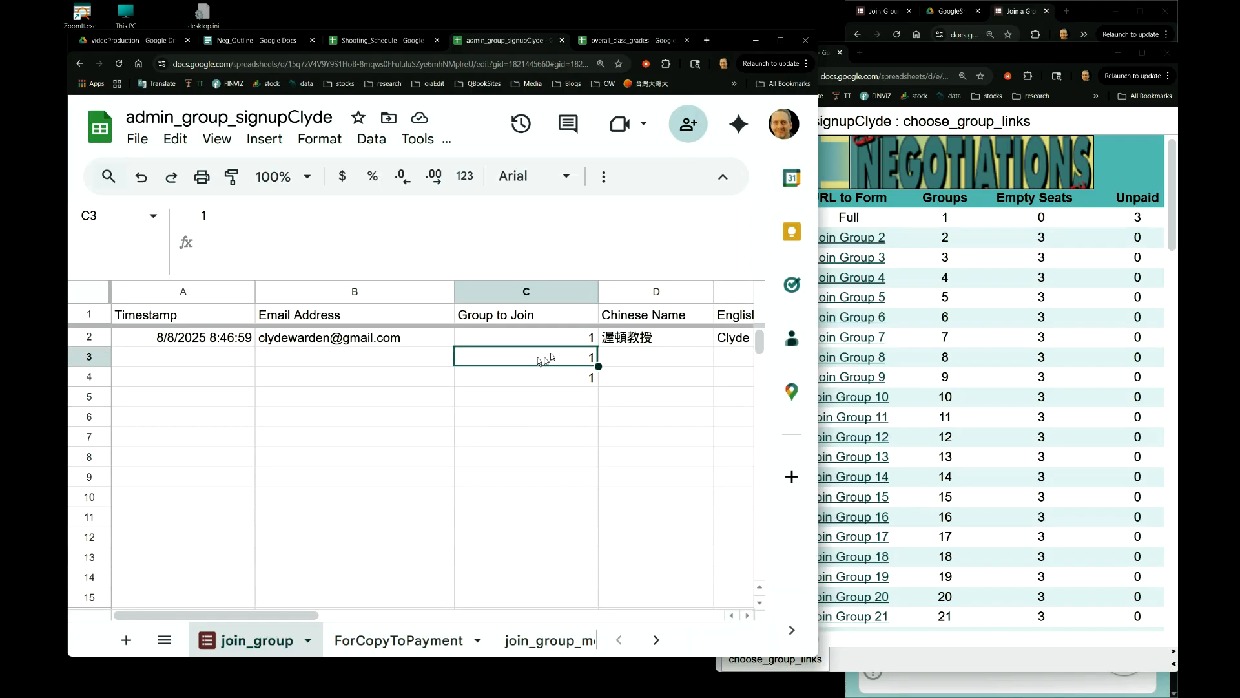
click(563, 343)
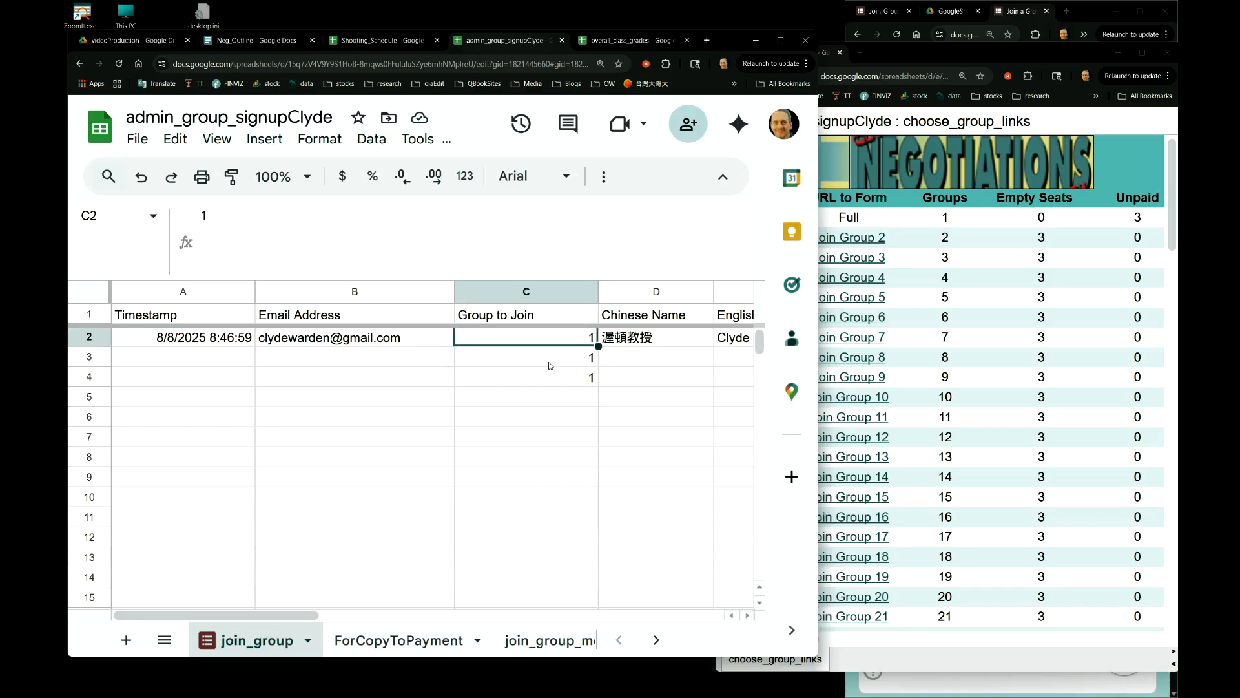
click(549, 365)
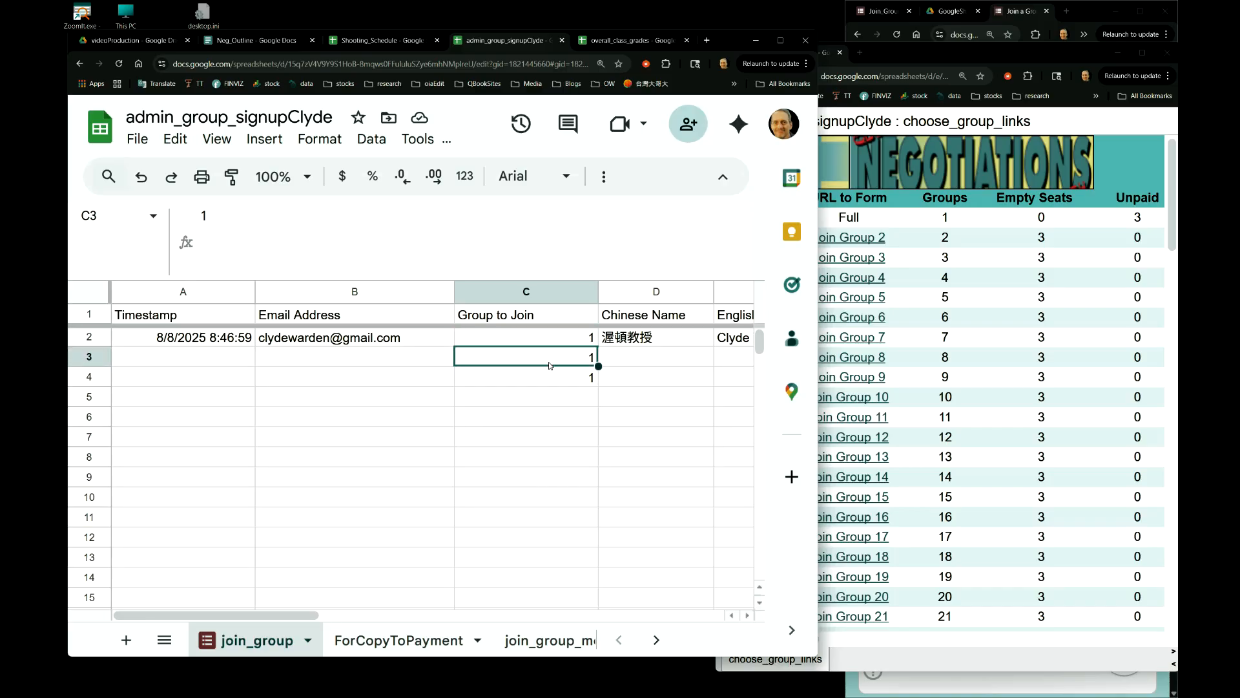
click(532, 383)
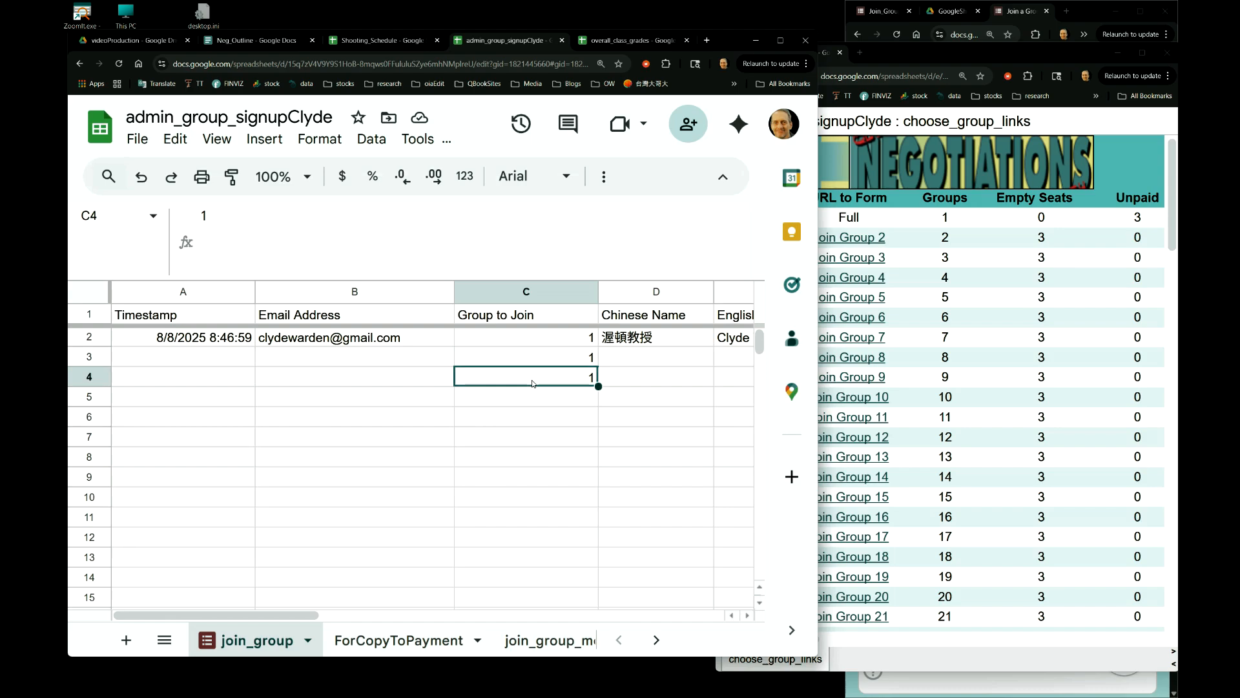
key(Delete)
click(566, 360)
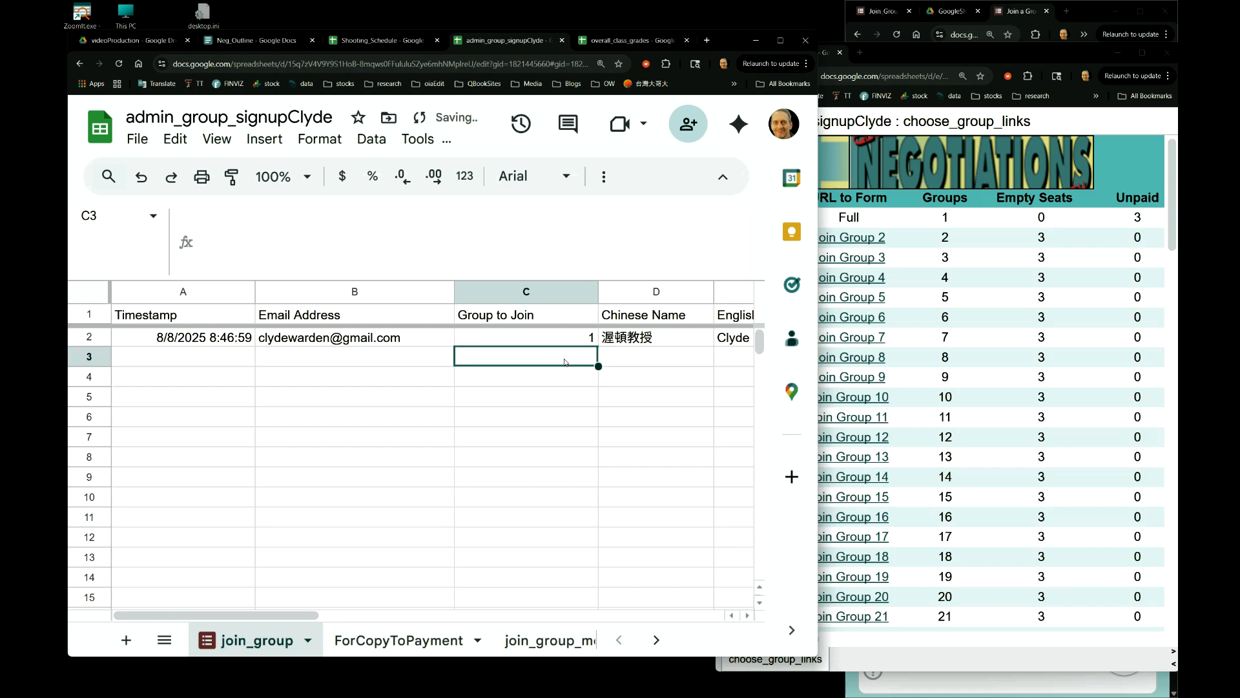
- Confirm rows 3–4 are empty and widen the choose_group_links page window
click(561, 383)
click(572, 355)
click(557, 339)
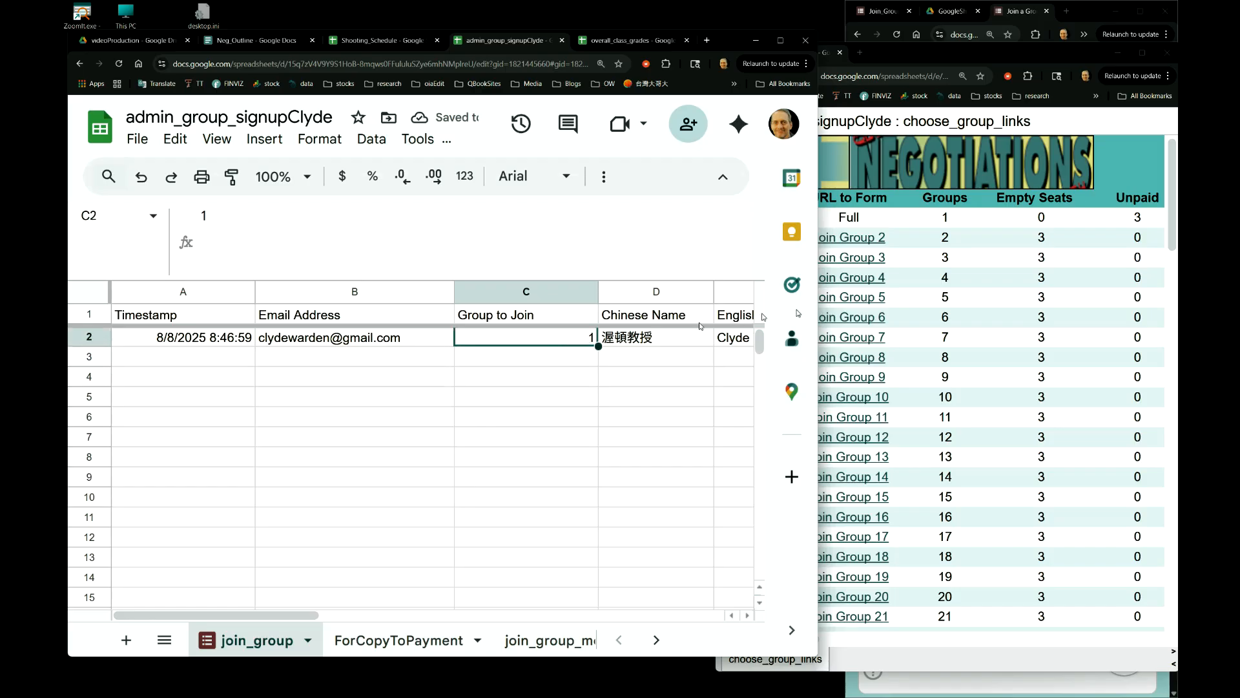
click(963, 280)
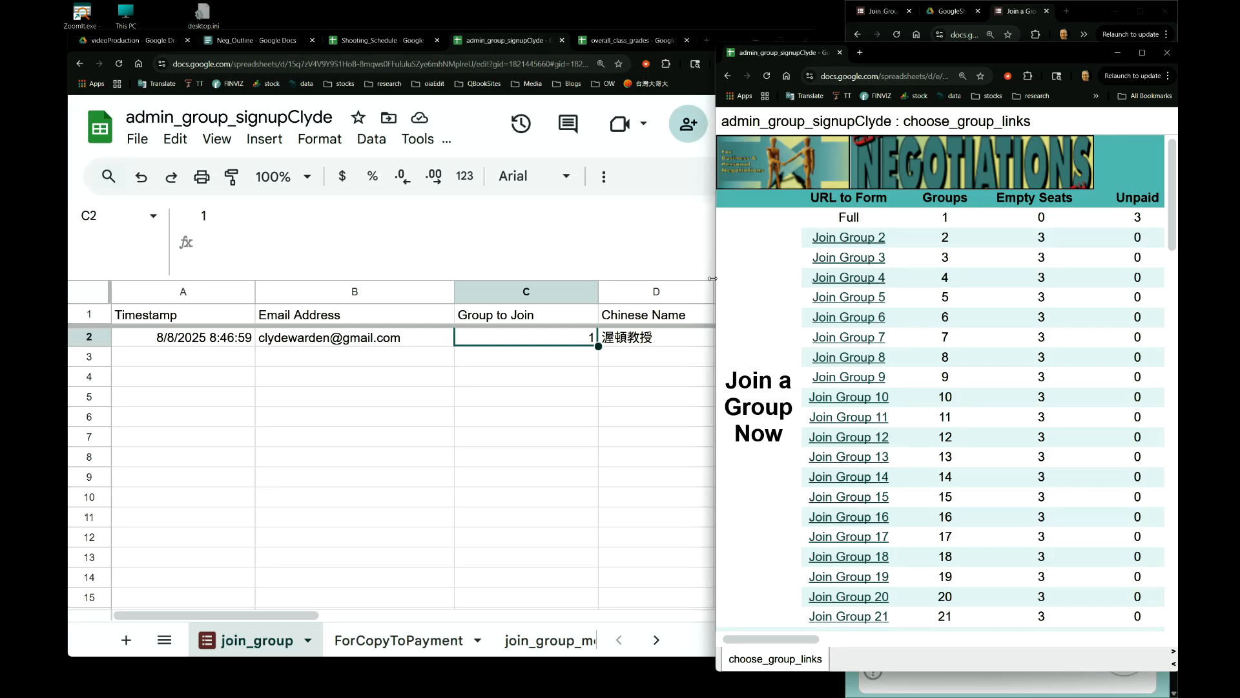
drag(713, 278, 690, 278)
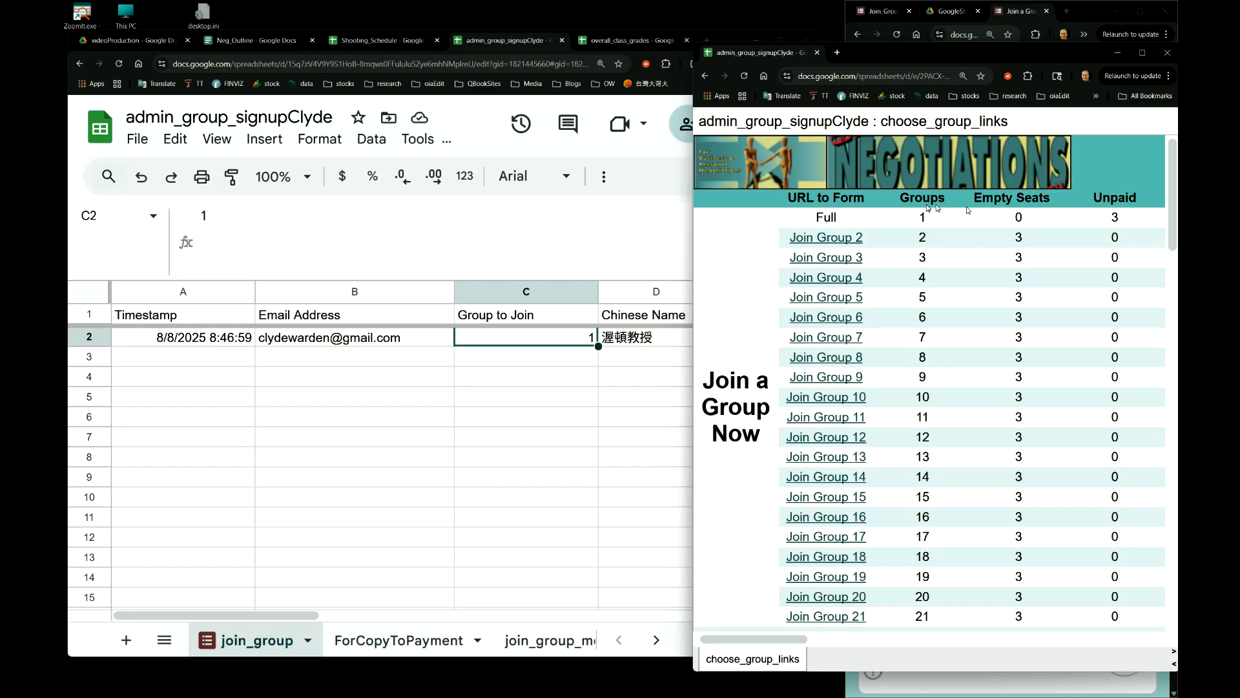
click(744, 75)
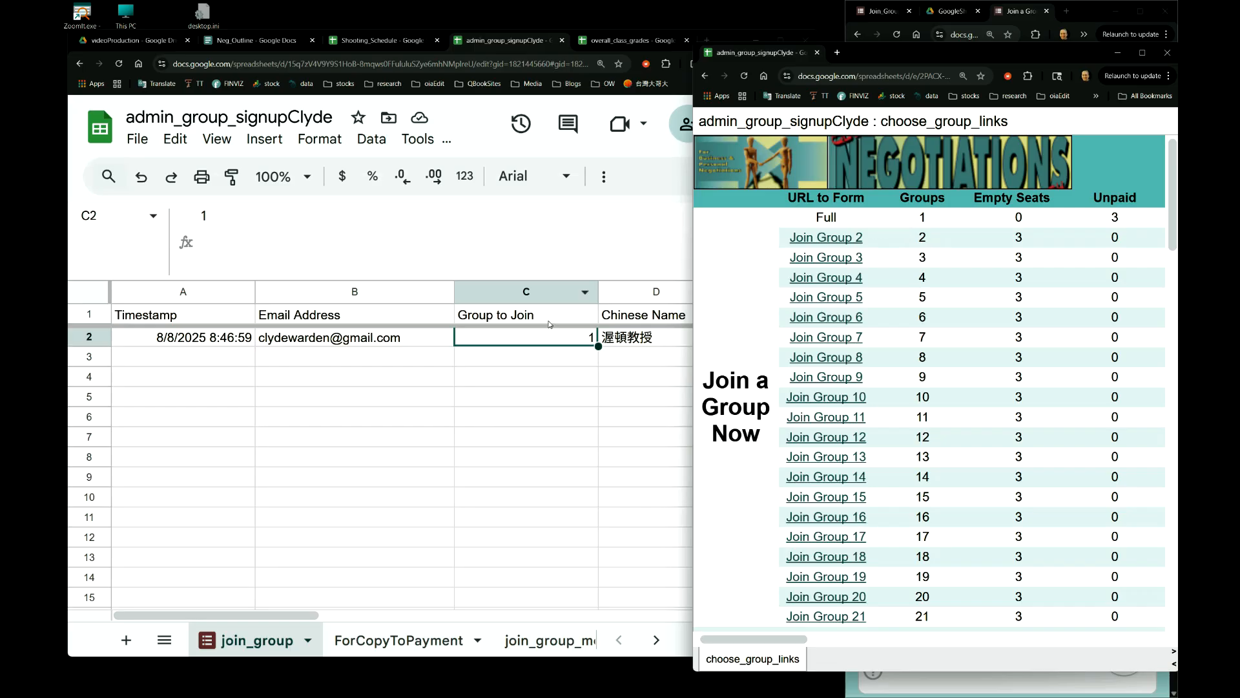
click(528, 397)
click(551, 344)
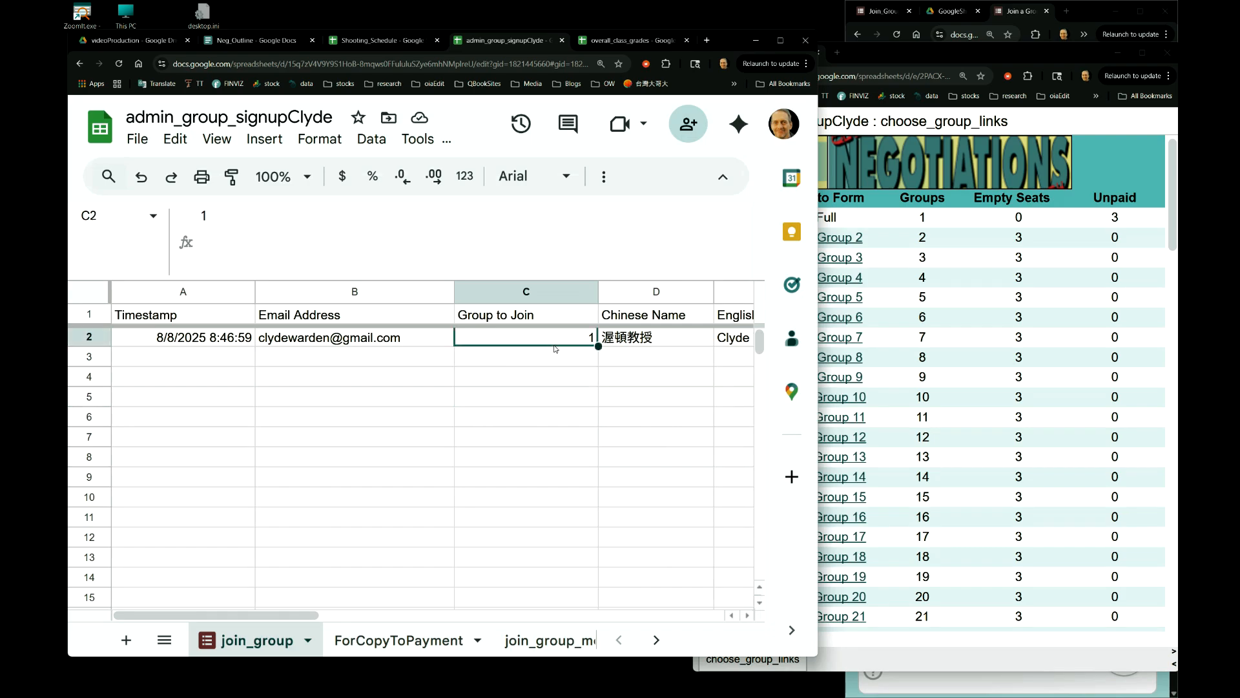
click(950, 227)
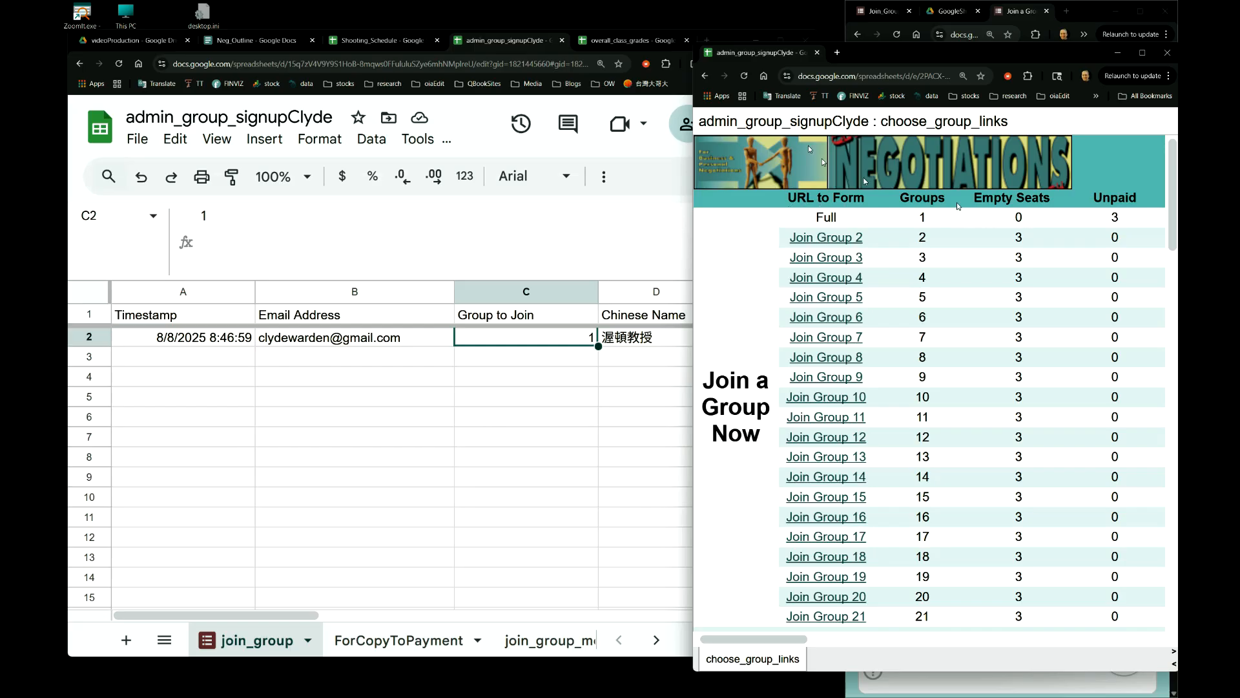
click(746, 82)
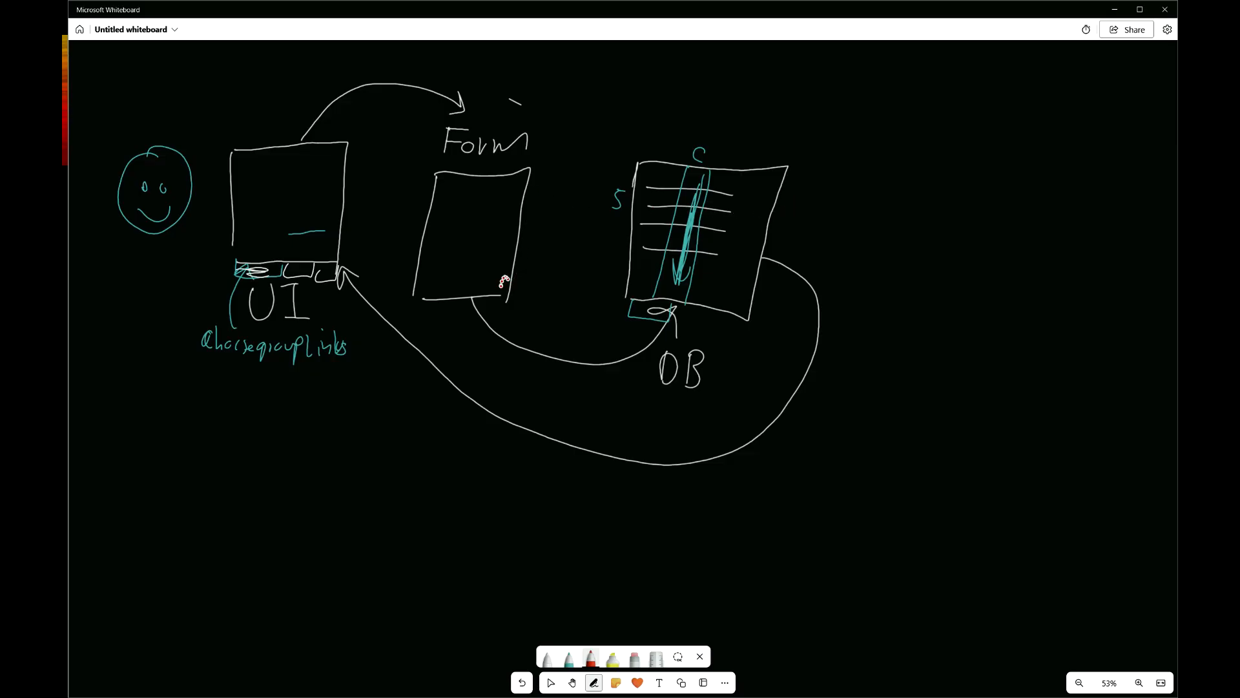
- Draw a red Form-to-DB arrow and write the notes updates, new record and seat-1
mouse_move(495, 319)
mouse_down()
mouse_move(611, 331)
mouse_move(620, 315)
mouse_up()
mouse_move(808, 196)
mouse_down()
mouse_move(827, 194)
mouse_move(832, 222)
mouse_move(866, 183)
mouse_move(916, 208)
mouse_up()
drag(929, 188, 922, 215)
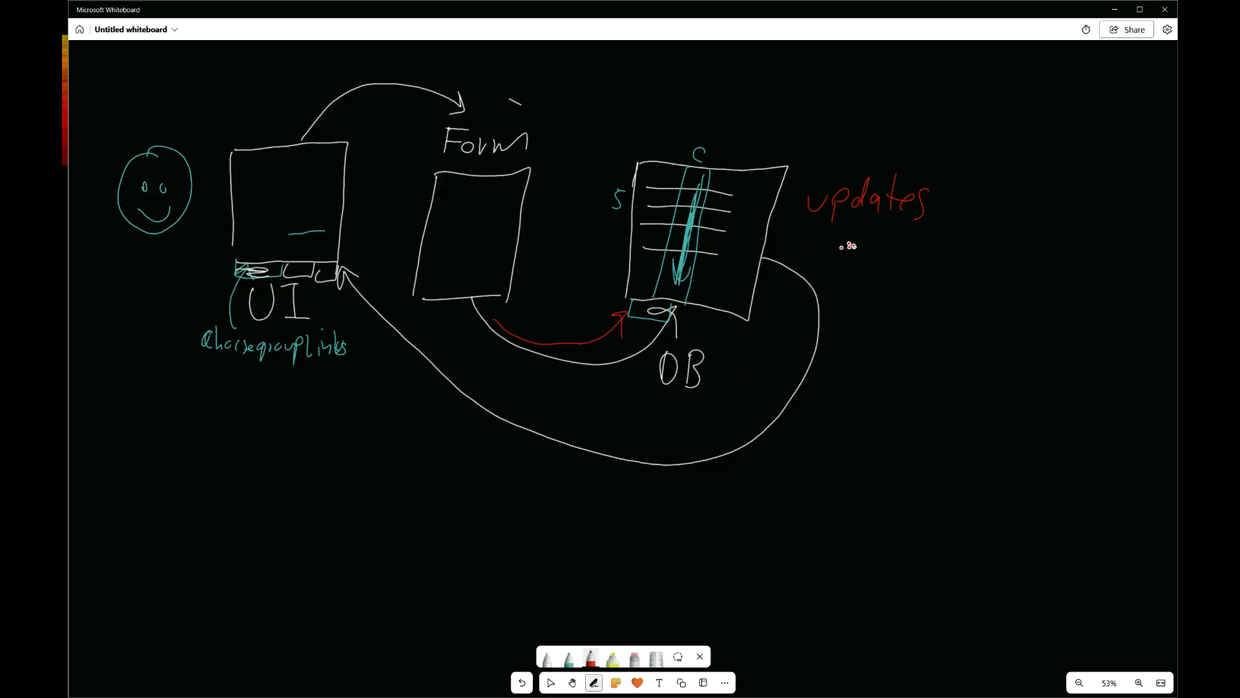
mouse_move(833, 244)
mouse_down()
mouse_move(832, 258)
mouse_move(849, 264)
mouse_up()
mouse_move(858, 256)
mouse_down()
mouse_move(903, 249)
mouse_move(989, 276)
mouse_up()
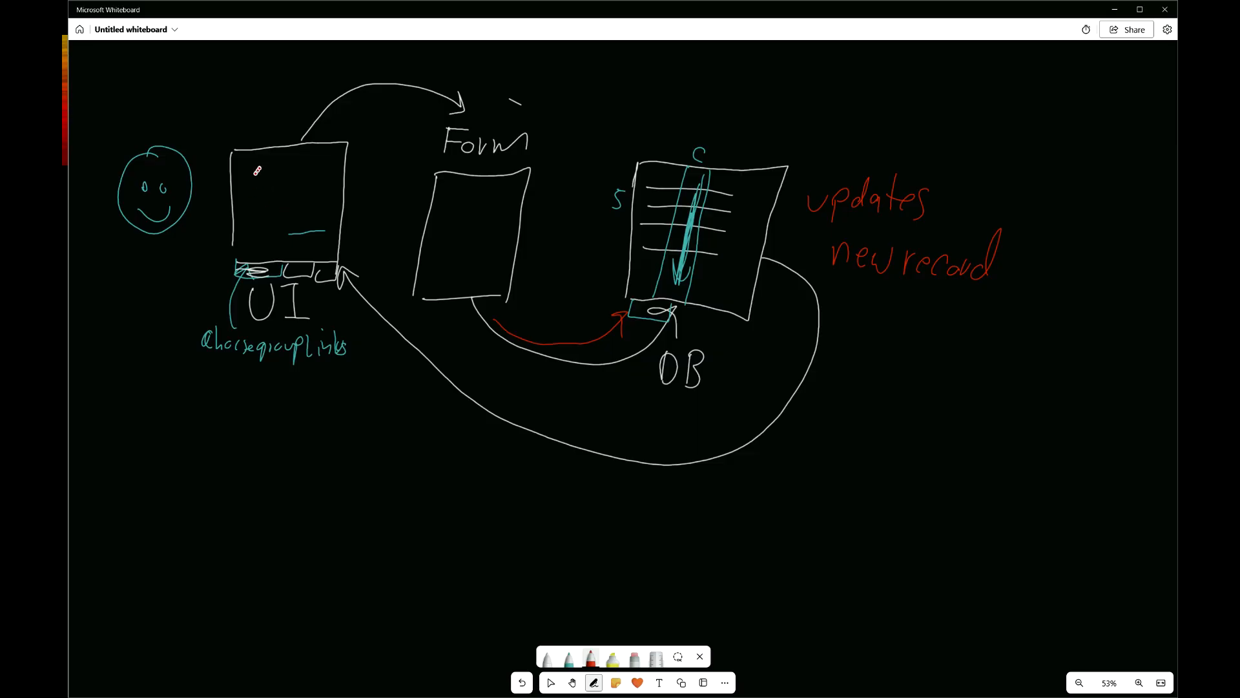
mouse_move(260, 178)
mouse_down()
mouse_move(316, 162)
mouse_move(322, 187)
mouse_up()
- Write Time under the return curve, then write and lasso-delete 'UI HTML'
mouse_move(535, 455)
mouse_down()
mouse_move(544, 486)
mouse_move(556, 467)
mouse_move(599, 490)
mouse_up()
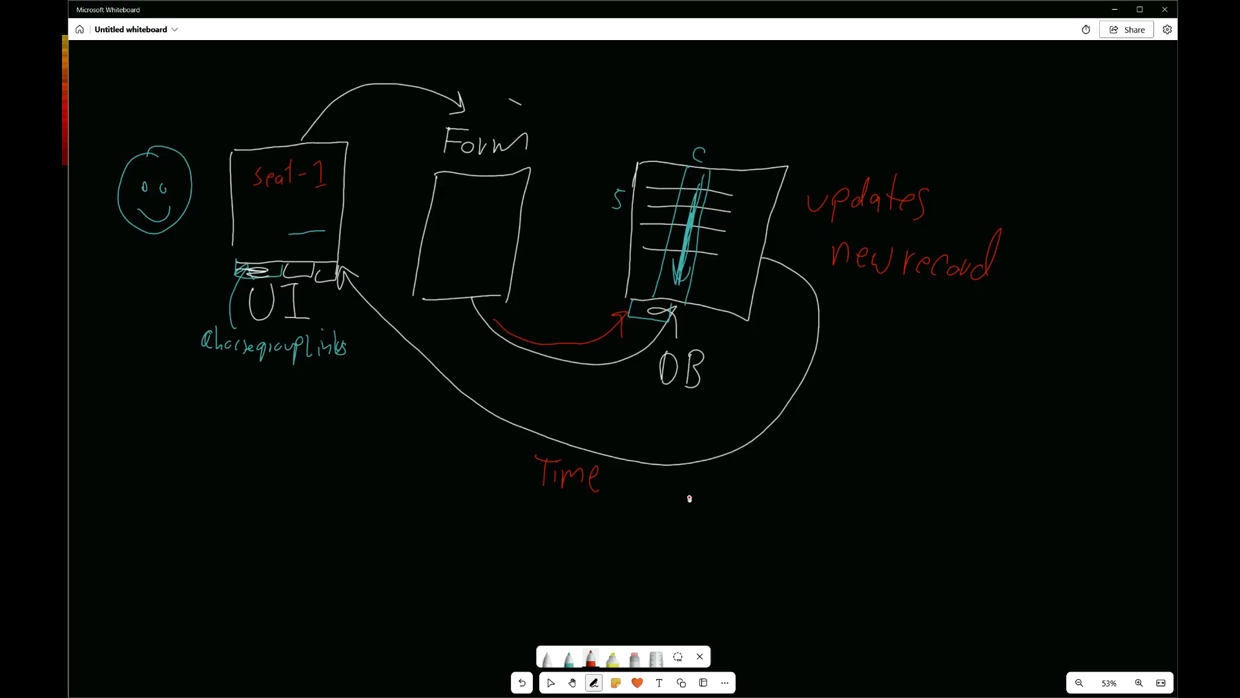
drag(682, 489, 680, 513)
mouse_move(679, 502)
mouse_down()
mouse_move(697, 501)
mouse_move(693, 515)
mouse_move(719, 489)
mouse_move(707, 513)
mouse_move(731, 498)
mouse_move(737, 513)
mouse_up()
drag(749, 489, 759, 515)
mouse_move(638, 495)
mouse_down()
mouse_move(639, 507)
mouse_move(656, 494)
mouse_move(660, 518)
mouse_up()
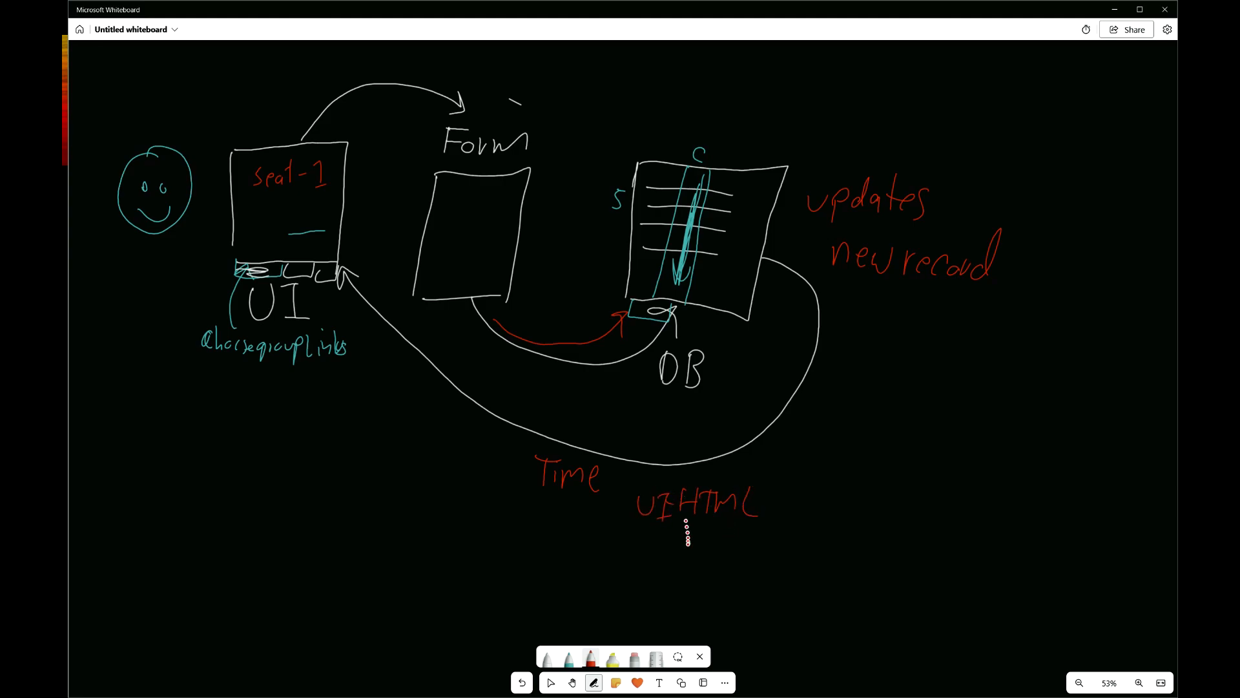
click(678, 657)
mouse_move(652, 477)
mouse_down()
mouse_move(748, 506)
mouse_move(764, 486)
mouse_up()
key(Delete)
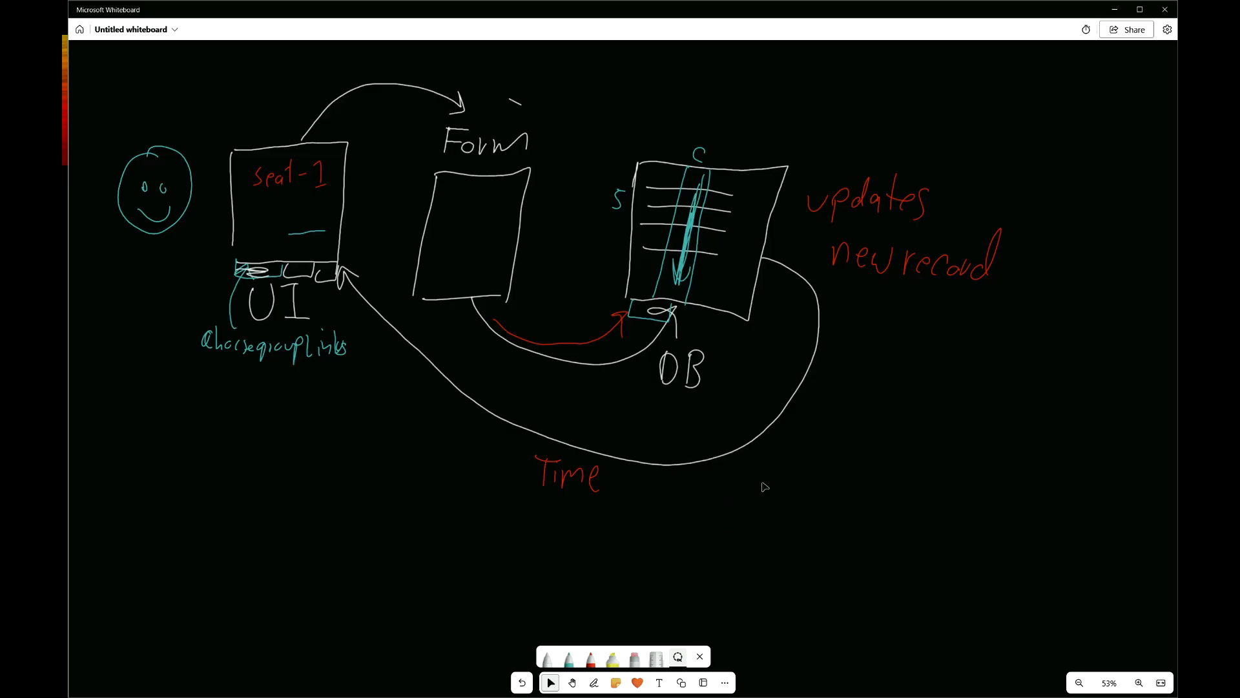
key(super+ctrl+Right)
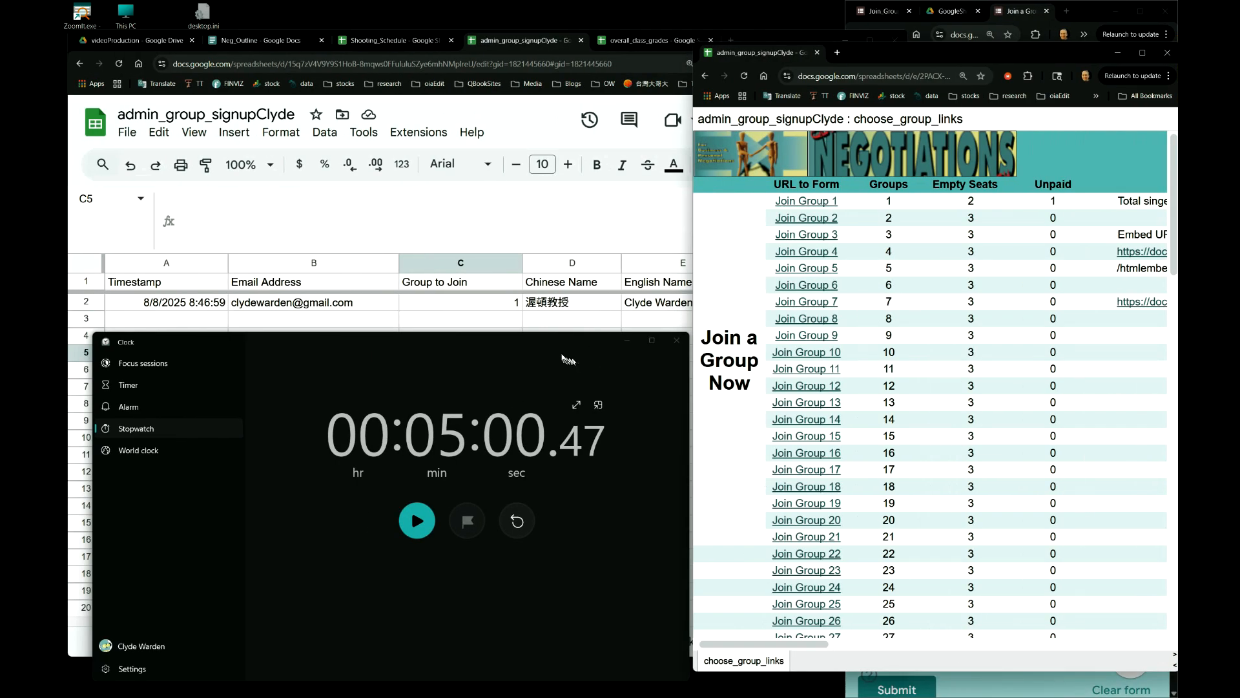
- Position the Clock window and reset the stopwatch from 5:00 to 00:00:00.00
drag(549, 340, 549, 352)
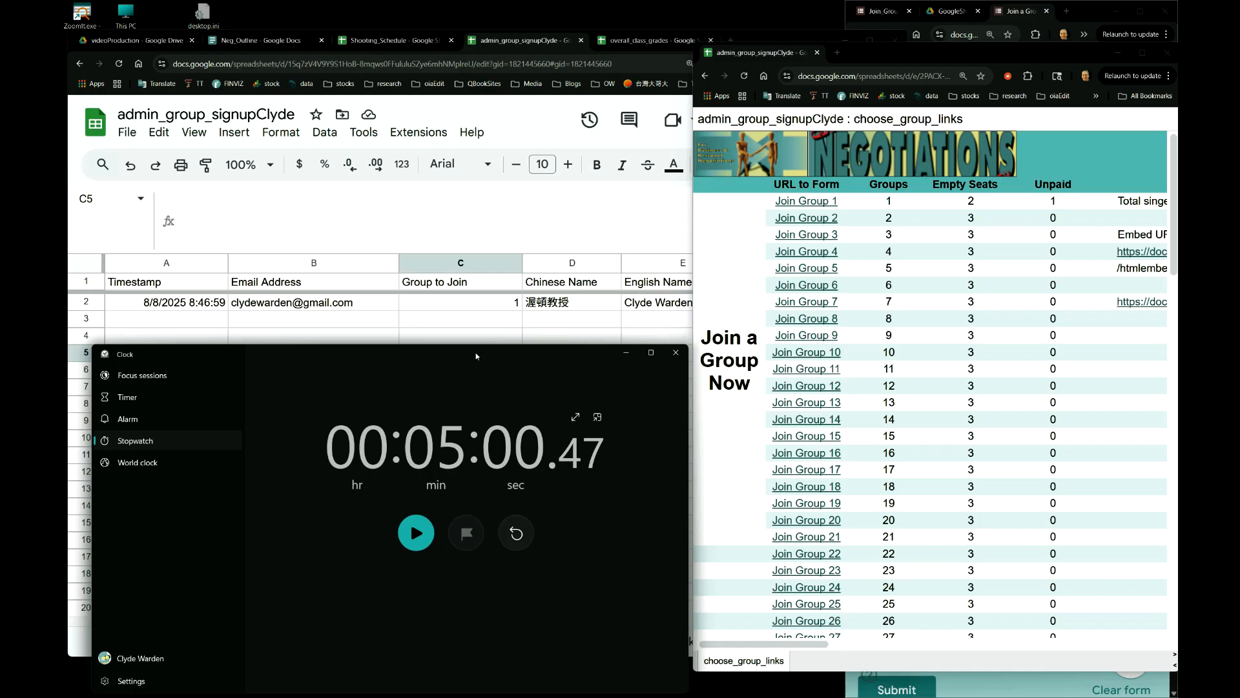
mouse_move(478, 354)
mouse_down()
mouse_move(467, 358)
mouse_move(482, 356)
mouse_up()
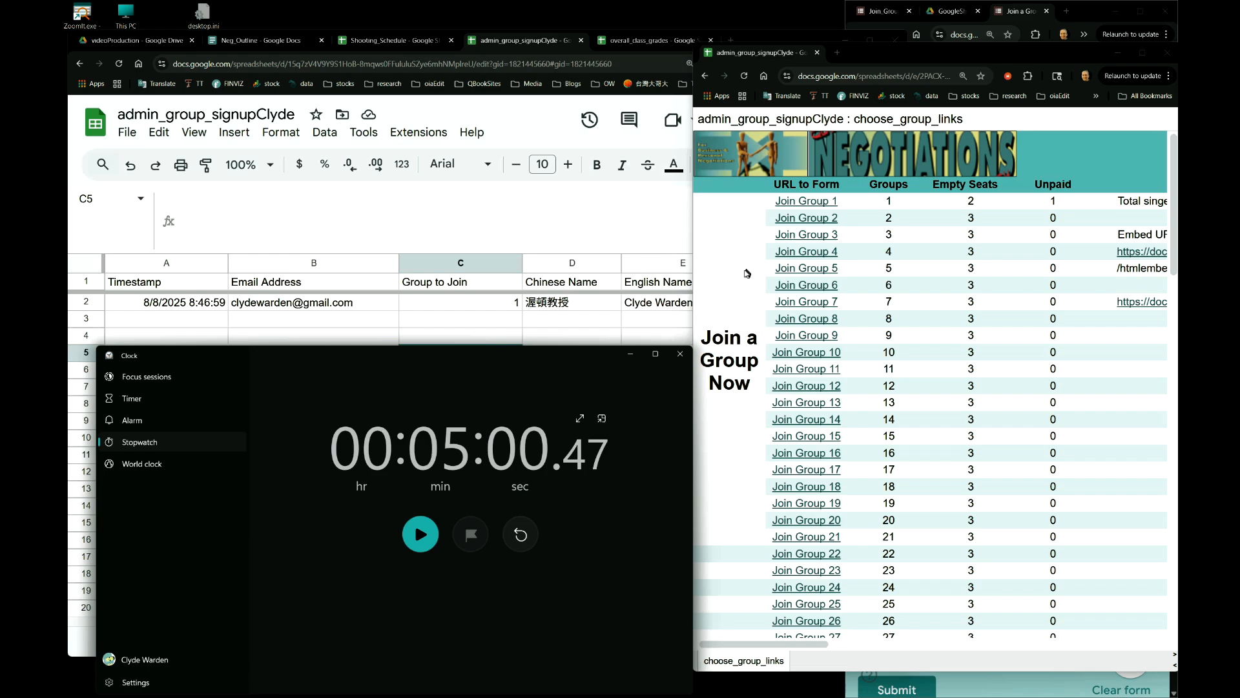
drag(510, 356, 538, 364)
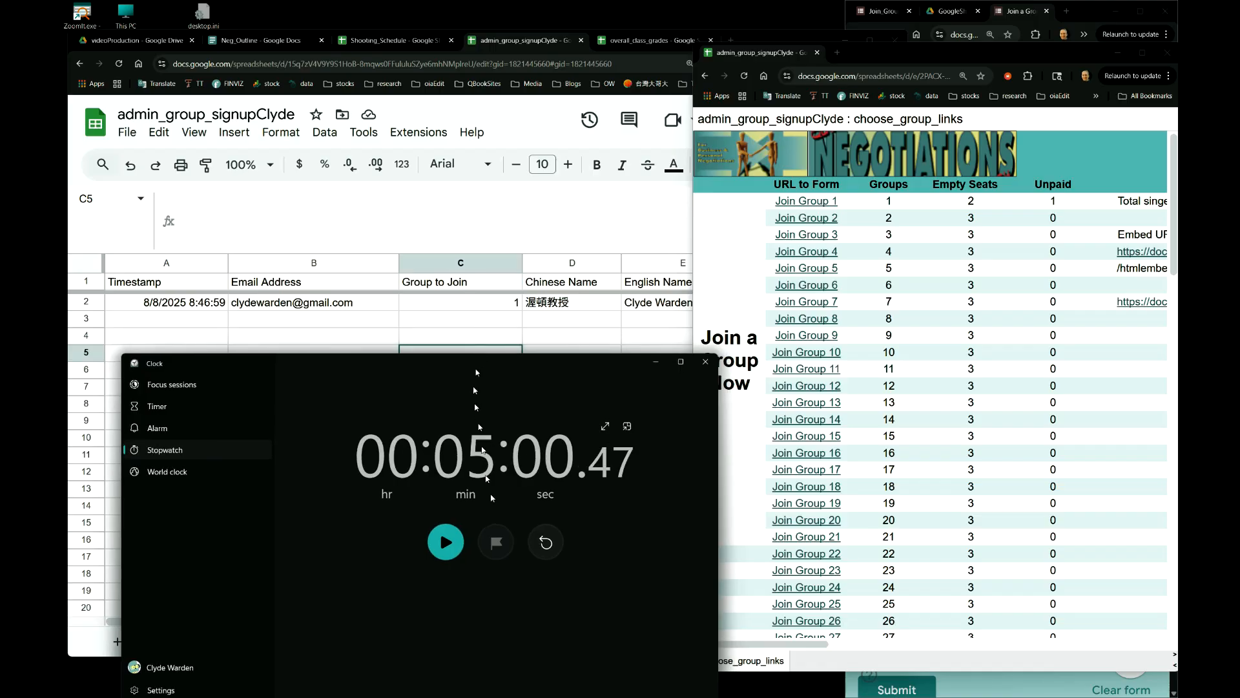
click(545, 542)
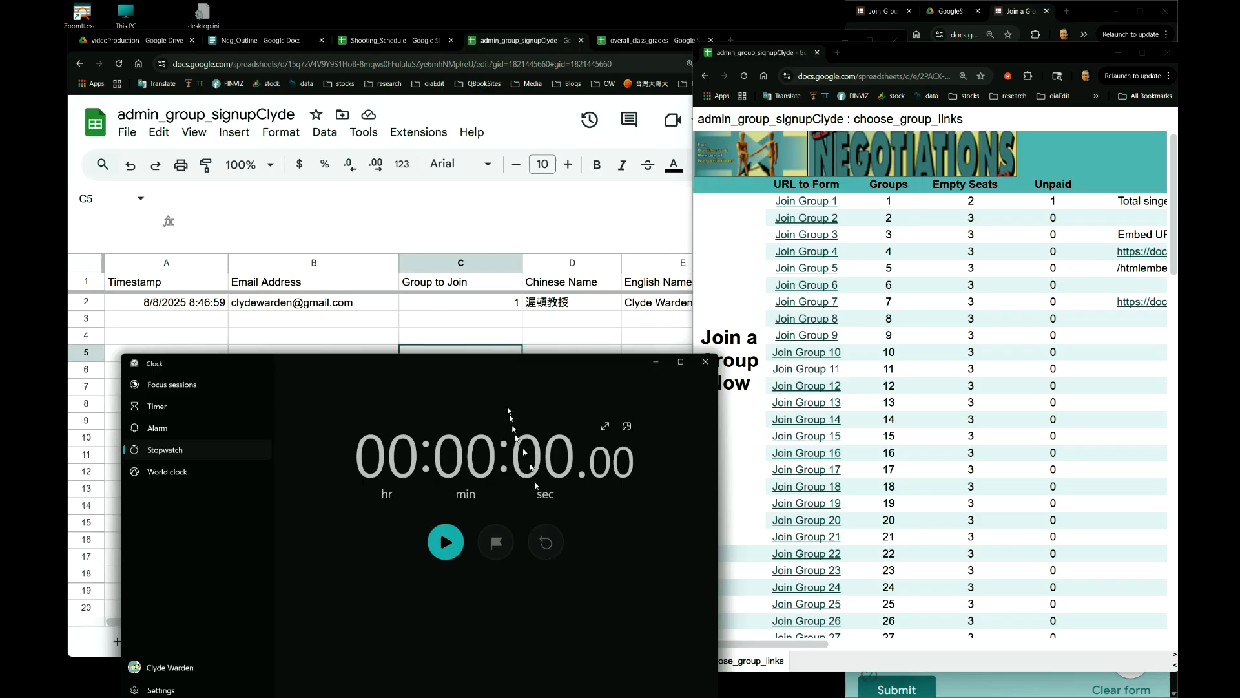
- Reload the published choose_group_links page, then enter 1 in C3 of join_group
click(740, 231)
click(745, 77)
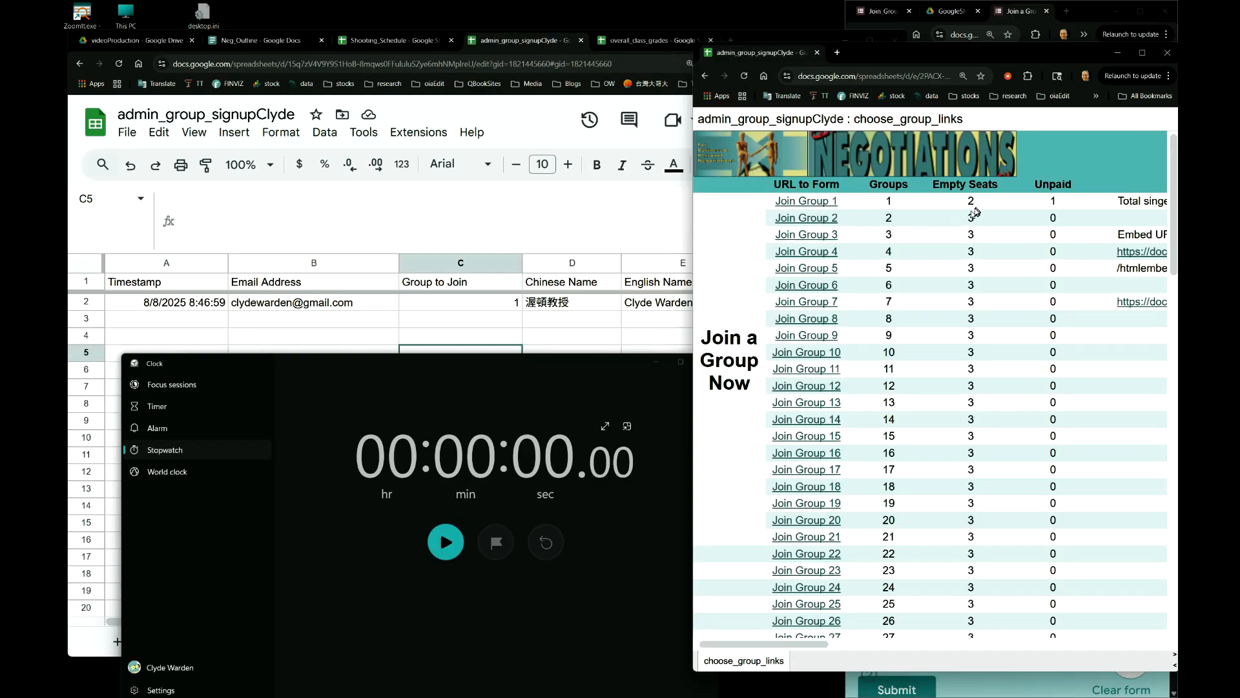
click(489, 306)
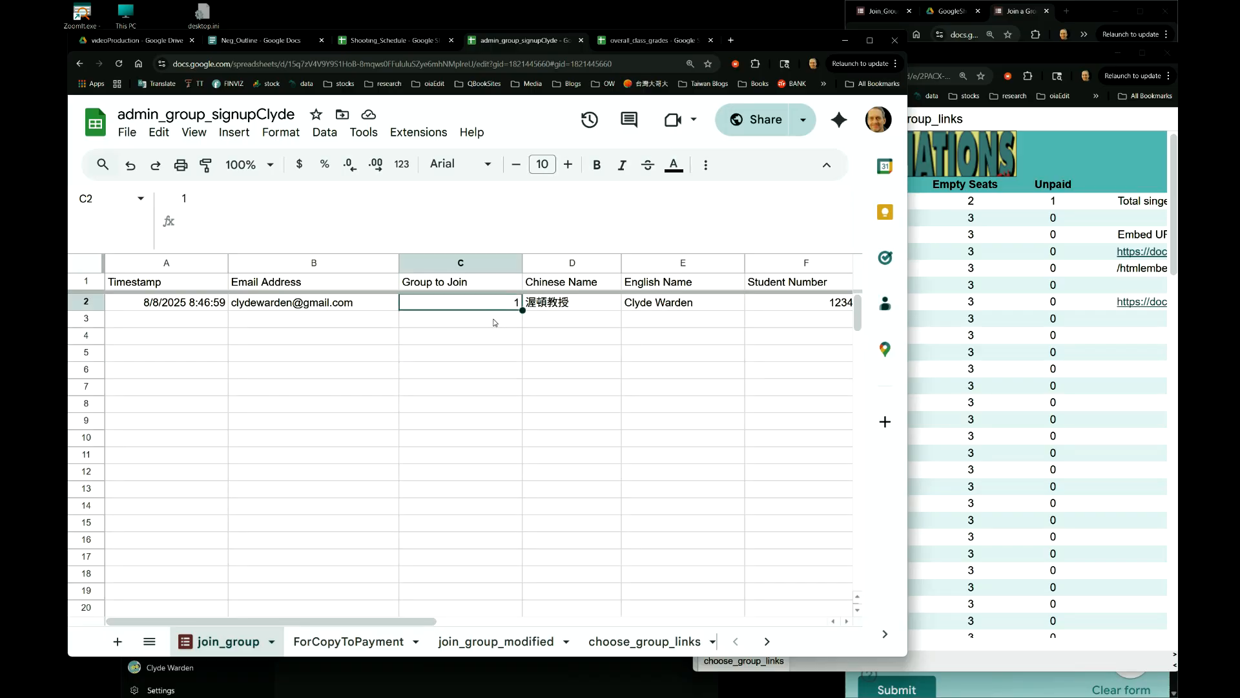
click(494, 320)
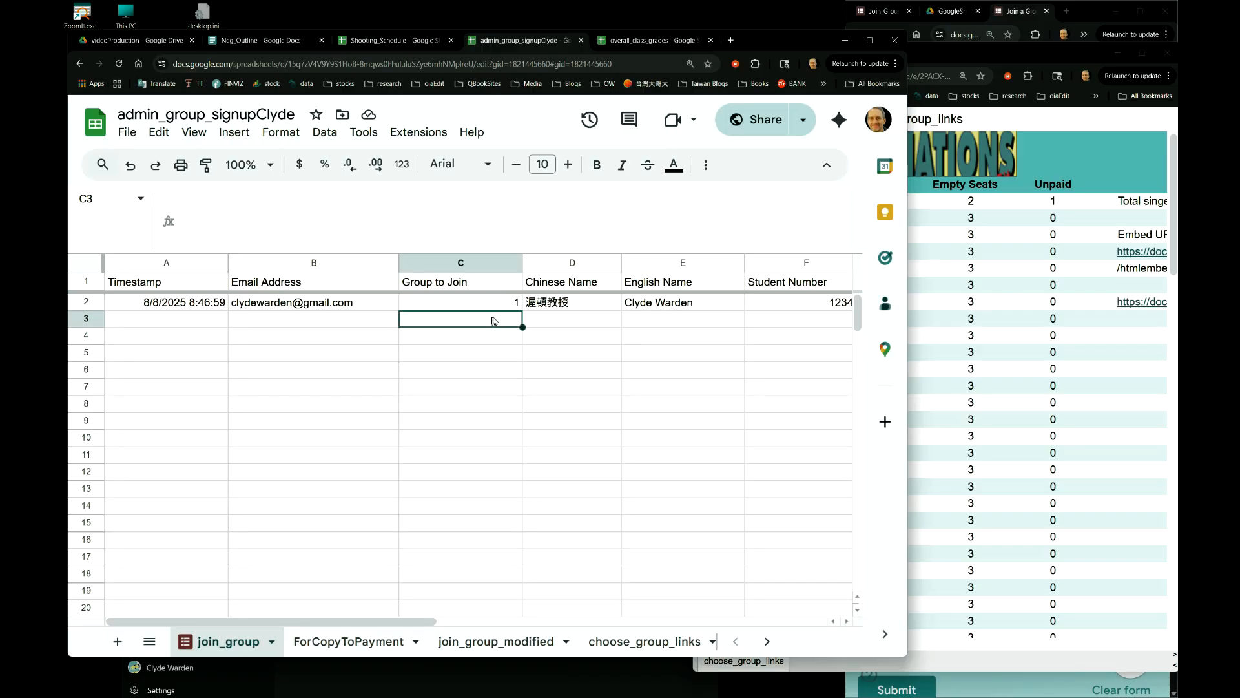
text(1)
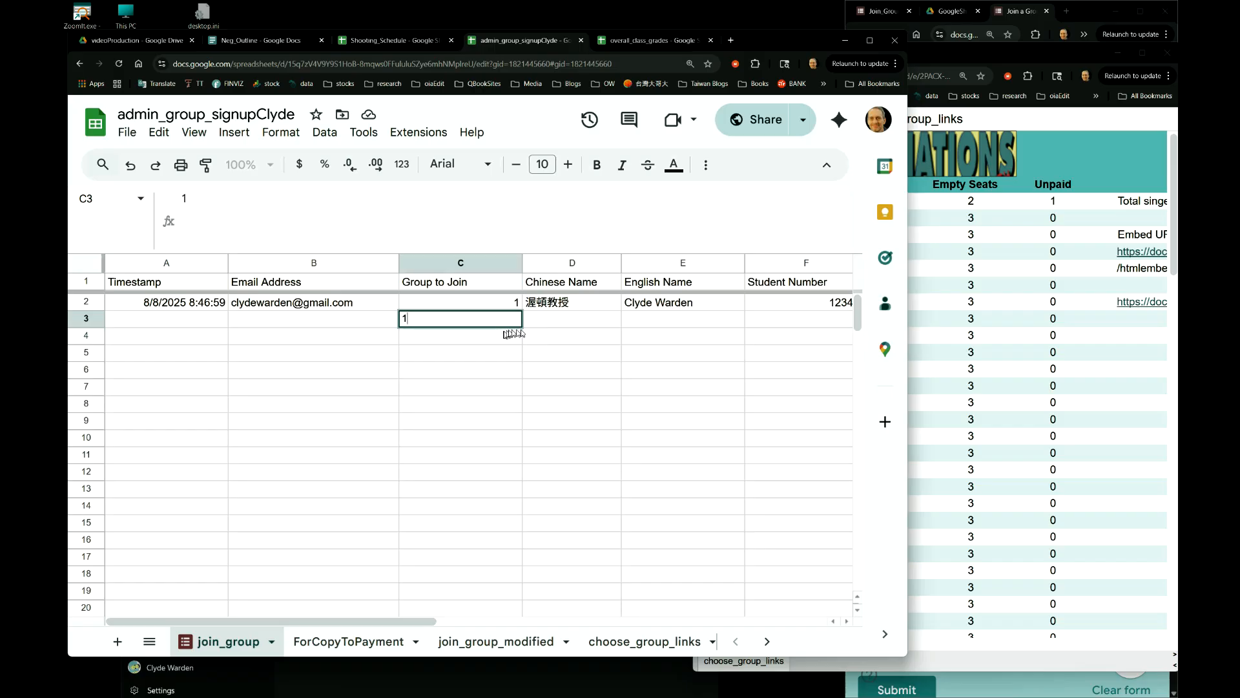
key(Return)
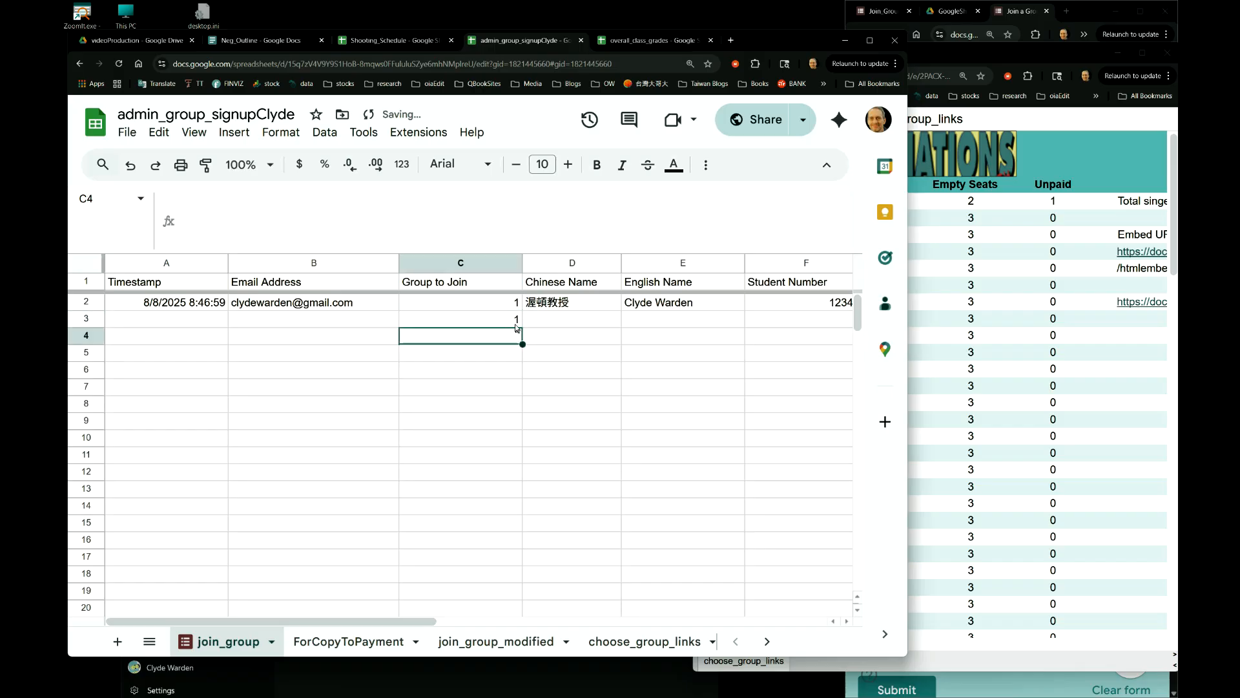
- Time the published page with the stopwatch until its seat count updates, then pause
click(544, 685)
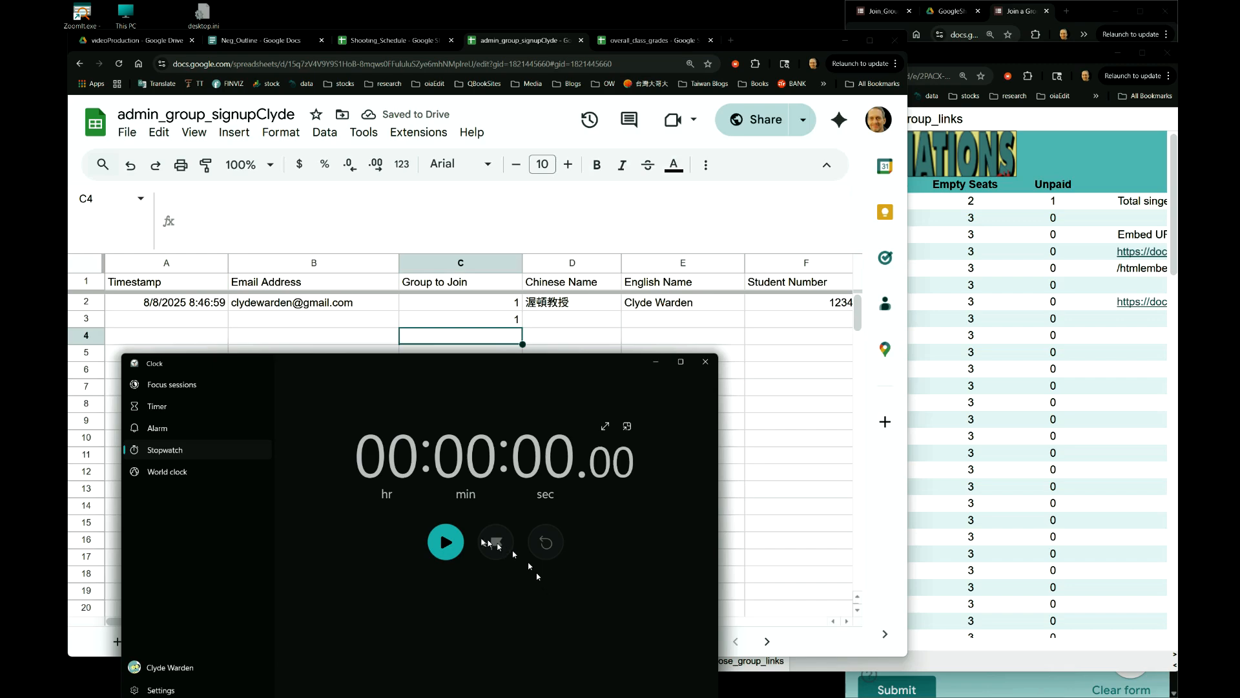
click(446, 542)
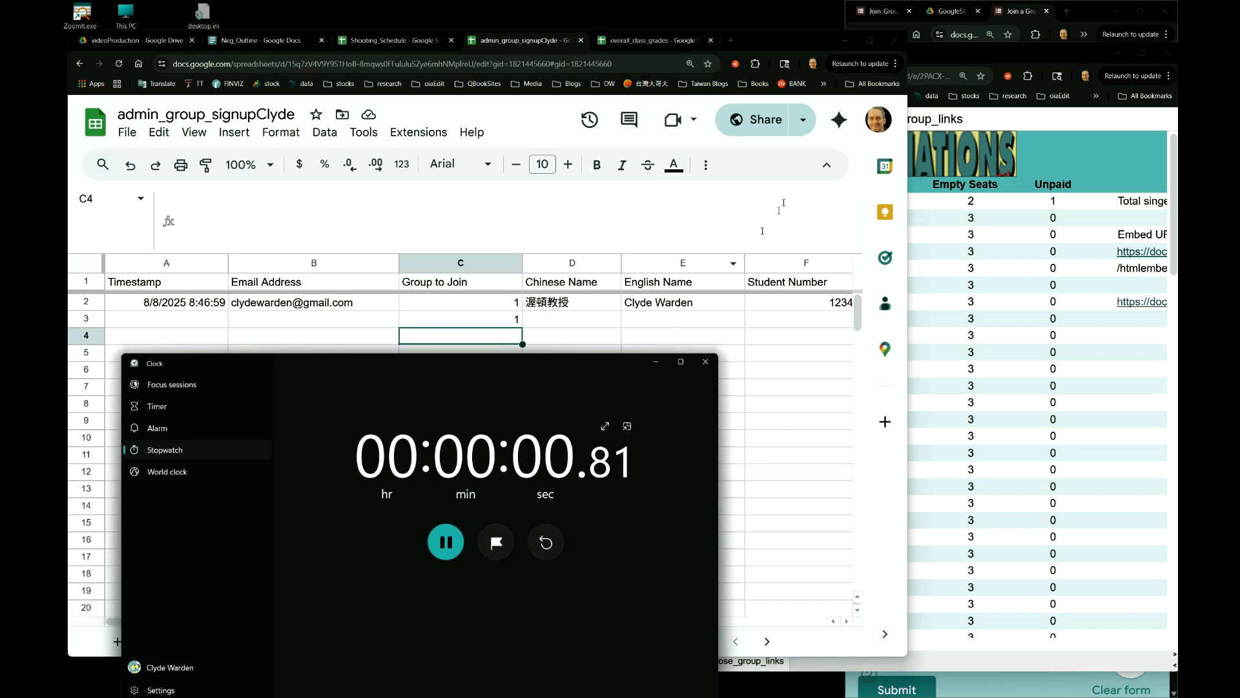
click(1024, 120)
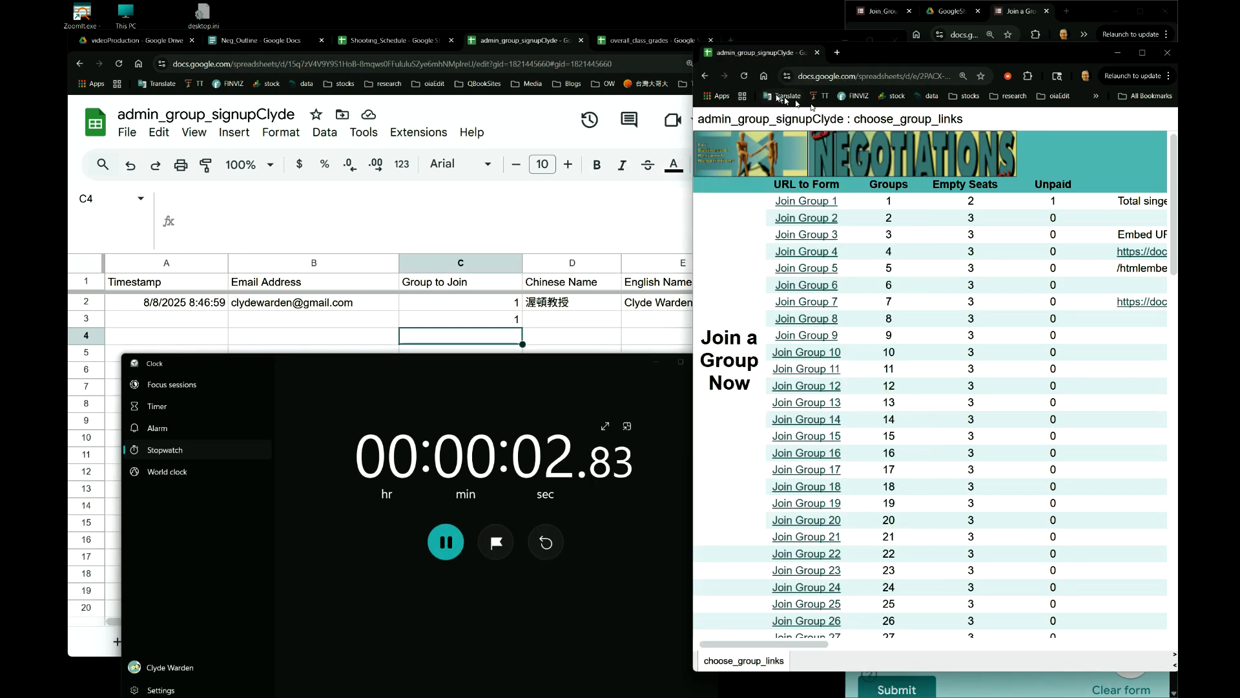
click(744, 77)
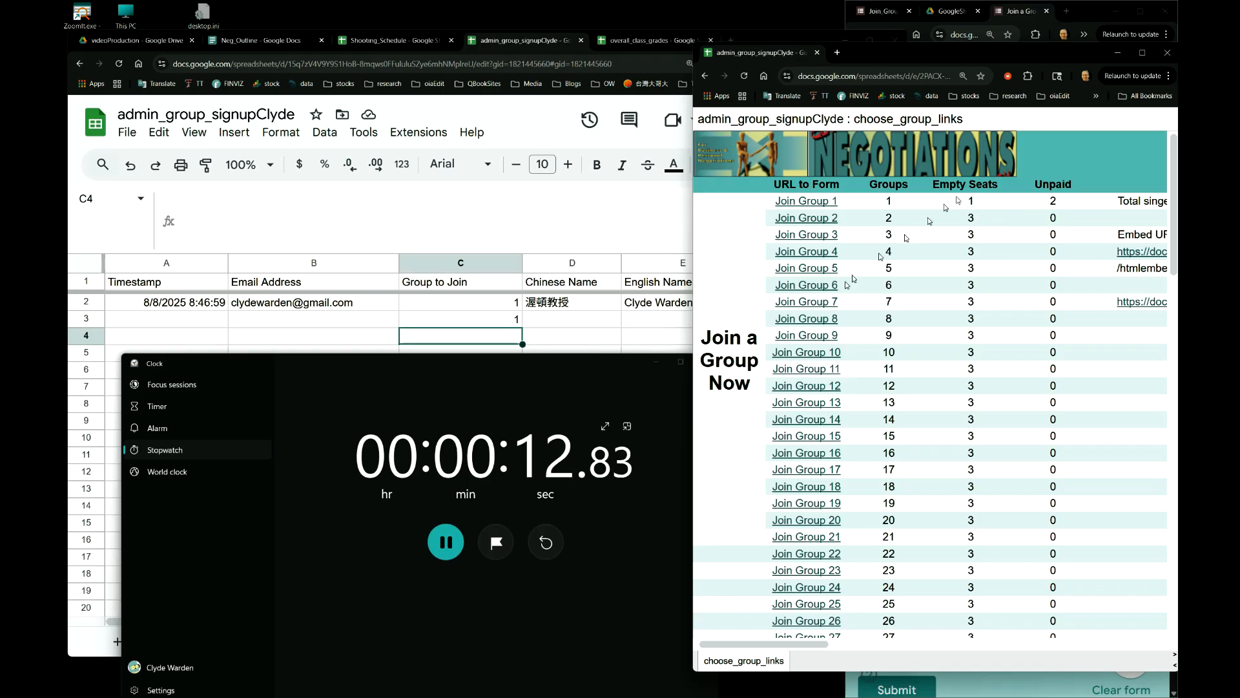
click(462, 543)
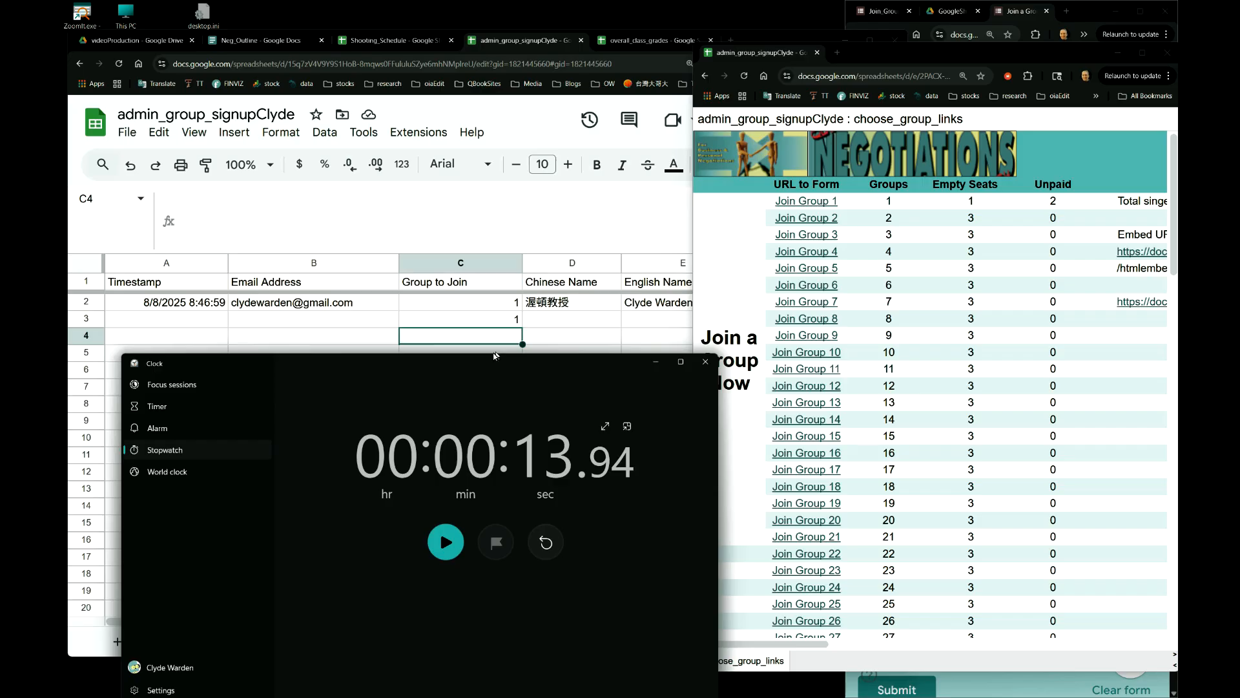
- Enter 1 in C4 and keep timing until Group 1 shows Full, stopping at about 21 seconds
click(501, 339)
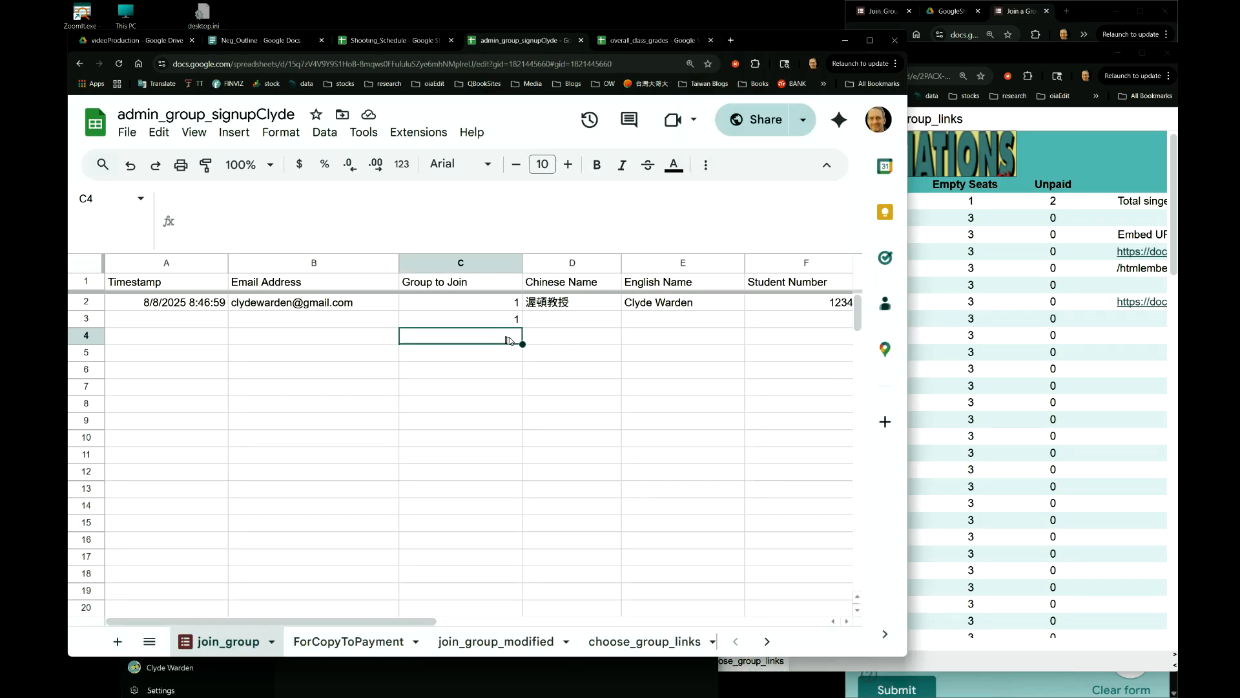
text(1)
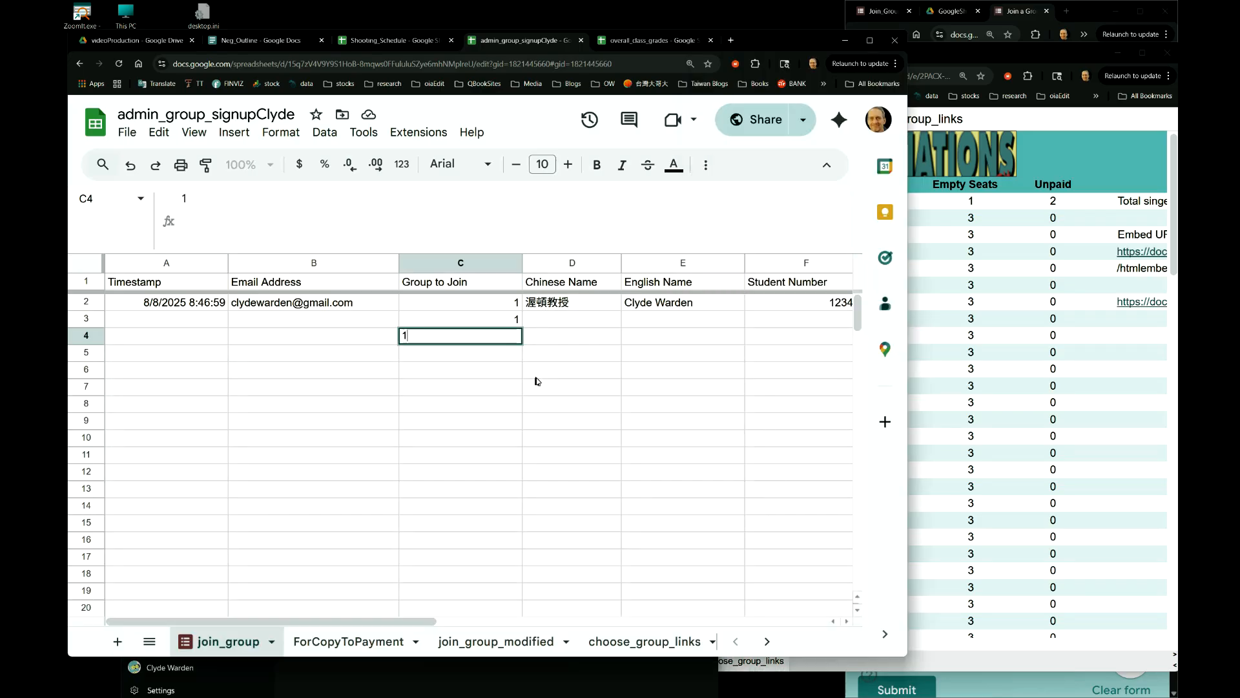
key(Return)
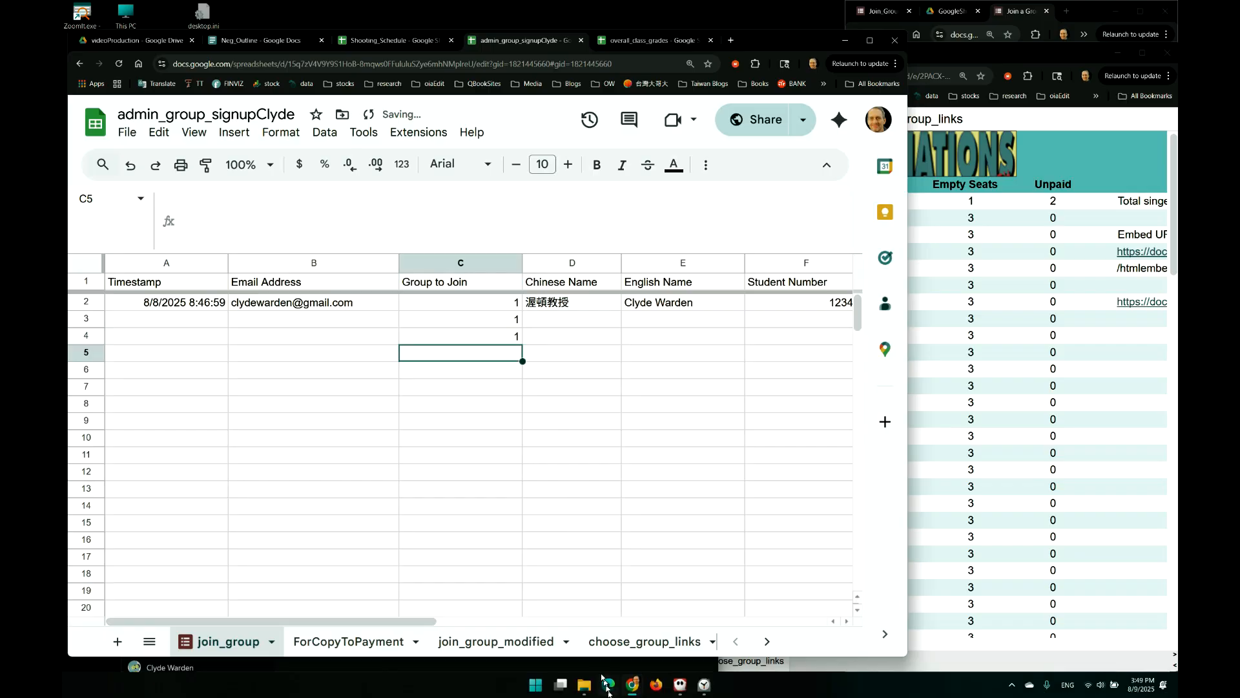
click(605, 686)
click(445, 542)
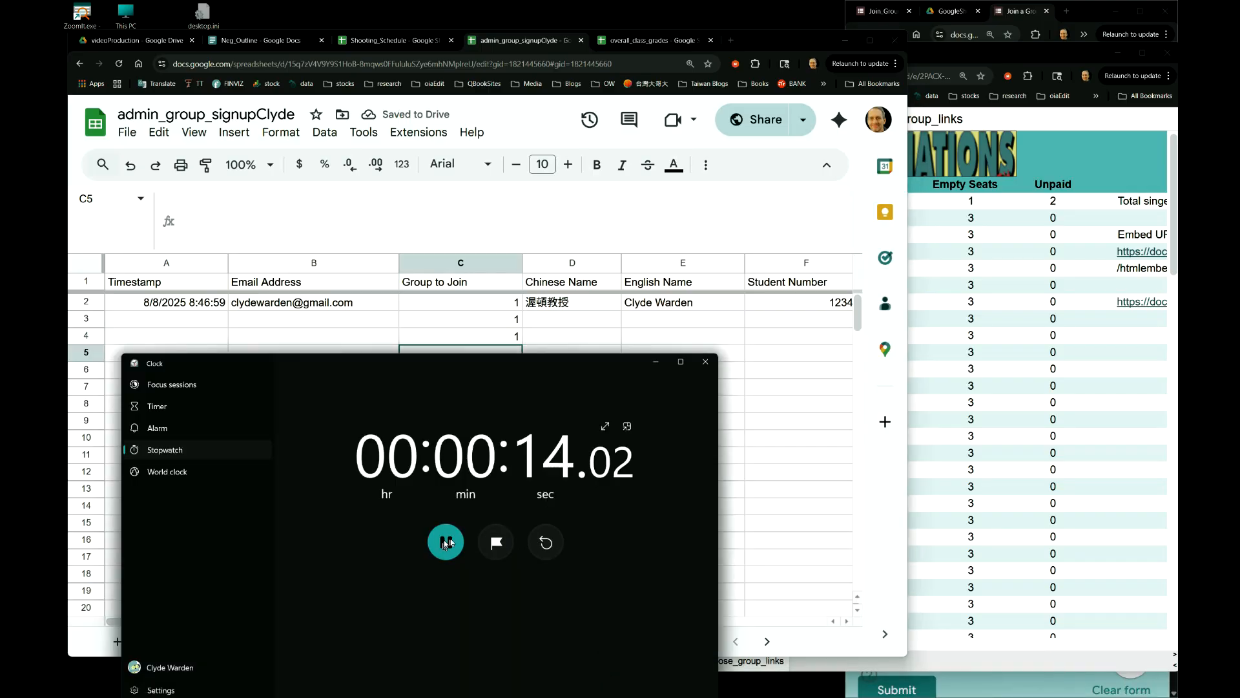
click(926, 233)
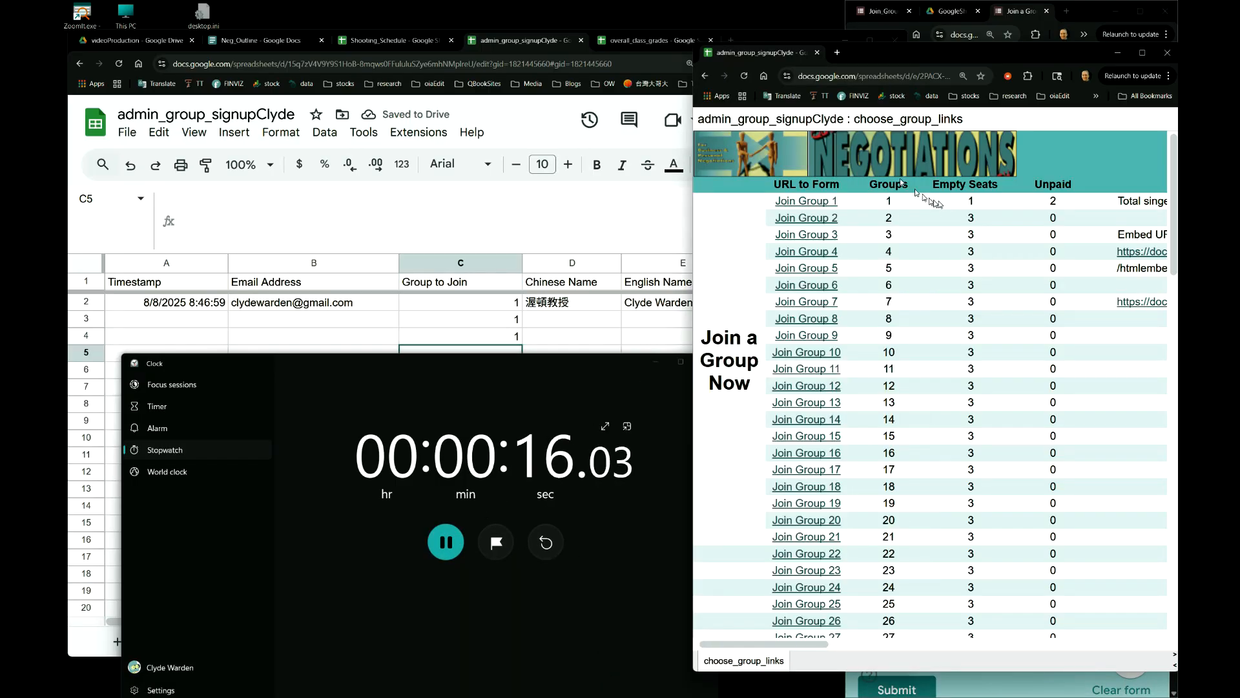
click(745, 77)
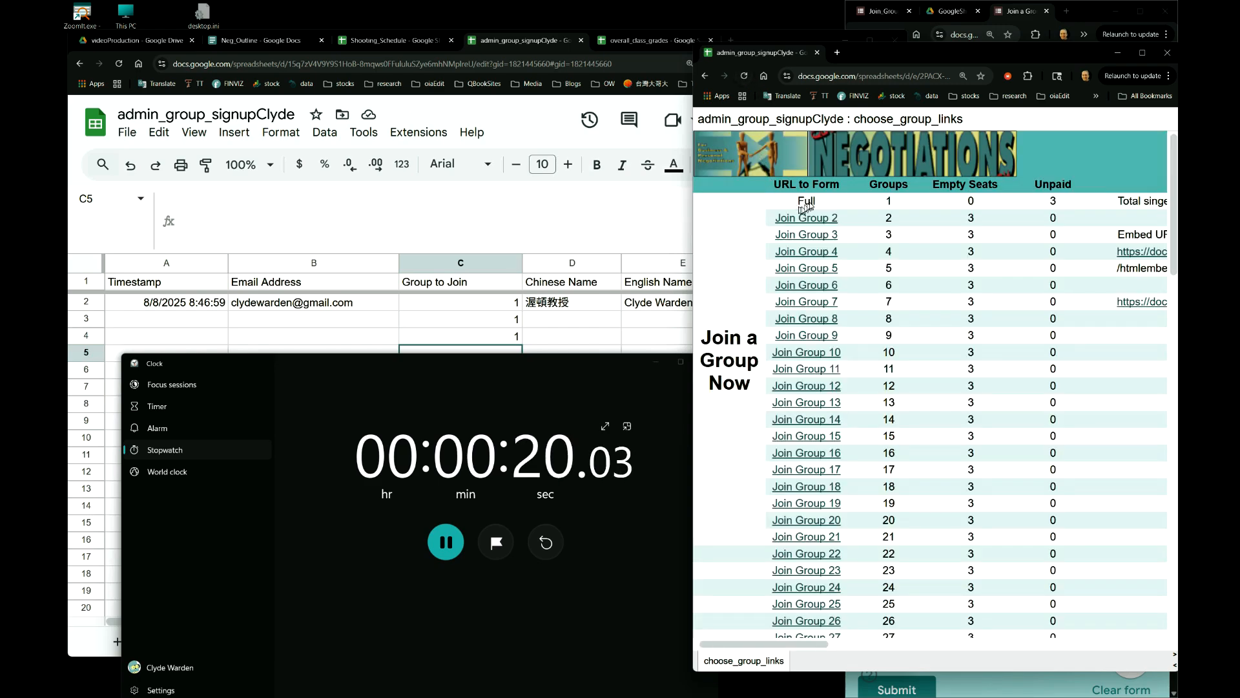
click(443, 546)
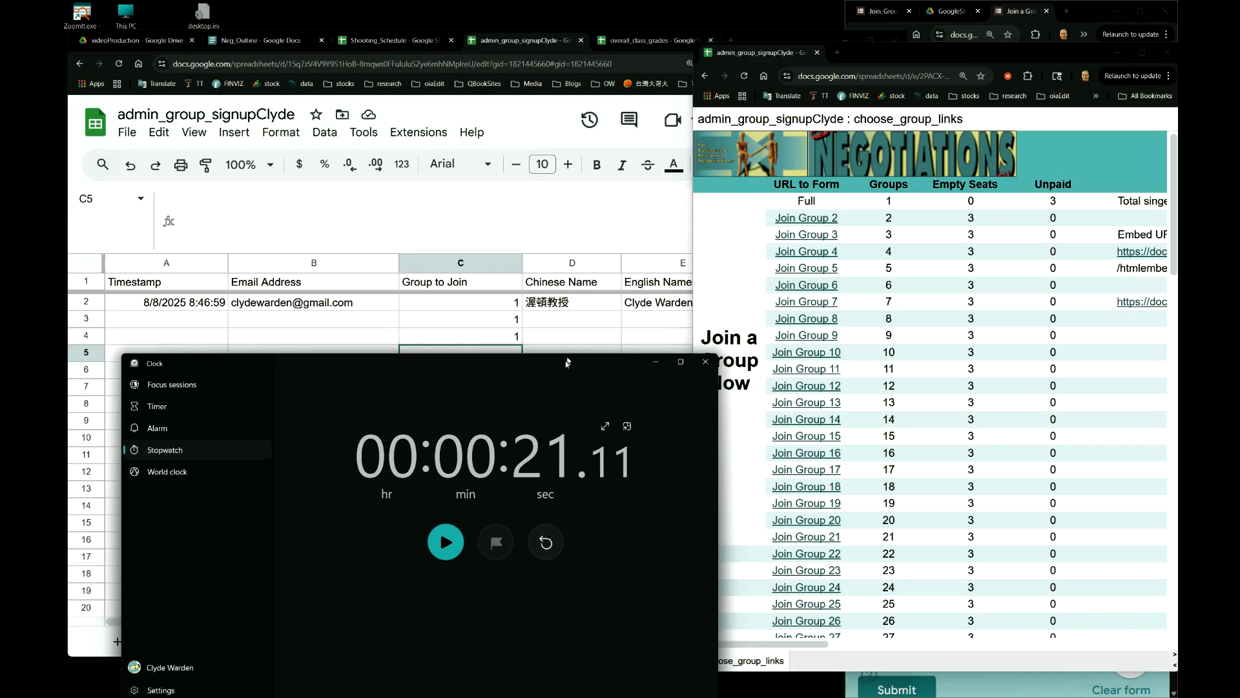
key(ctrl+super+Right)
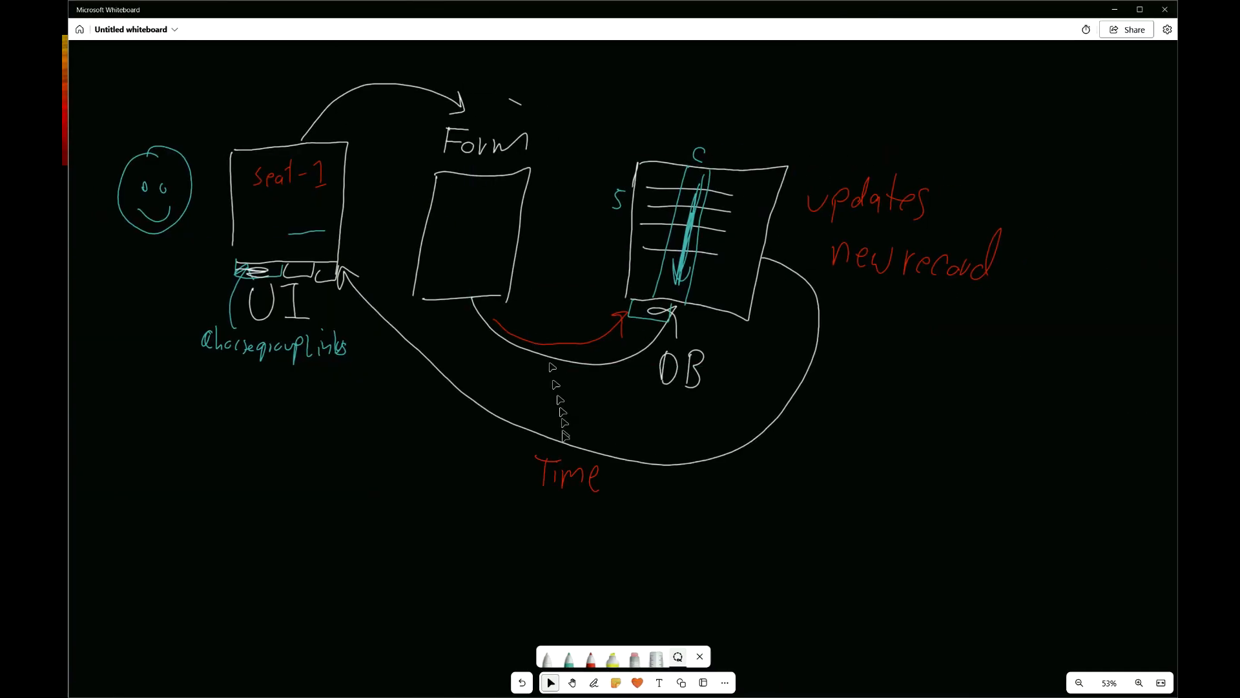
- In red ink, write 'max 5minutes new' beside Time and underline 'new'
click(594, 683)
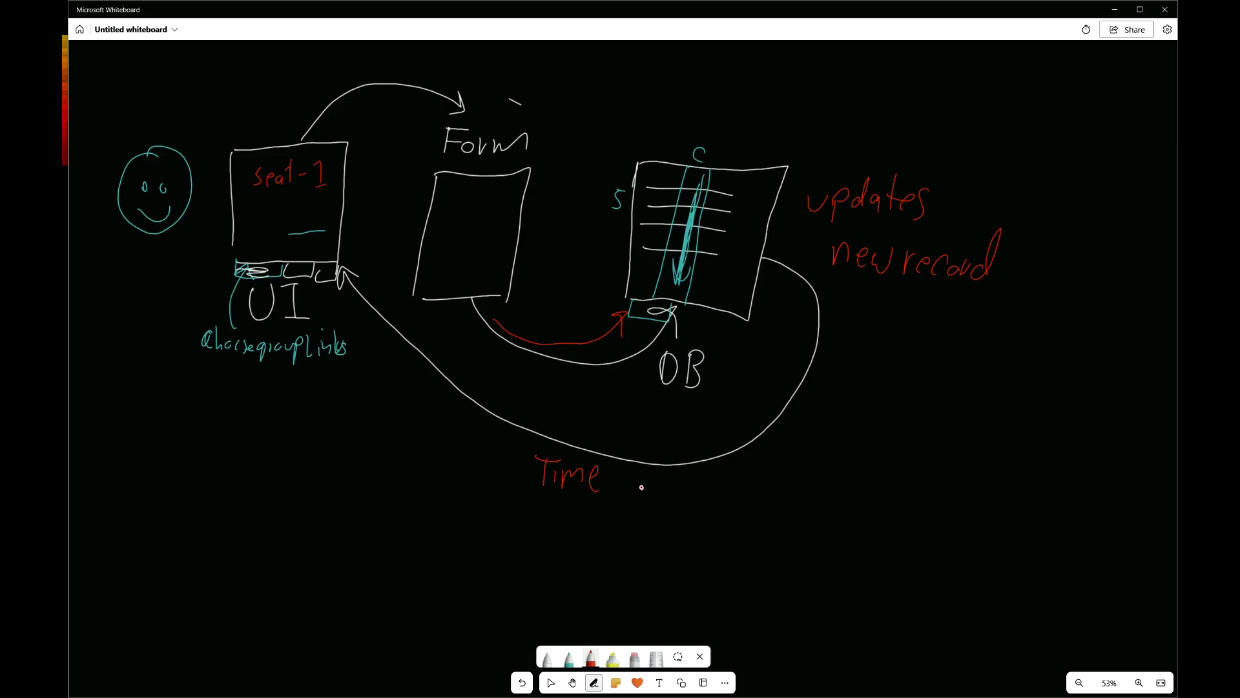
drag(646, 484, 686, 510)
mouse_move(752, 482)
mouse_down()
mouse_move(732, 489)
mouse_move(730, 515)
mouse_move(832, 492)
mouse_move(860, 518)
mouse_move(971, 499)
mouse_up()
drag(884, 534, 969, 532)
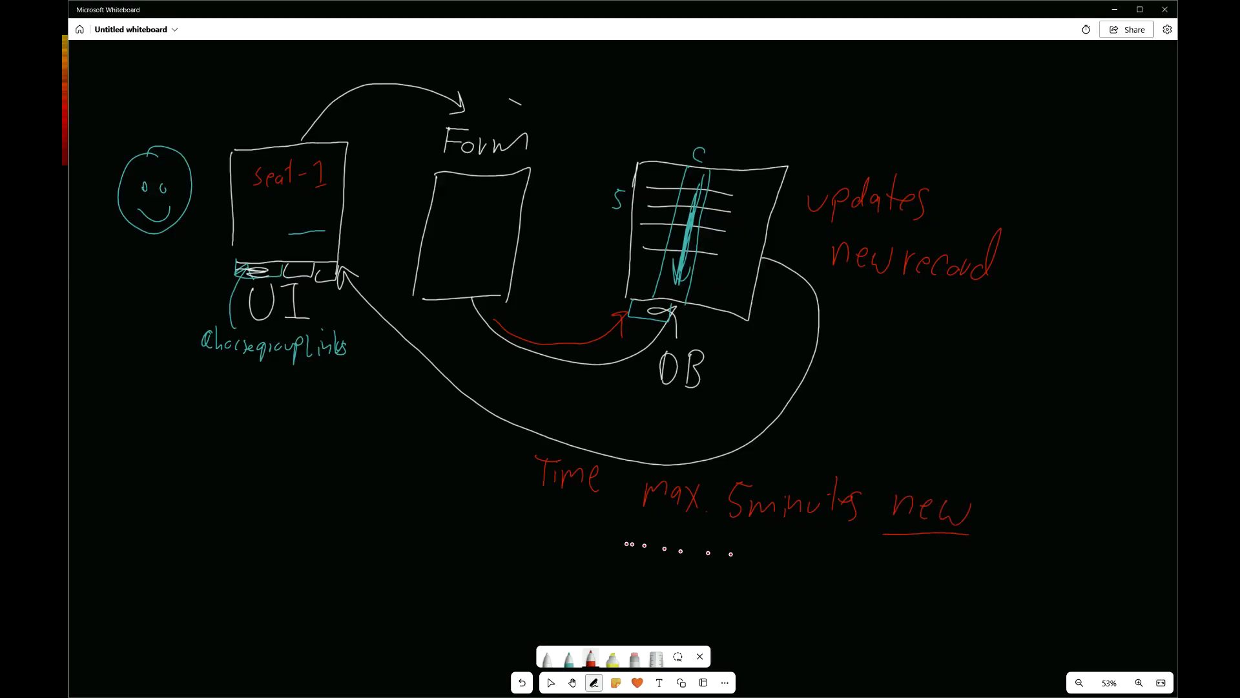
- Write 'Publish' with a trailing dash below the 5-minute note
mouse_move(630, 545)
mouse_down()
mouse_move(664, 529)
mouse_move(697, 568)
mouse_move(736, 575)
mouse_up()
click(769, 550)
click(780, 550)
click(787, 552)
click(799, 555)
drag(766, 555, 786, 554)
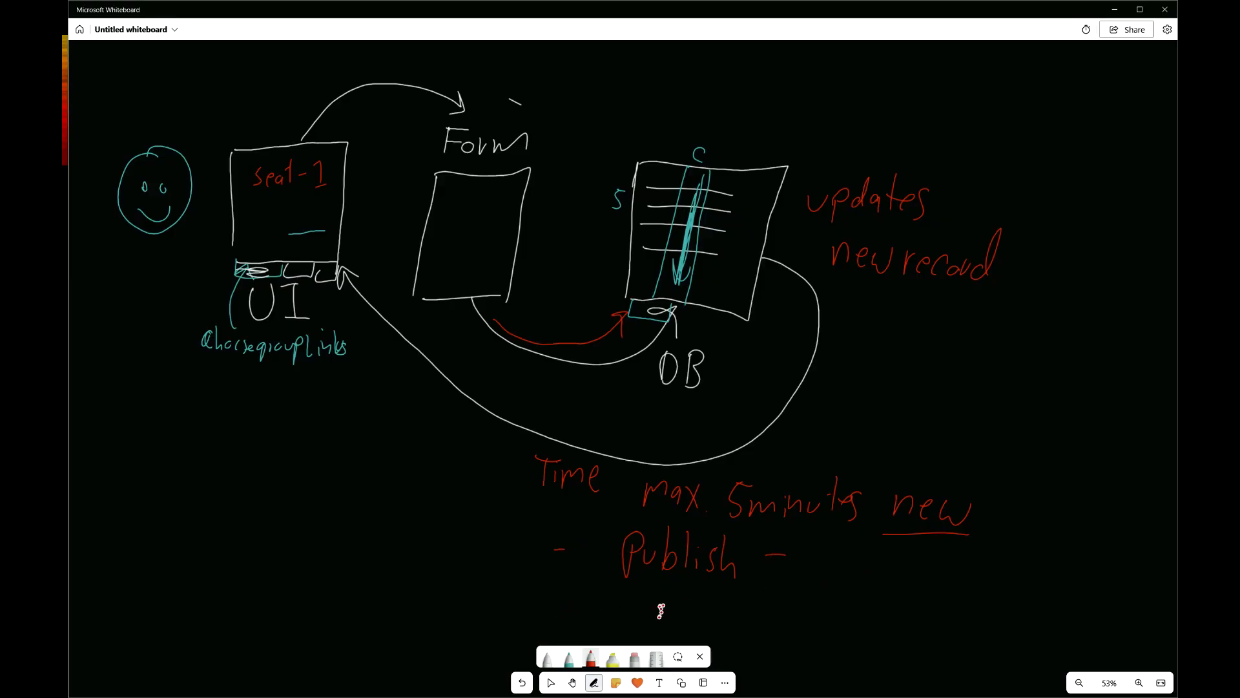
- Write '20 seconds many users' below Publish
mouse_move(754, 600)
mouse_down()
mouse_move(765, 597)
mouse_move(776, 624)
mouse_move(788, 602)
mouse_move(811, 624)
mouse_move(919, 614)
mouse_move(924, 630)
mouse_up()
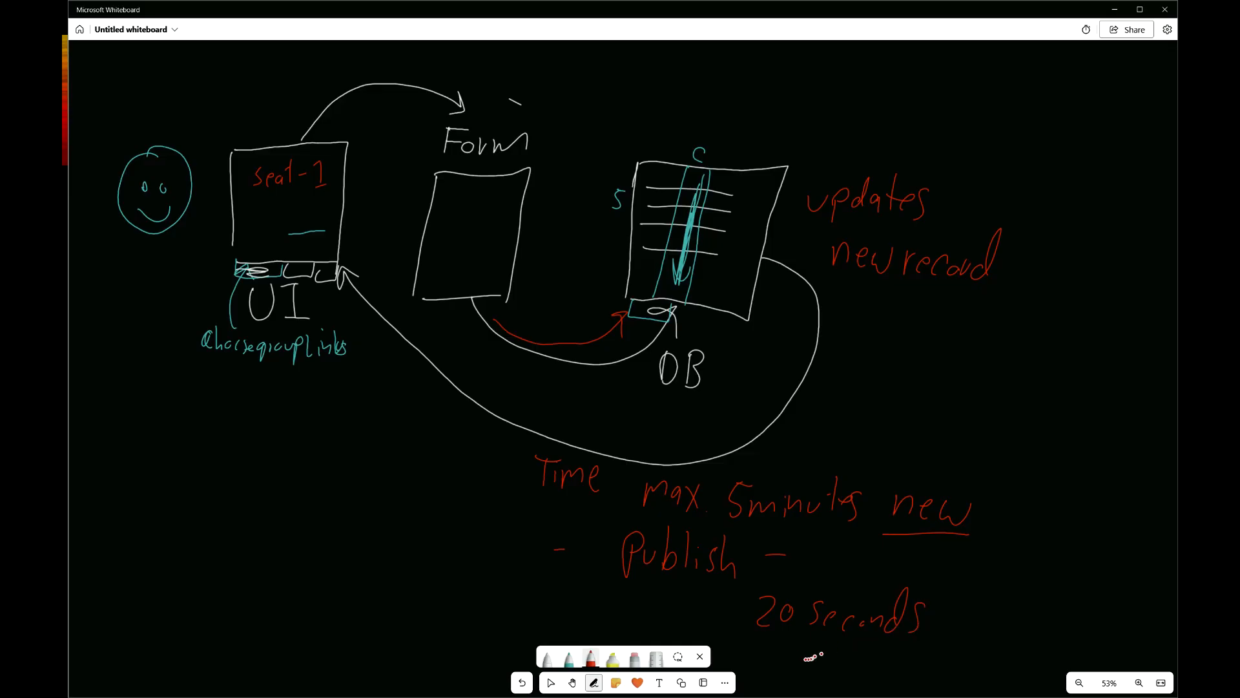
mouse_move(777, 664)
mouse_down()
mouse_move(807, 649)
mouse_move(856, 680)
mouse_up()
mouse_move(894, 644)
mouse_down()
mouse_move(905, 661)
mouse_move(911, 644)
mouse_move(914, 662)
mouse_move(941, 660)
mouse_up()
mouse_move(943, 661)
mouse_down()
mouse_move(956, 648)
mouse_move(967, 659)
mouse_up()
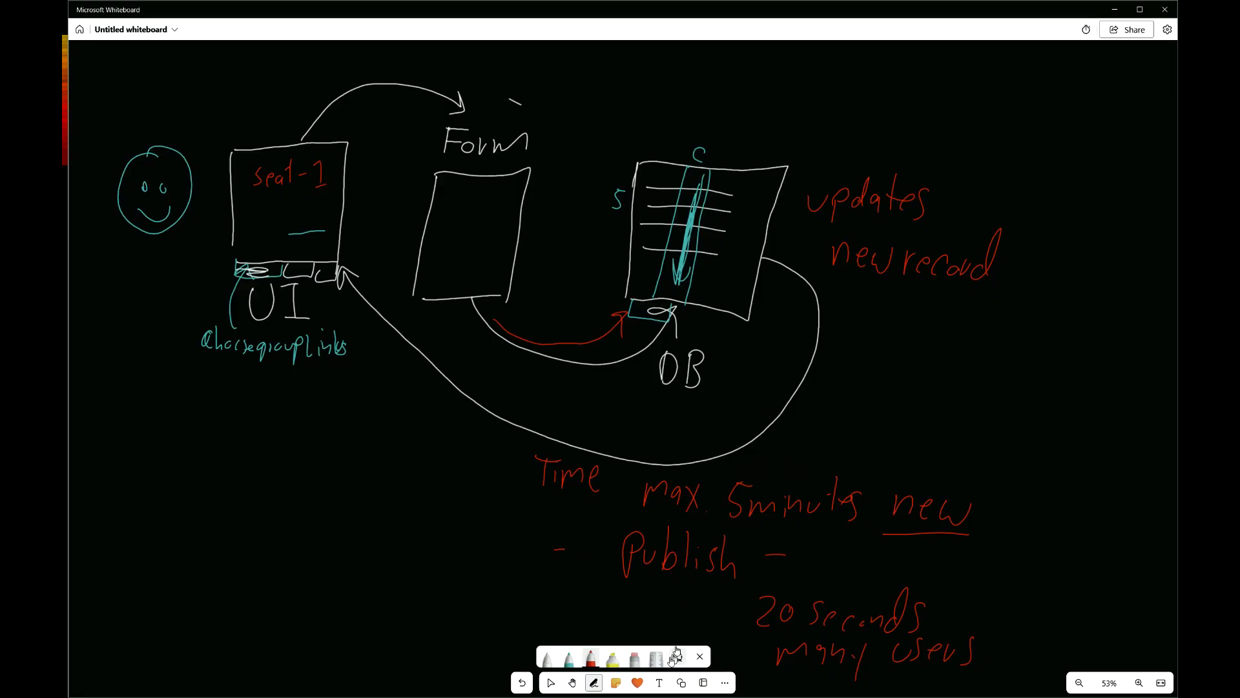
- Circle the '5minutes' and '20 seconds' figures in teal ink
click(569, 658)
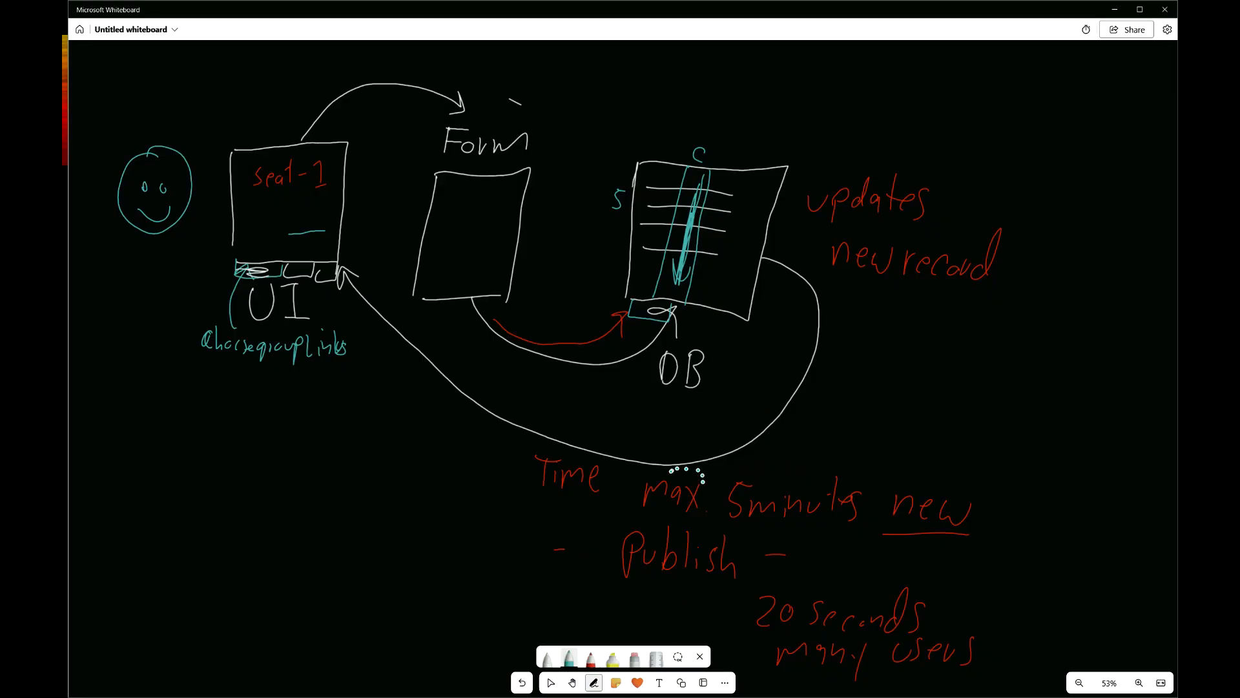
mouse_move(779, 452)
mouse_down()
mouse_move(711, 523)
mouse_move(836, 460)
mouse_move(769, 439)
mouse_up()
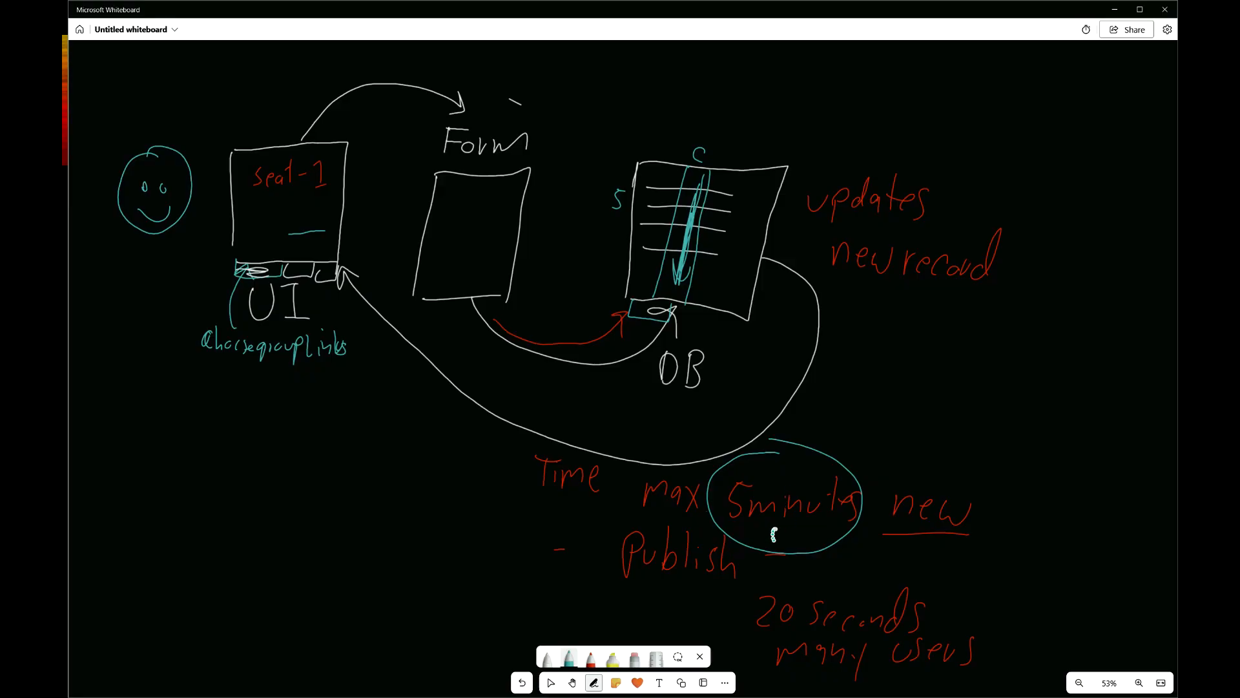
mouse_move(793, 567)
mouse_down()
mouse_move(743, 584)
mouse_move(783, 565)
mouse_up()
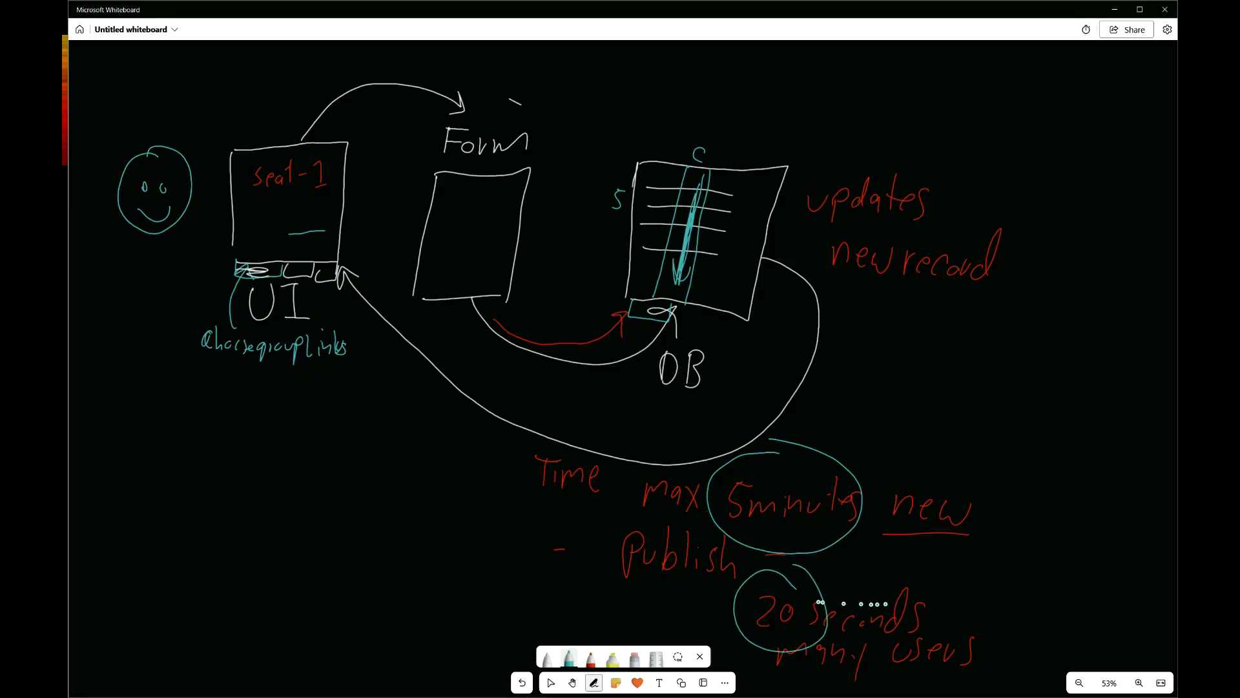
key(ctrl+super+Left)
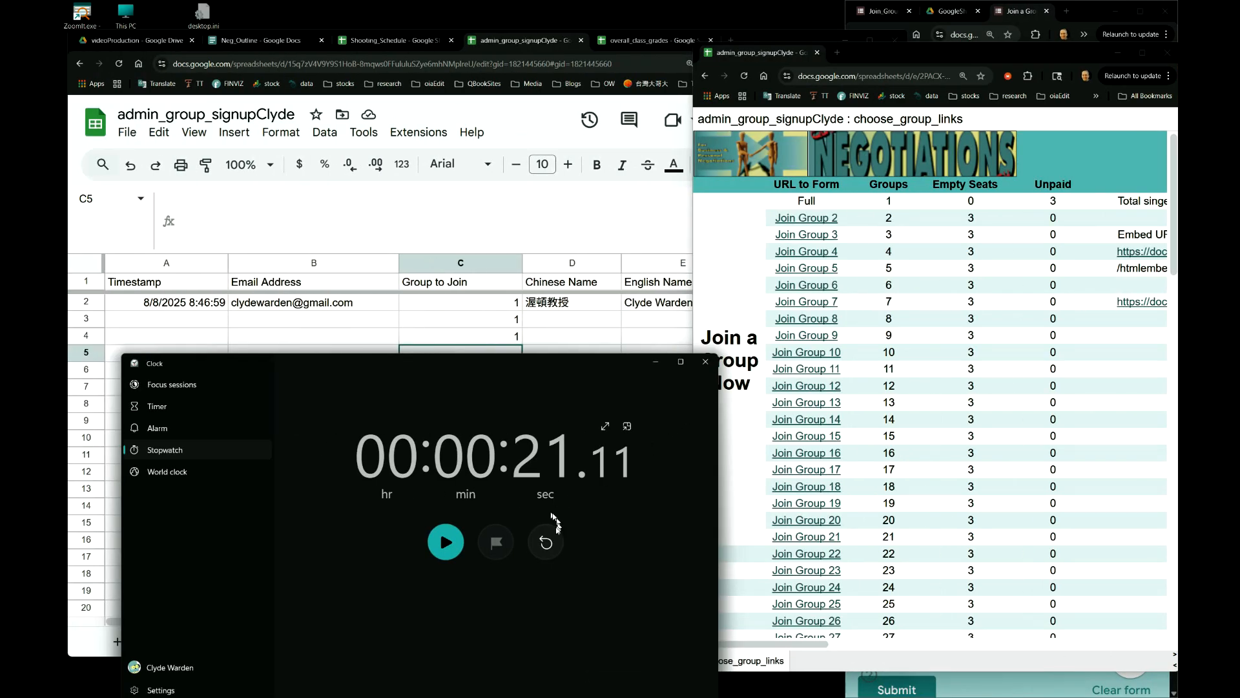
- Reset the stopwatch and clear the test group entries from C3 and C4
click(548, 542)
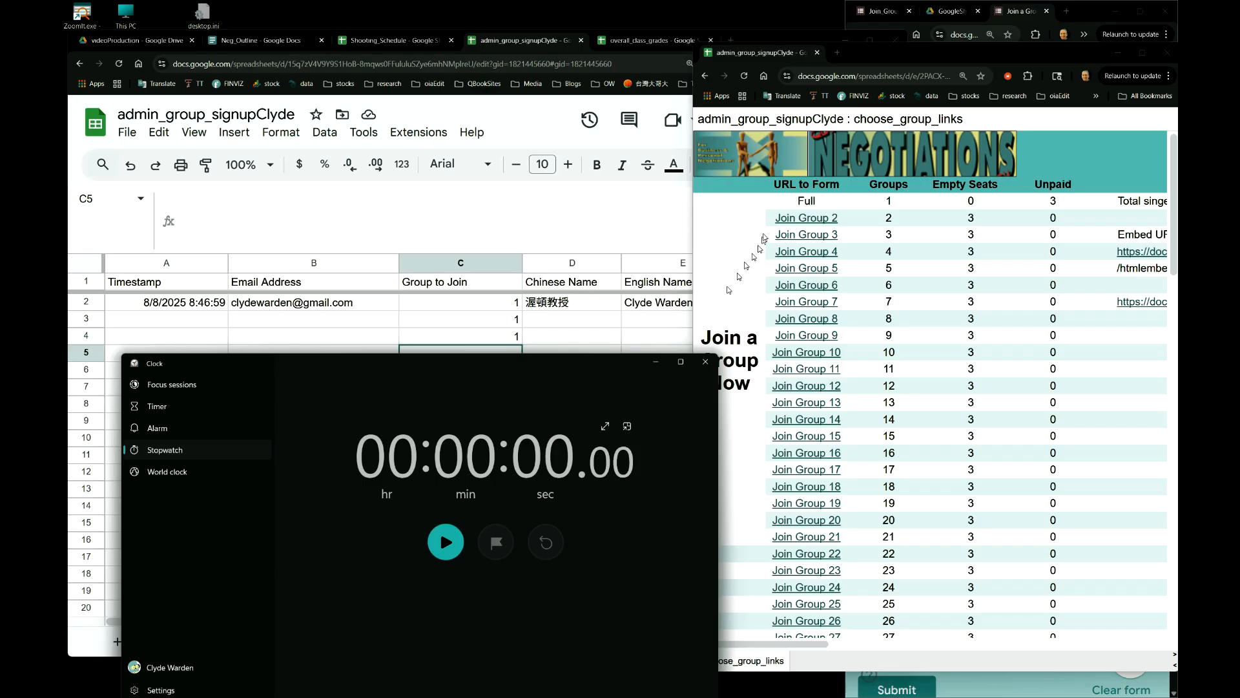
click(507, 323)
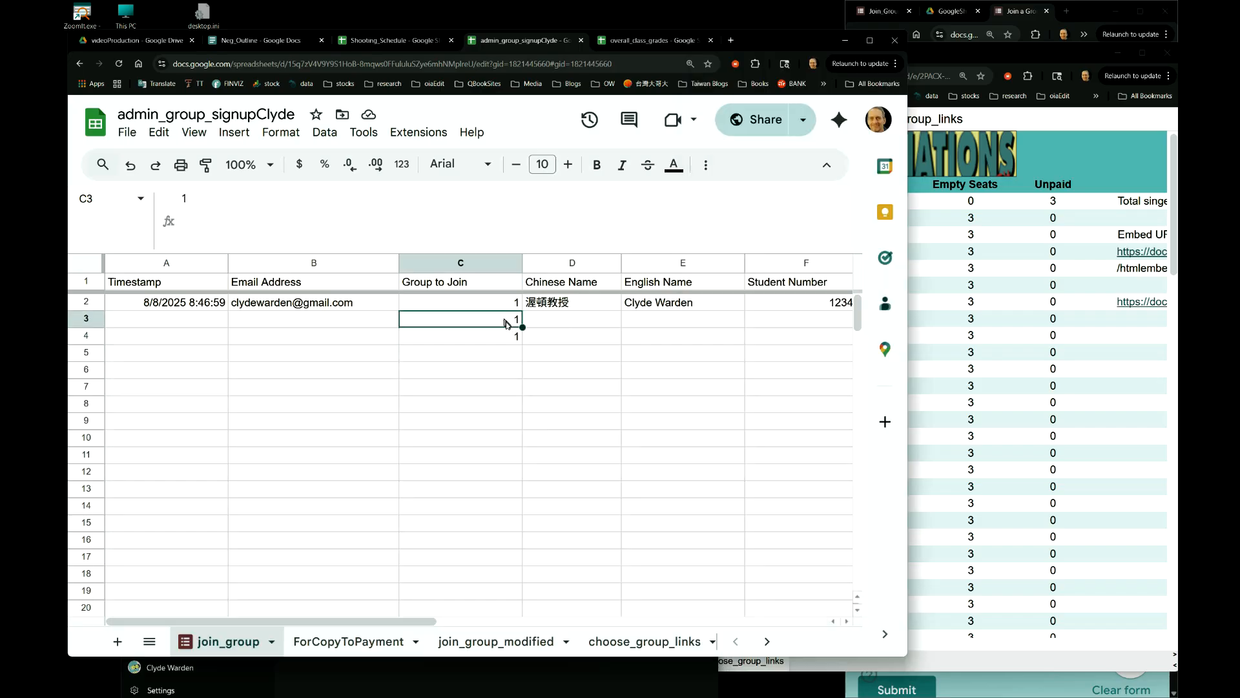
key(Delete)
click(508, 337)
key(Delete)
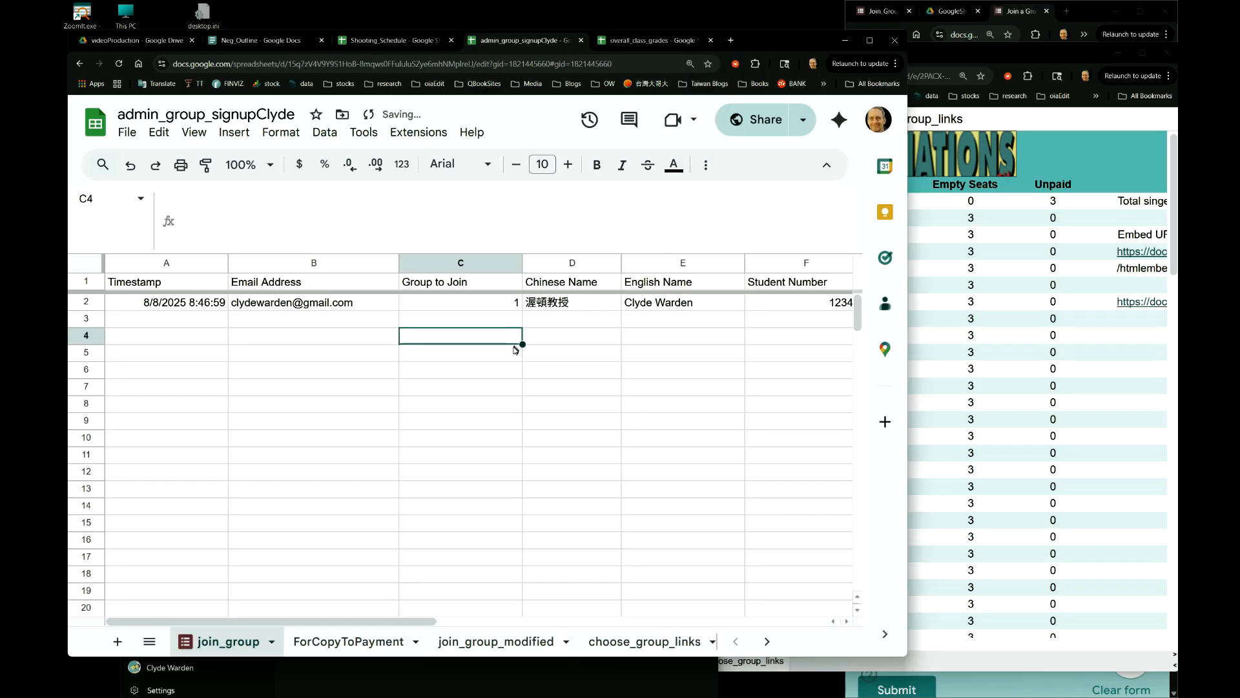
click(511, 390)
- Start the stopwatch and reload the published group-links page with F5 to check seat counts
click(513, 669)
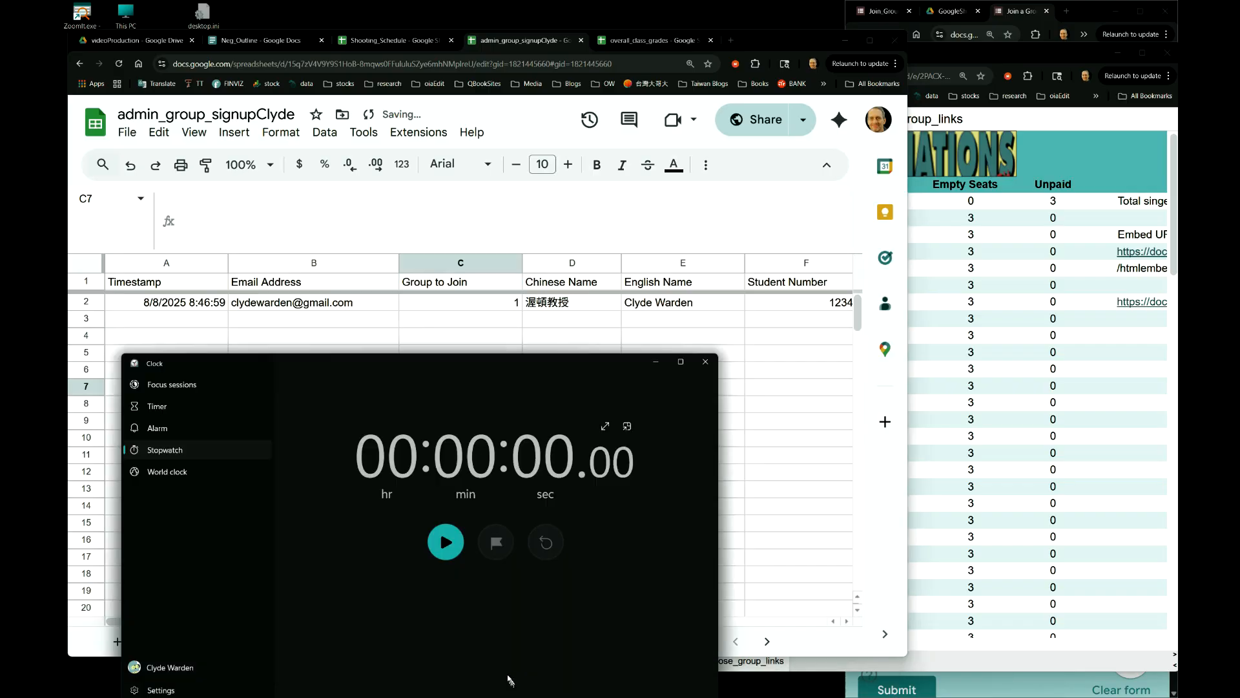
click(446, 541)
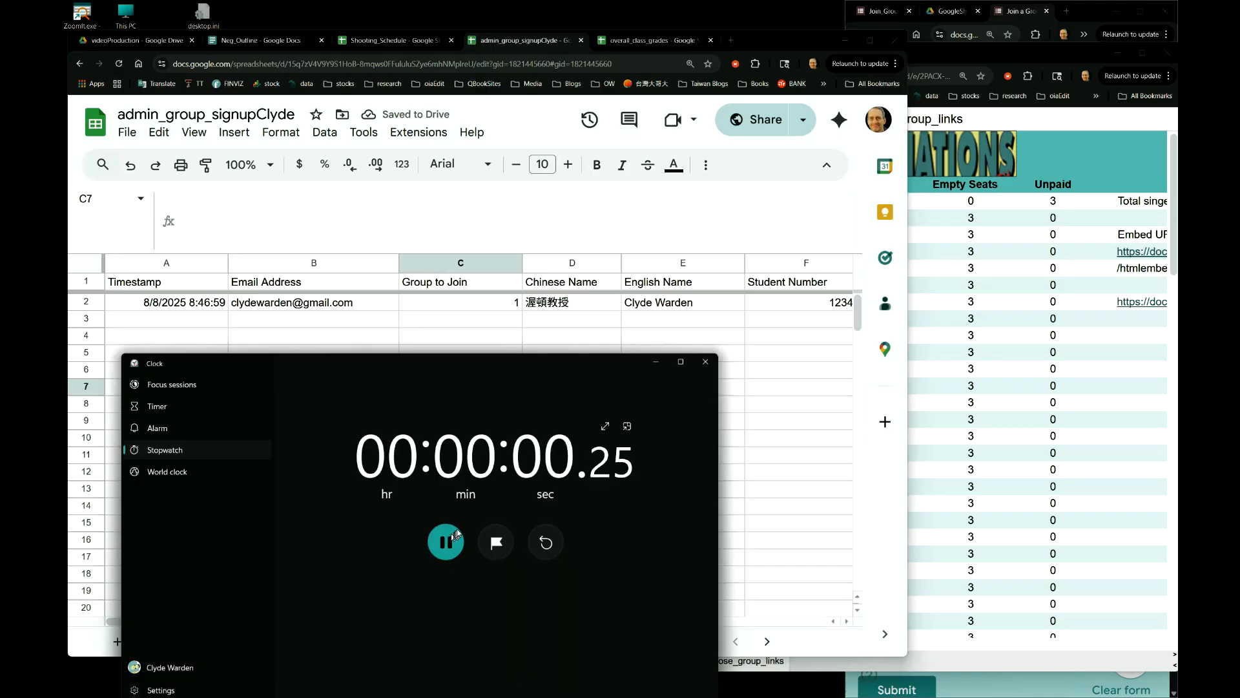
click(924, 247)
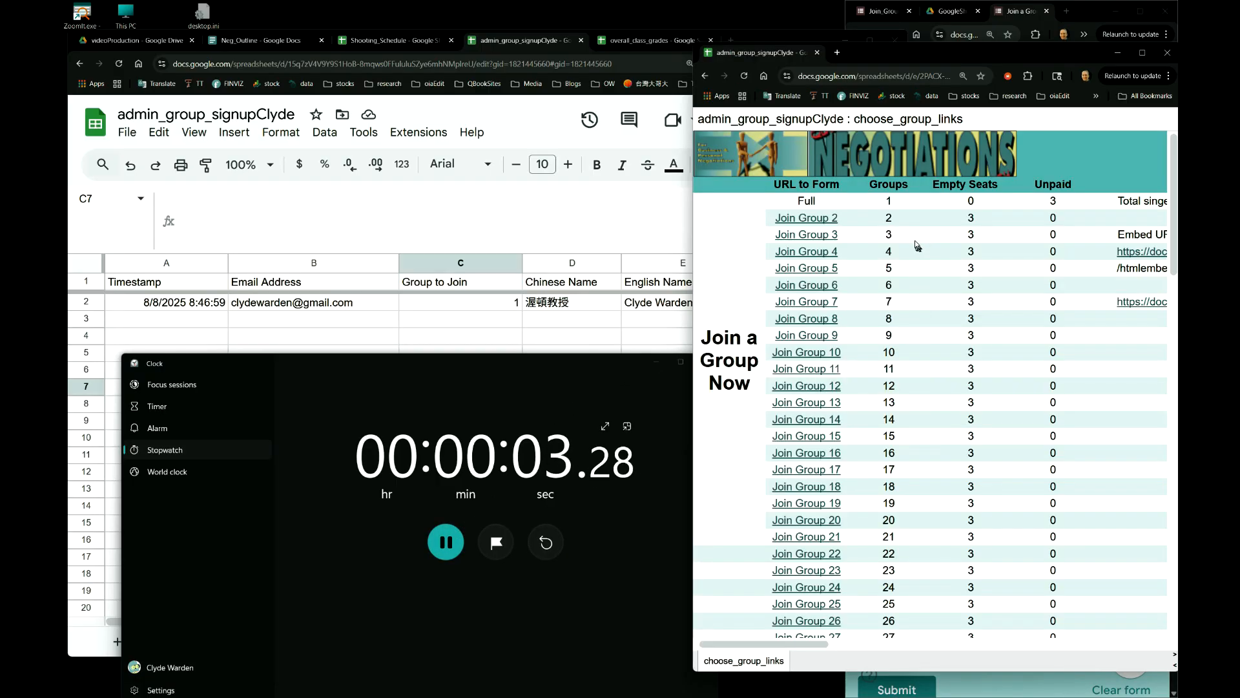
key(F5)
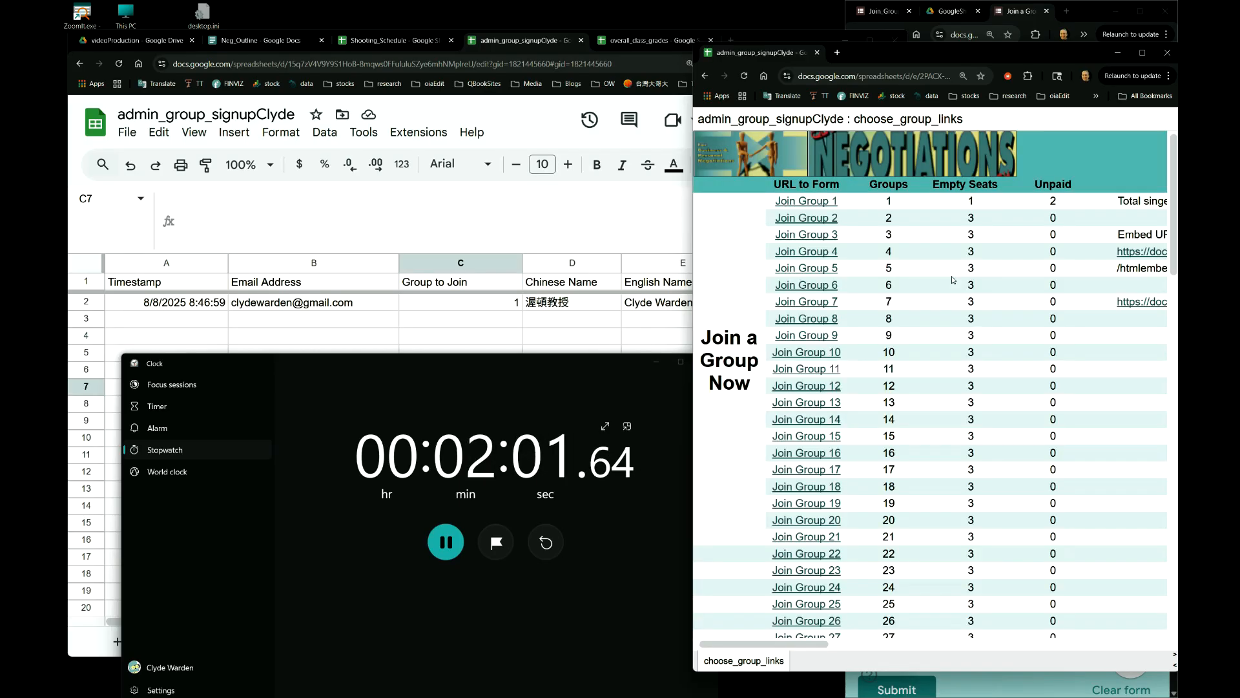
click(571, 243)
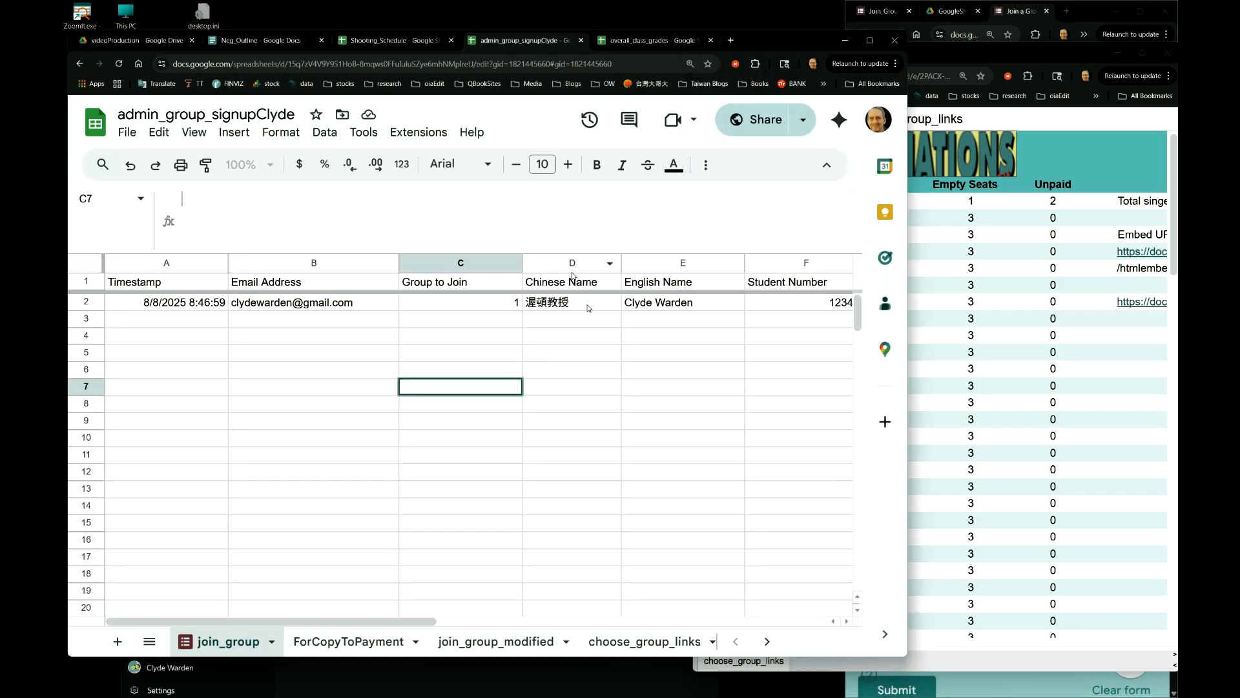
- Check D2's Empty Seats formula, reload until Join Group 1 shows 2 empty seats, and stop the stopwatch at 5:11
click(637, 642)
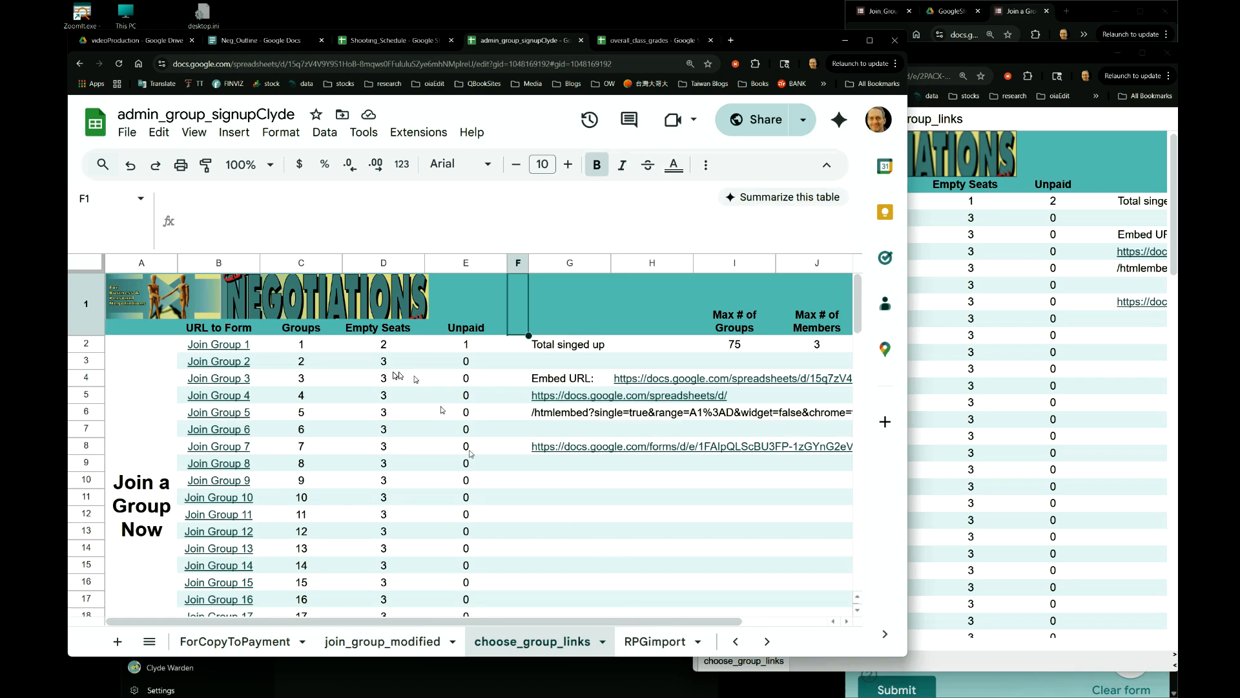
click(392, 350)
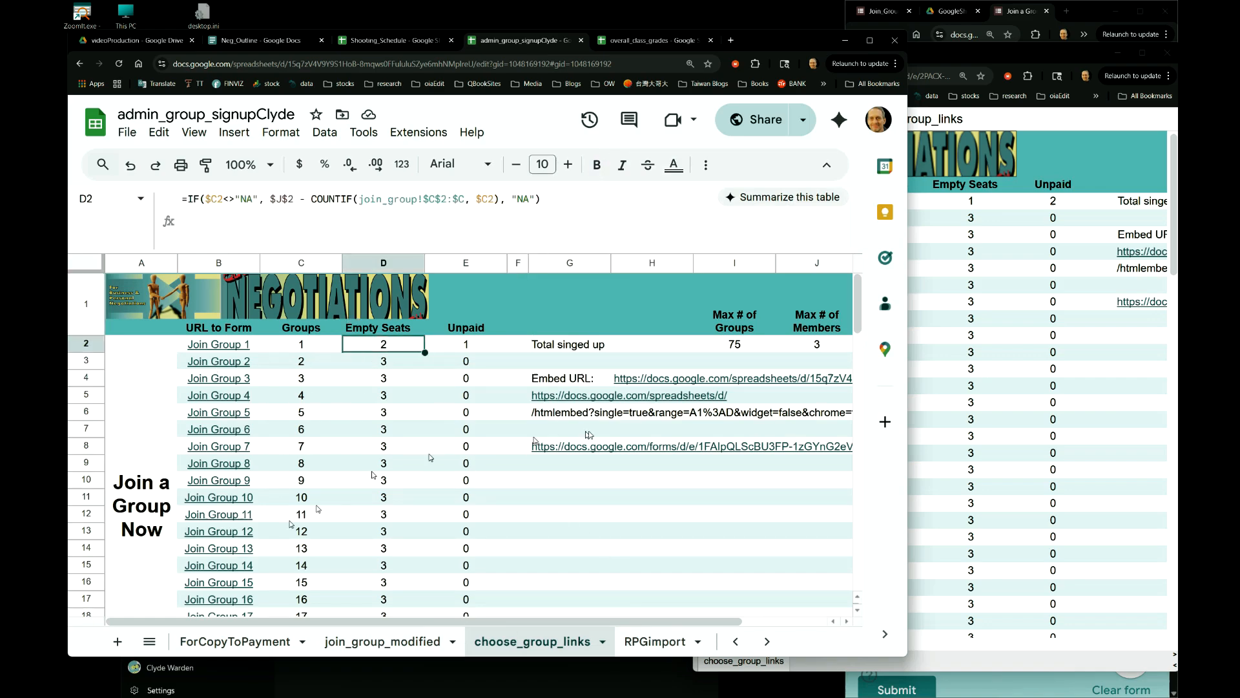
click(1075, 189)
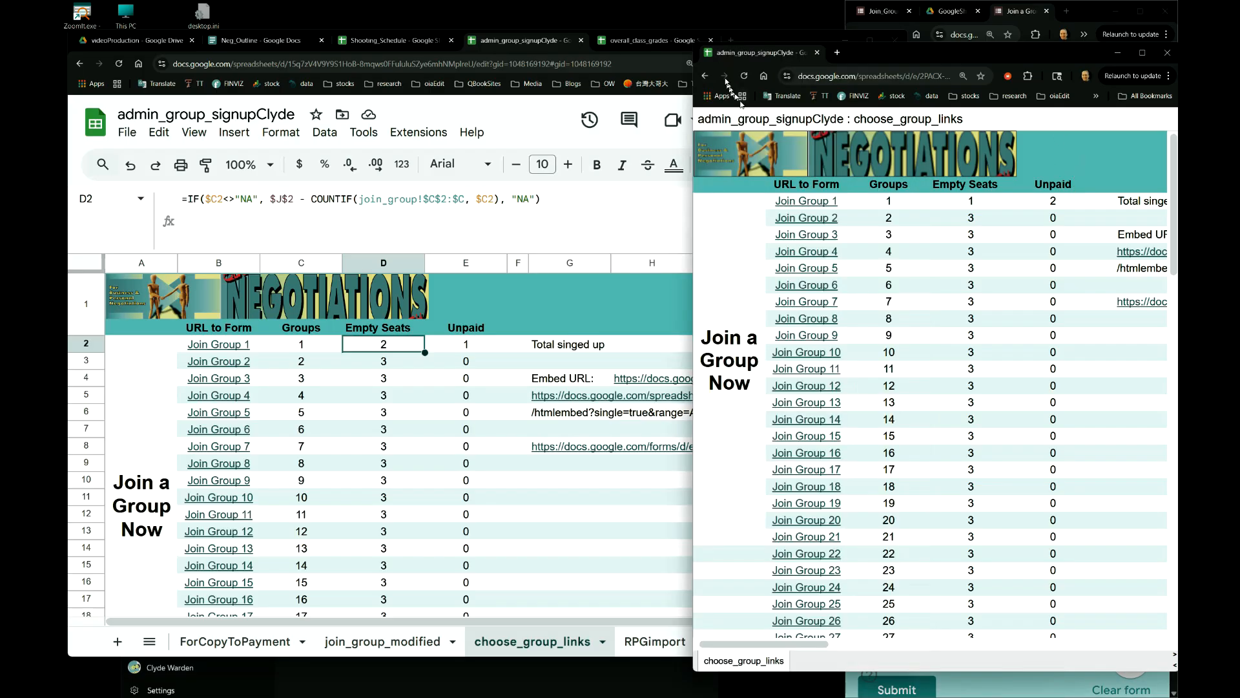
click(744, 76)
click(395, 684)
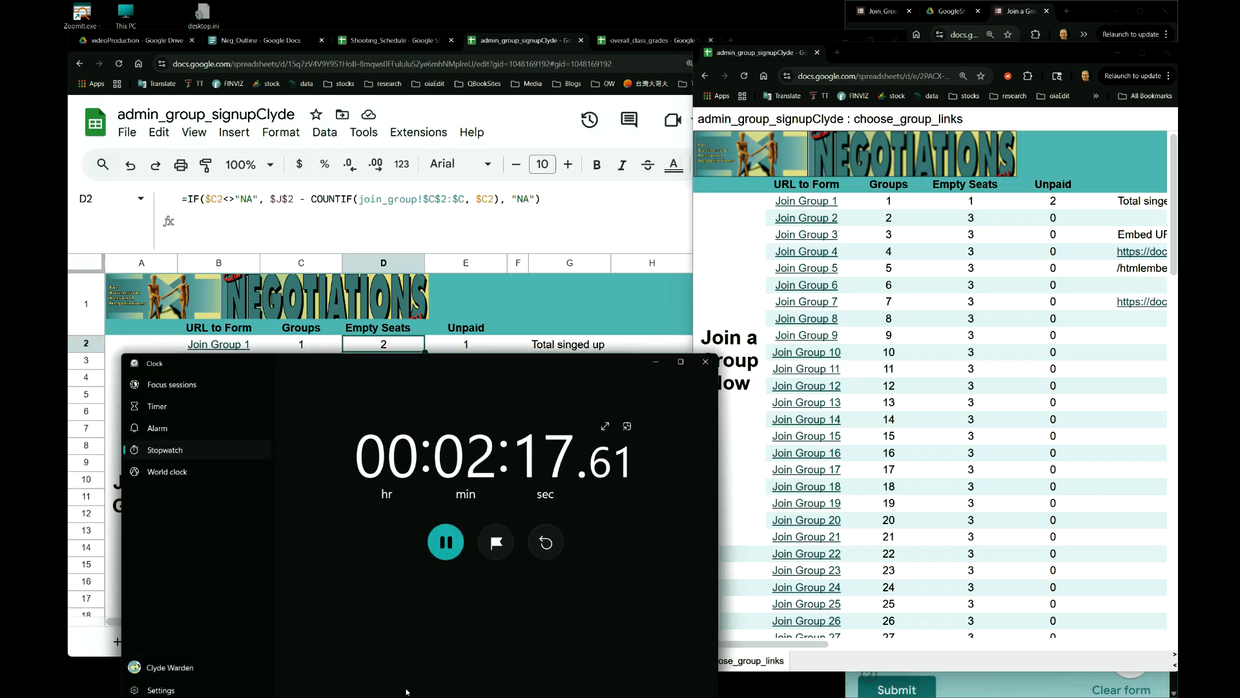
click(744, 76)
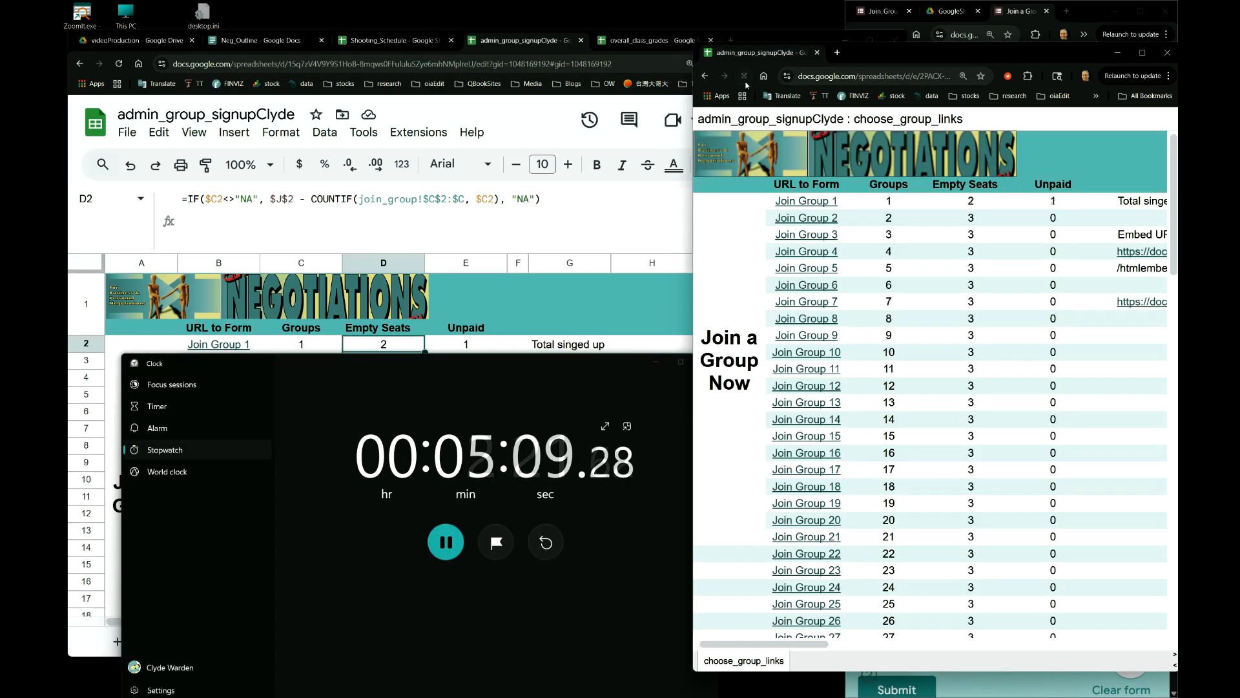
click(452, 545)
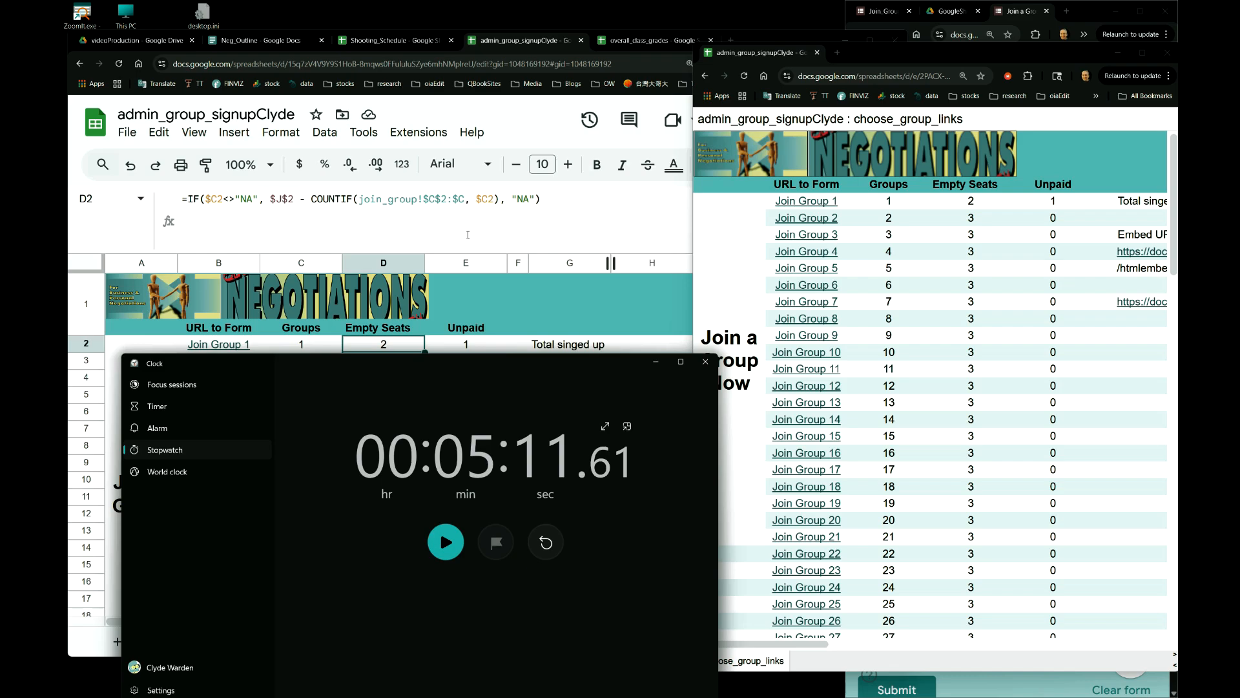
key(ctrl+super+Right)
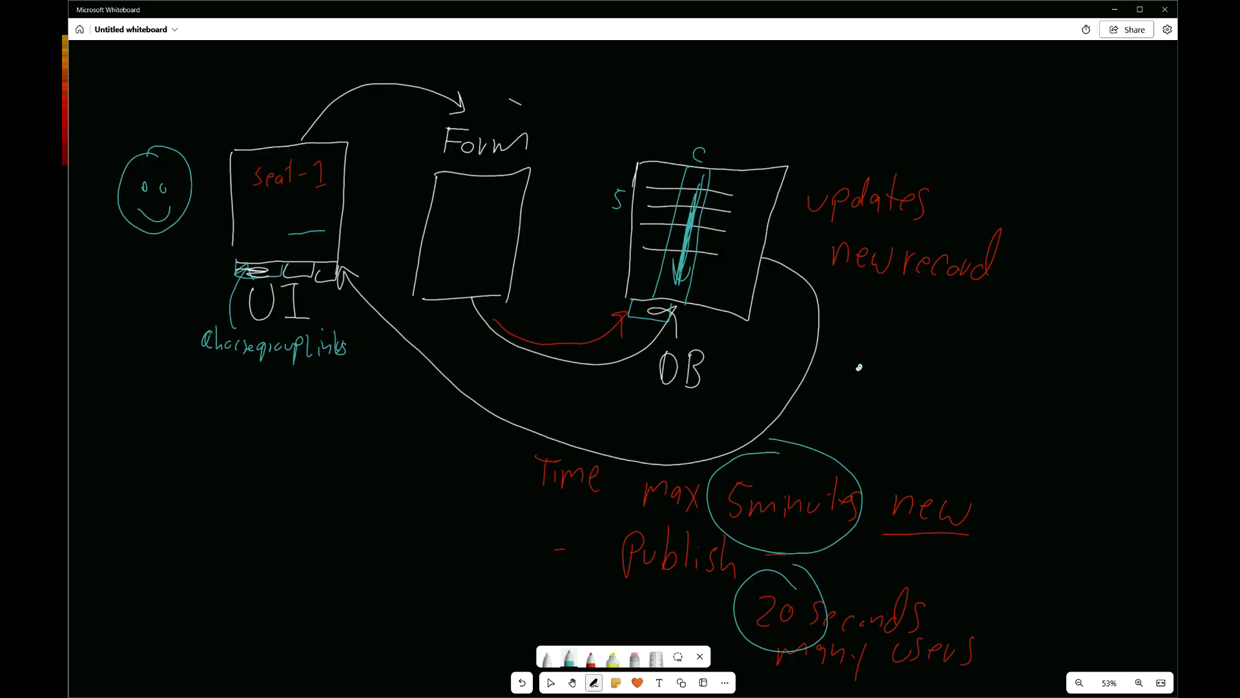
- Draw a teal timeline toward Refresh with a start tick and arrows marking the update points
mouse_move(866, 354)
mouse_down()
mouse_move(864, 391)
mouse_move(950, 373)
mouse_move(1094, 374)
mouse_move(1067, 420)
mouse_move(1102, 413)
mouse_move(1098, 430)
mouse_move(1127, 426)
mouse_move(1134, 446)
mouse_up()
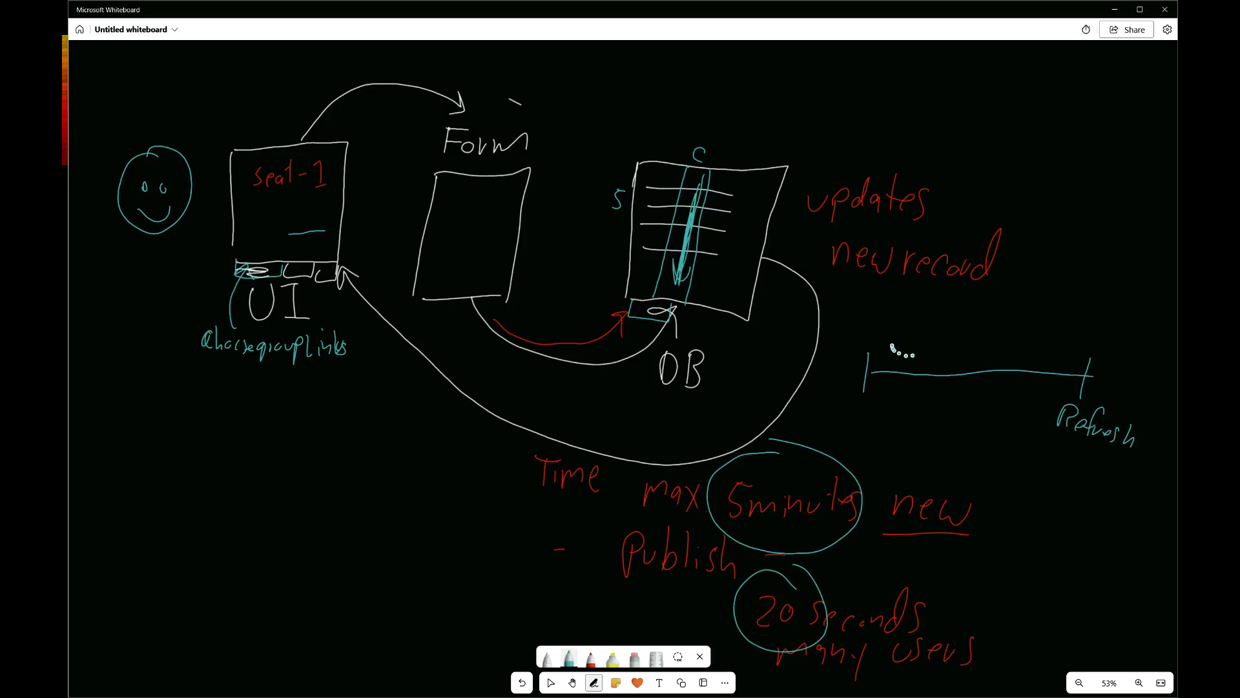
mouse_move(969, 335)
mouse_down()
mouse_move(958, 350)
mouse_move(981, 353)
mouse_up()
drag(970, 382, 1081, 391)
drag(1073, 381, 1067, 399)
drag(1057, 332, 1048, 357)
drag(1042, 350, 1057, 352)
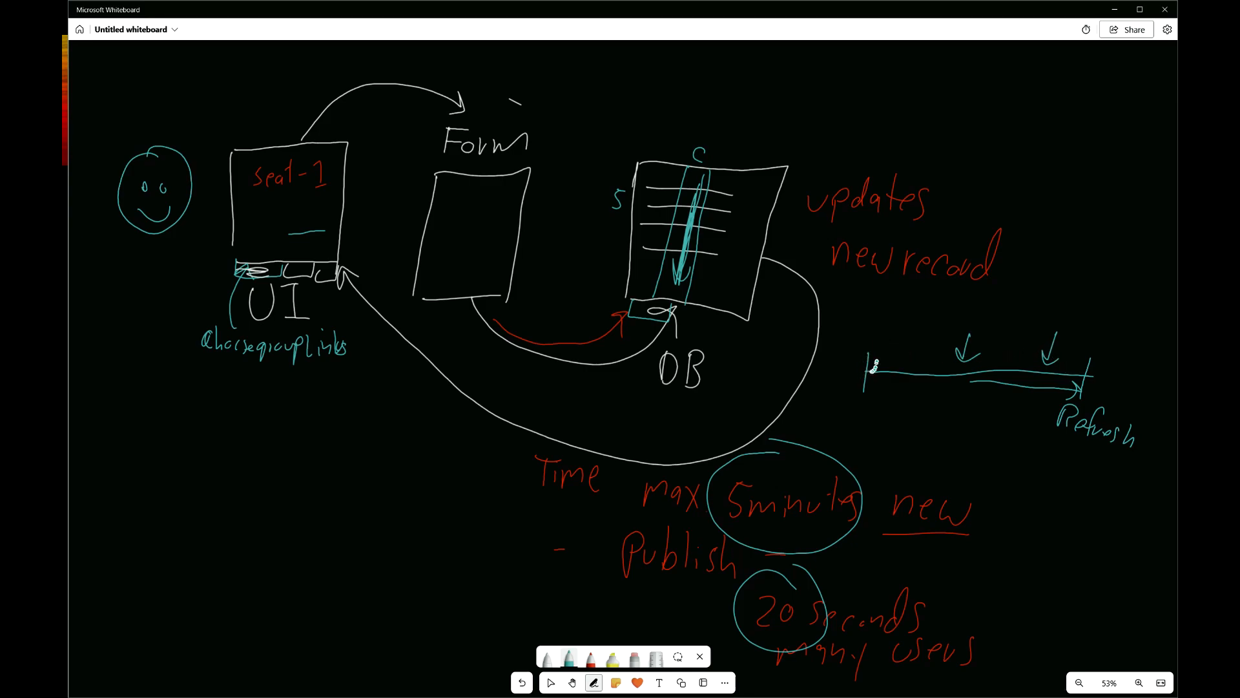
mouse_move(879, 336)
mouse_down()
mouse_move(874, 364)
mouse_move(893, 354)
mouse_move(865, 365)
mouse_move(880, 351)
mouse_up()
key(ctrl+super+Right)
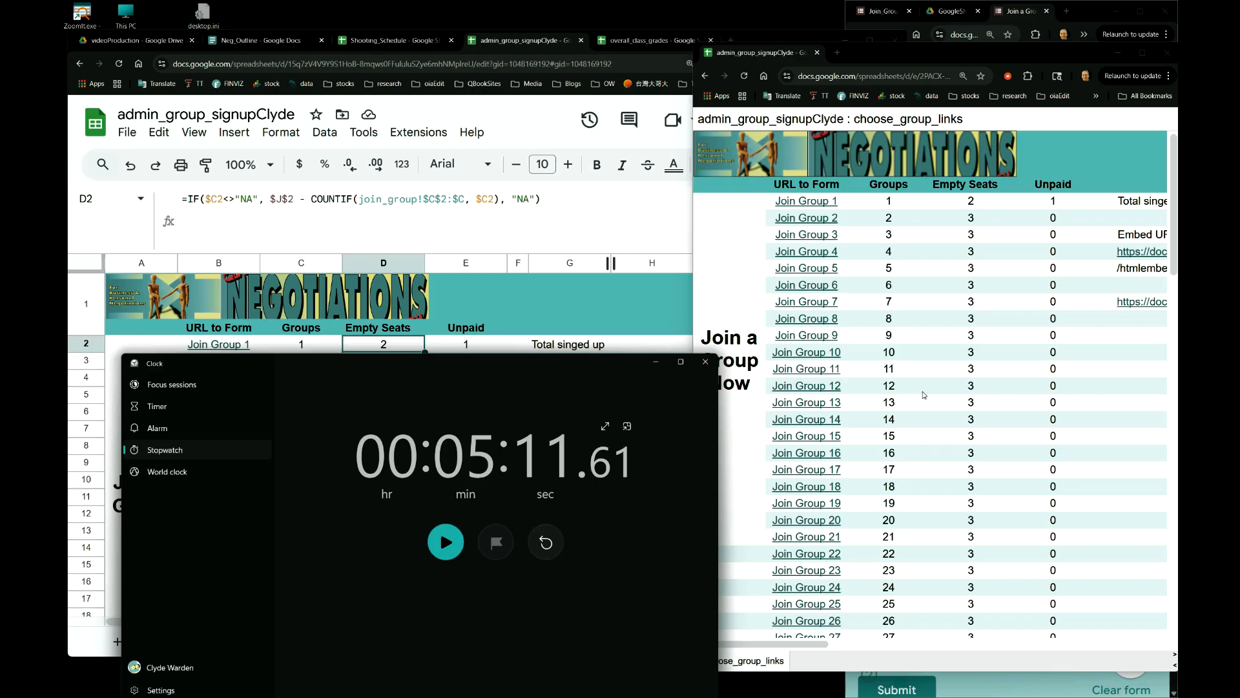
click(758, 280)
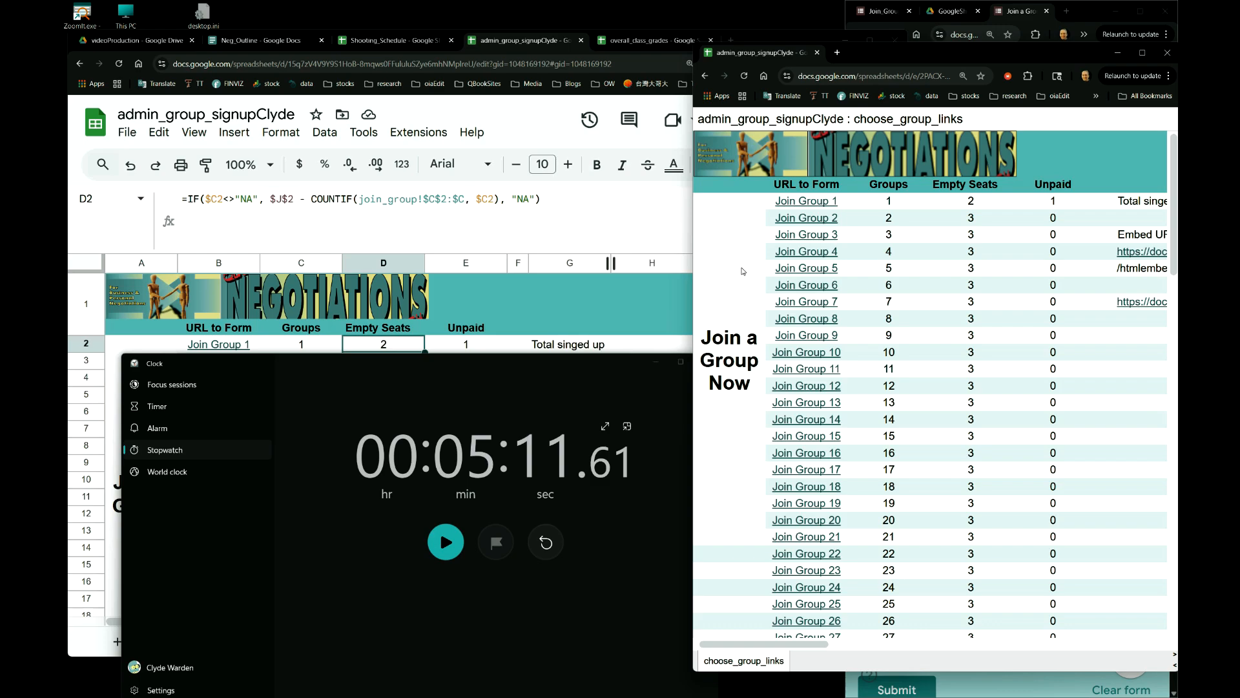
key(ctrl+super+Right)
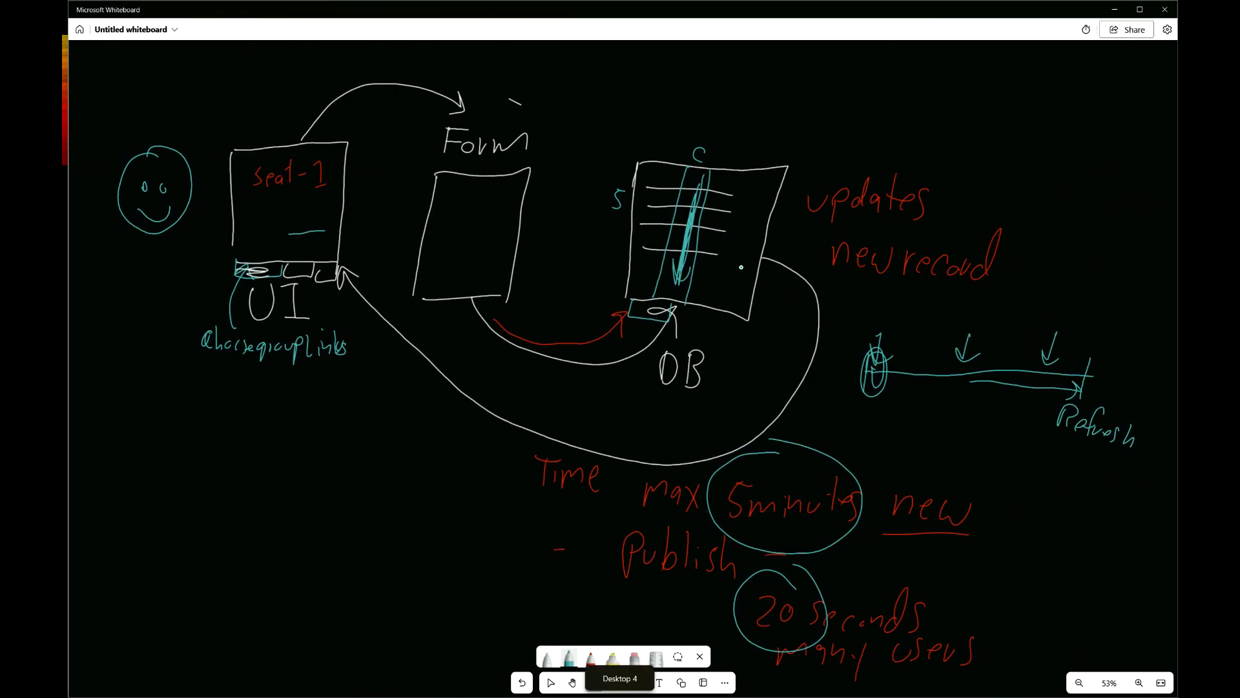
- Return to the 'Deep Dive into HOW Framework' slide with Alt+Tab
key(alt+Tab)
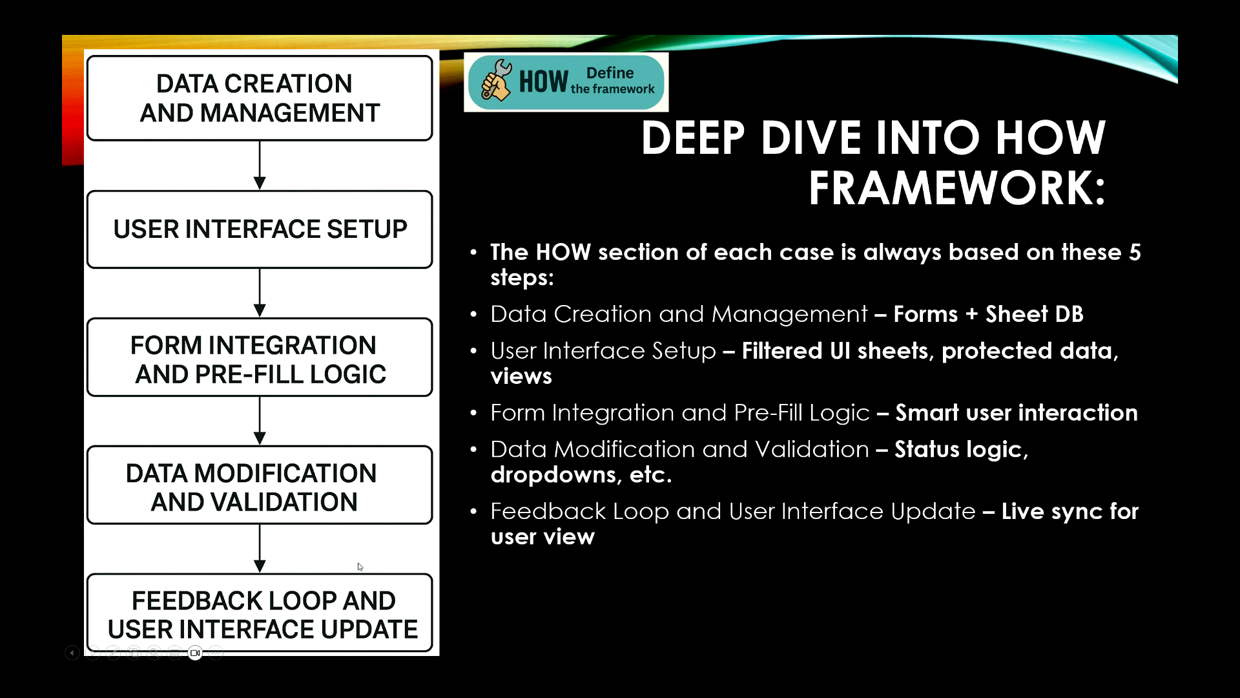
key(ctrl+super+Left)
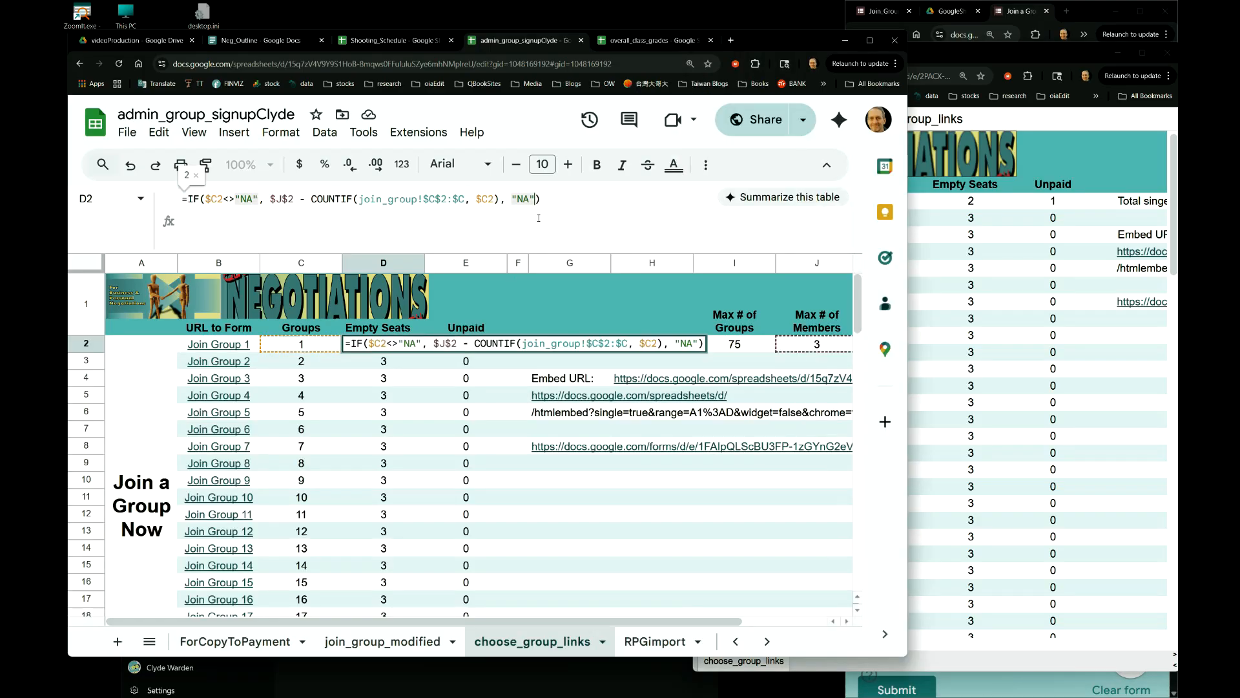
click(536, 199)
click(504, 411)
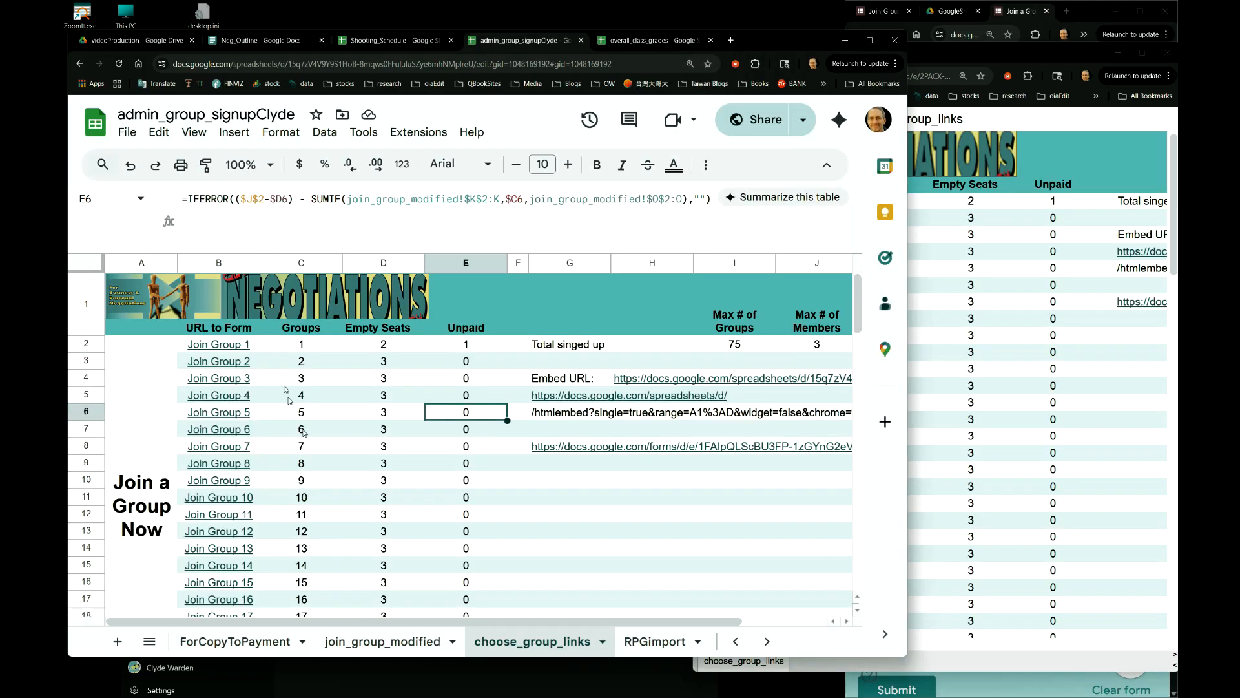
click(735, 641)
click(226, 642)
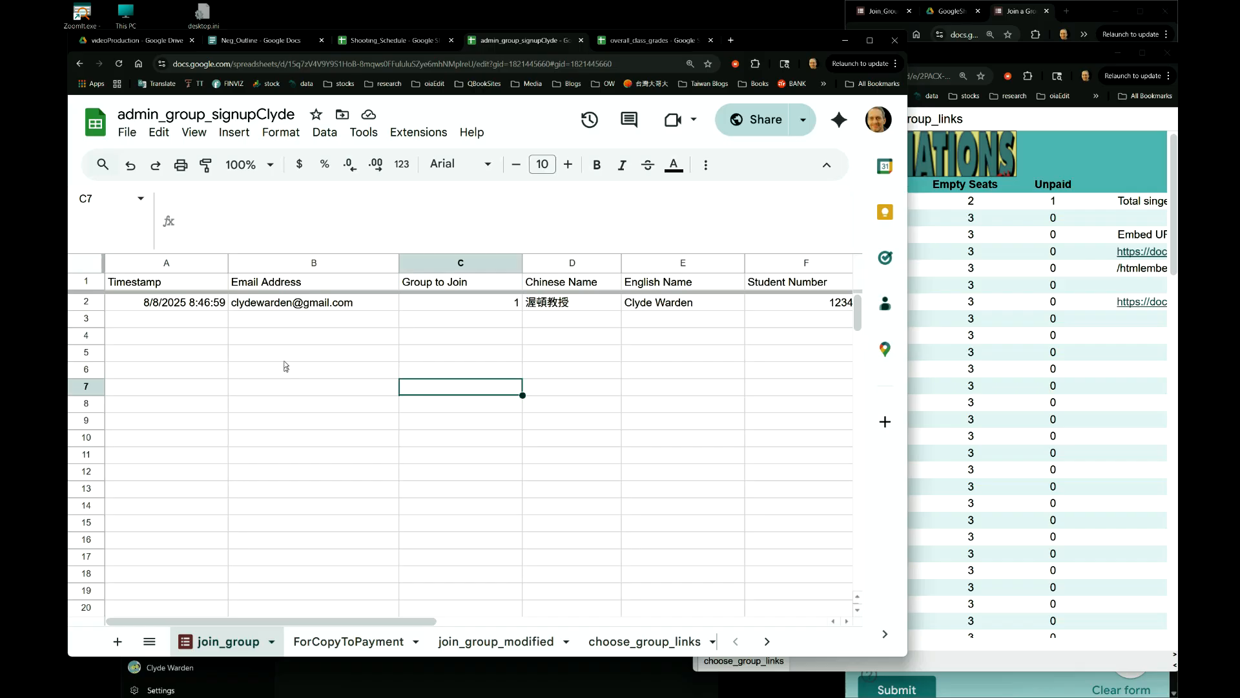
click(645, 641)
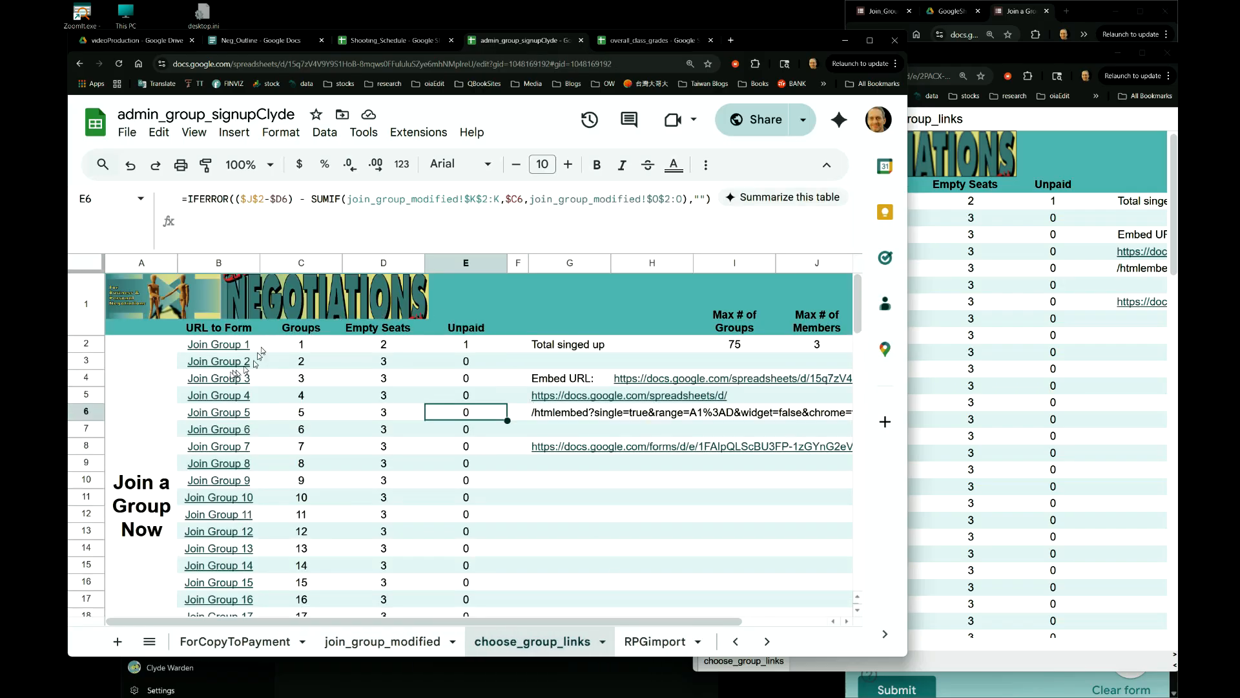
mouse_move(225, 355)
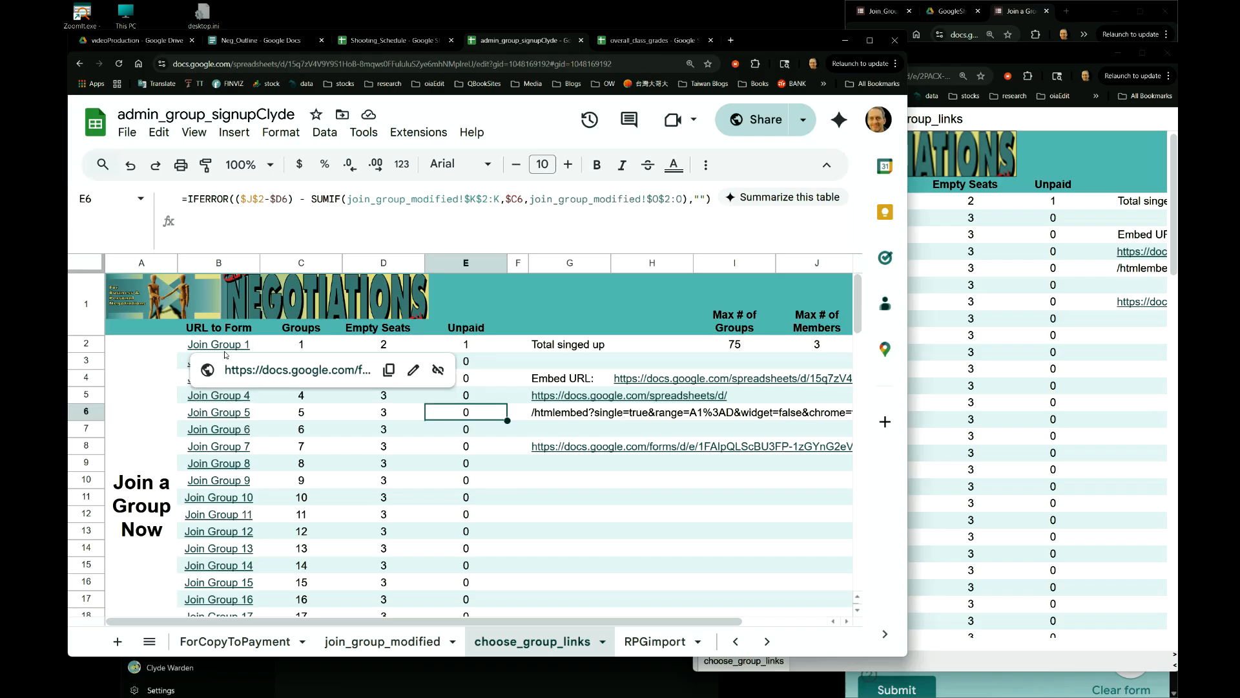
click(341, 348)
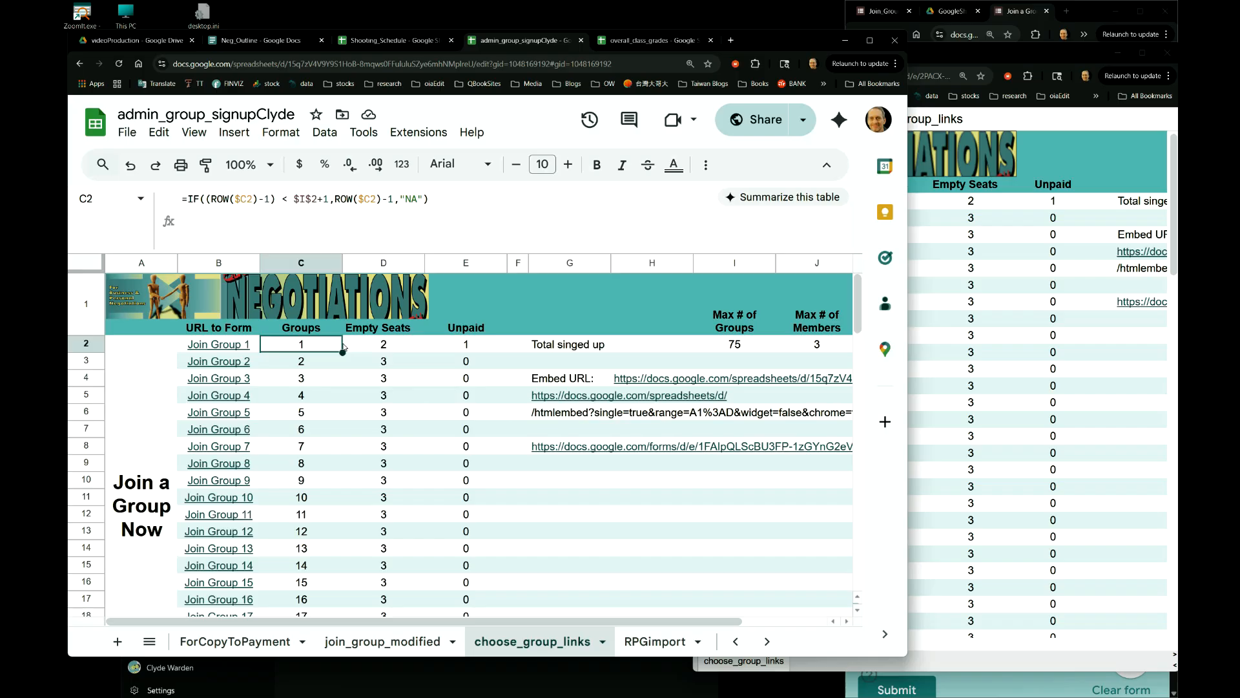
click(387, 347)
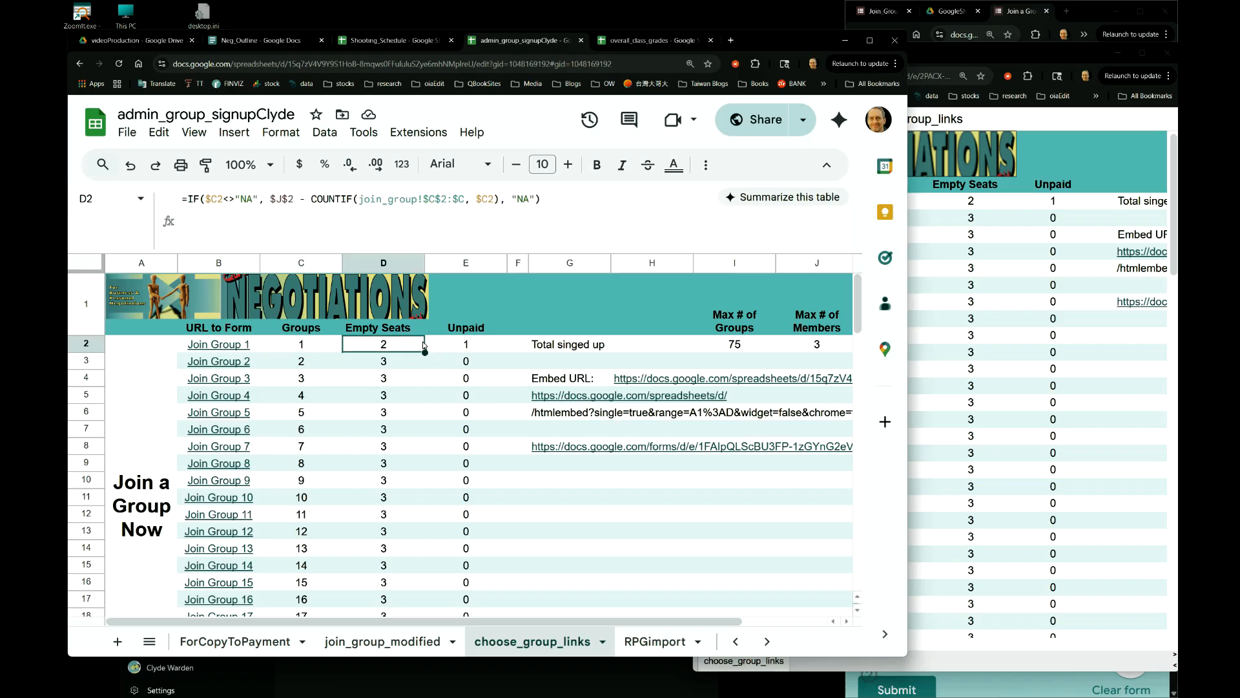
click(465, 348)
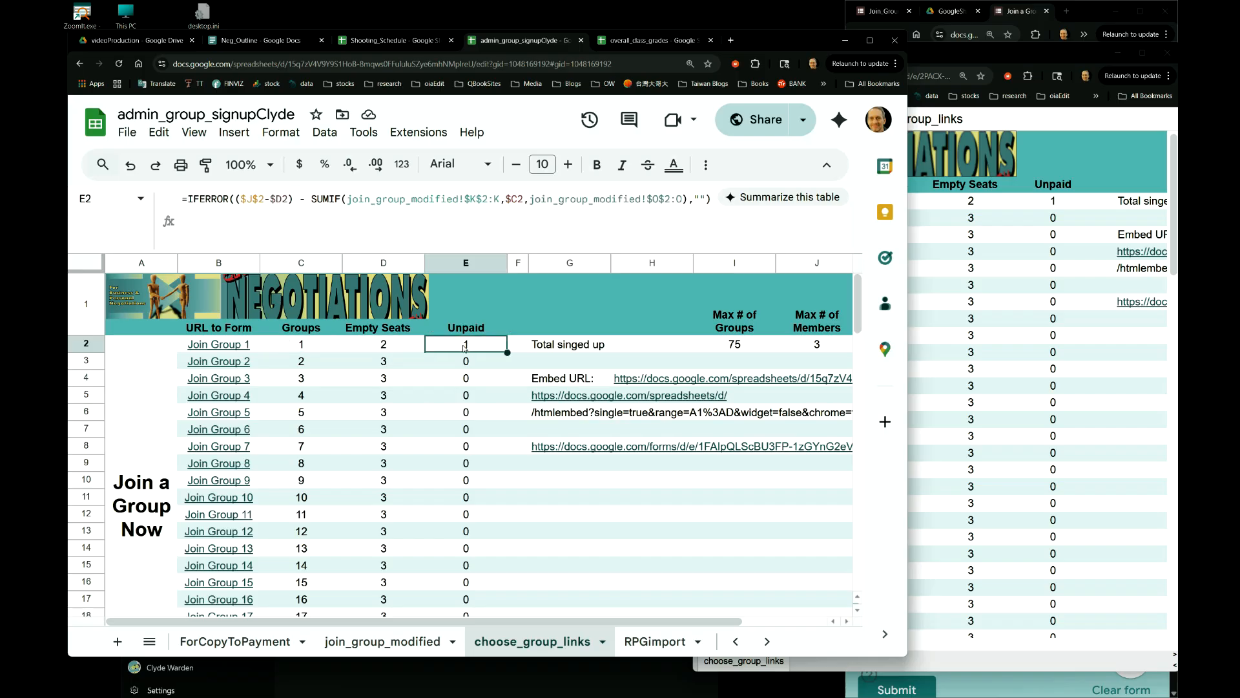
click(266, 350)
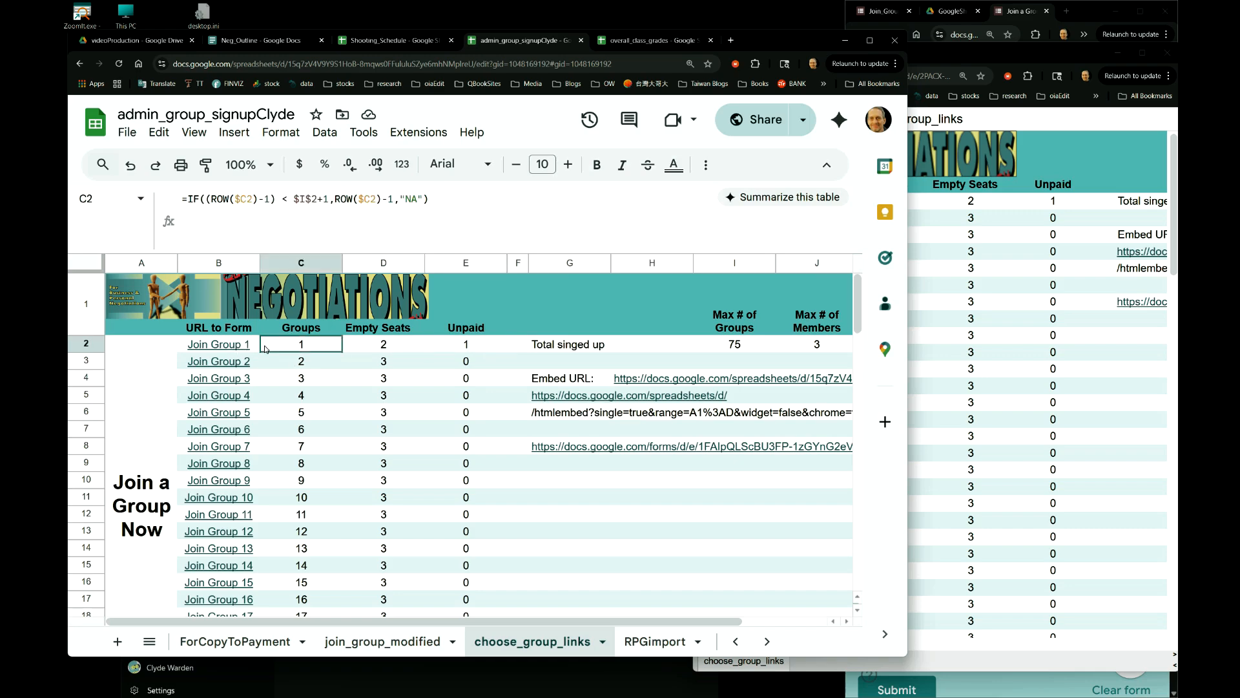
click(169, 349)
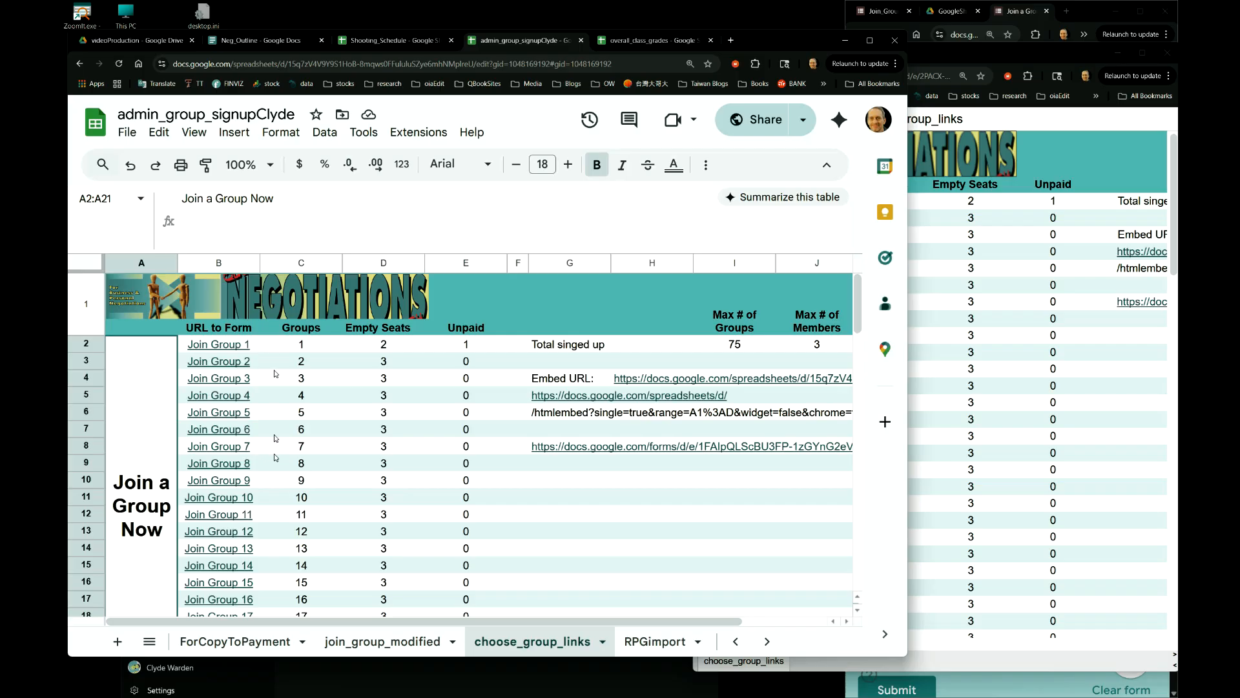
click(737, 641)
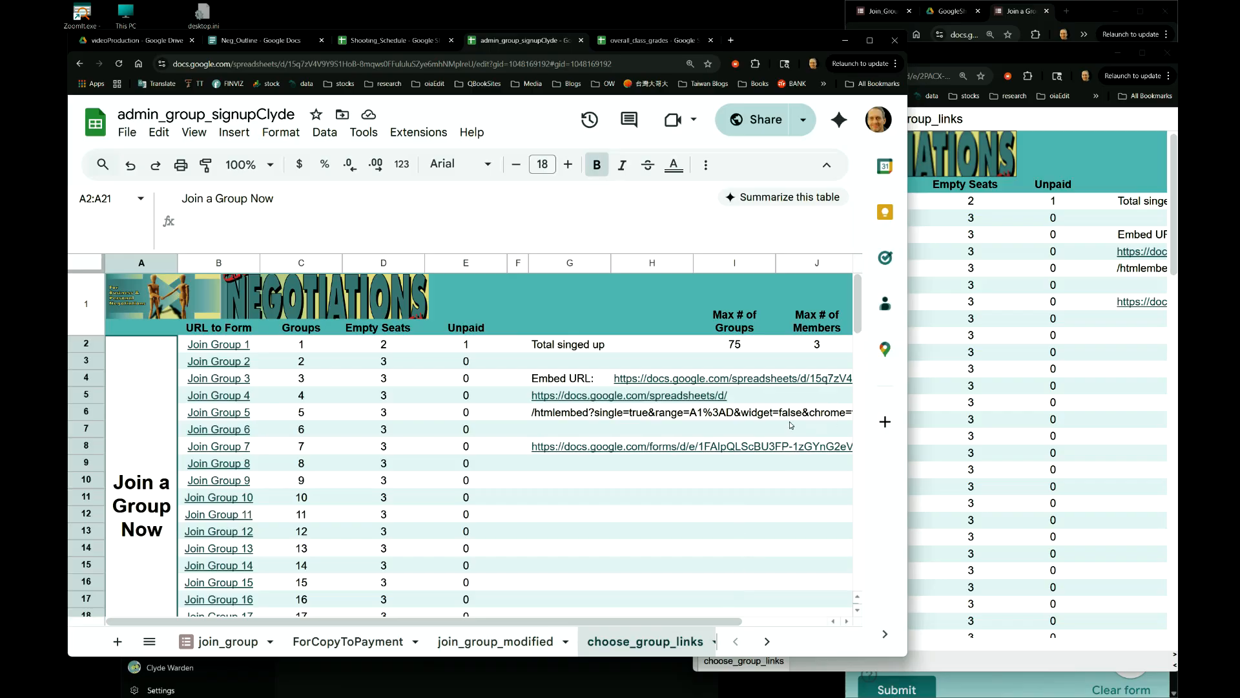
key(ctrl+super+Right)
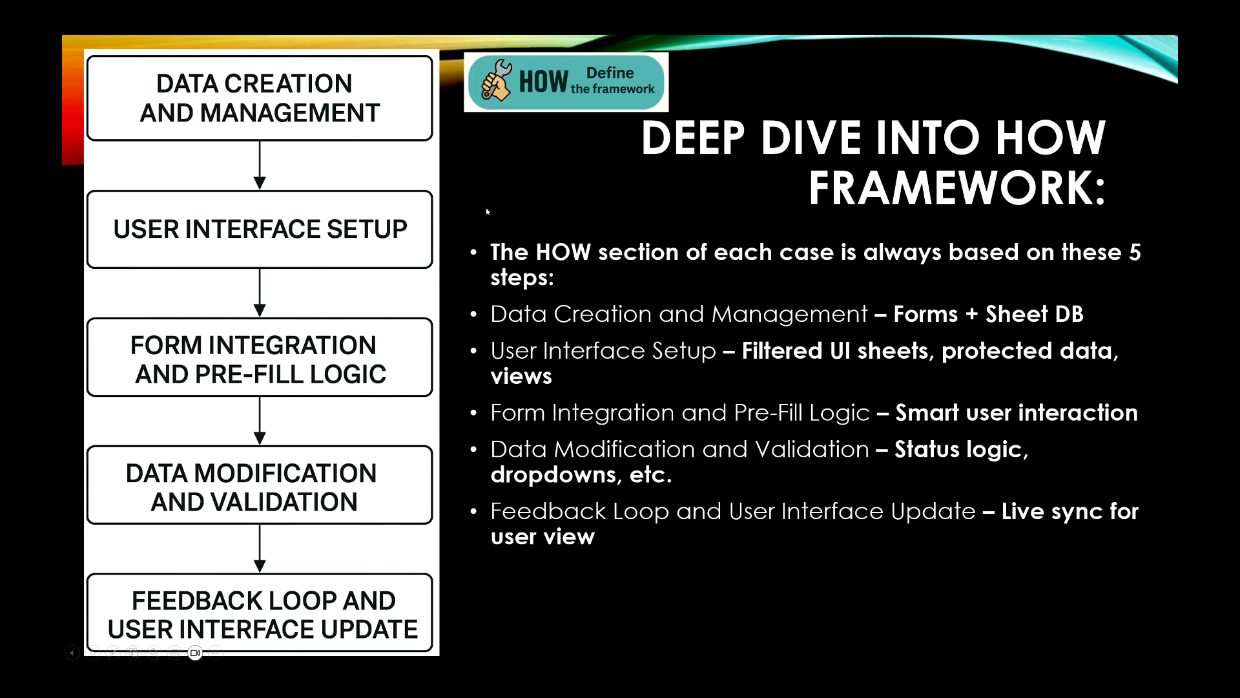
click(513, 192)
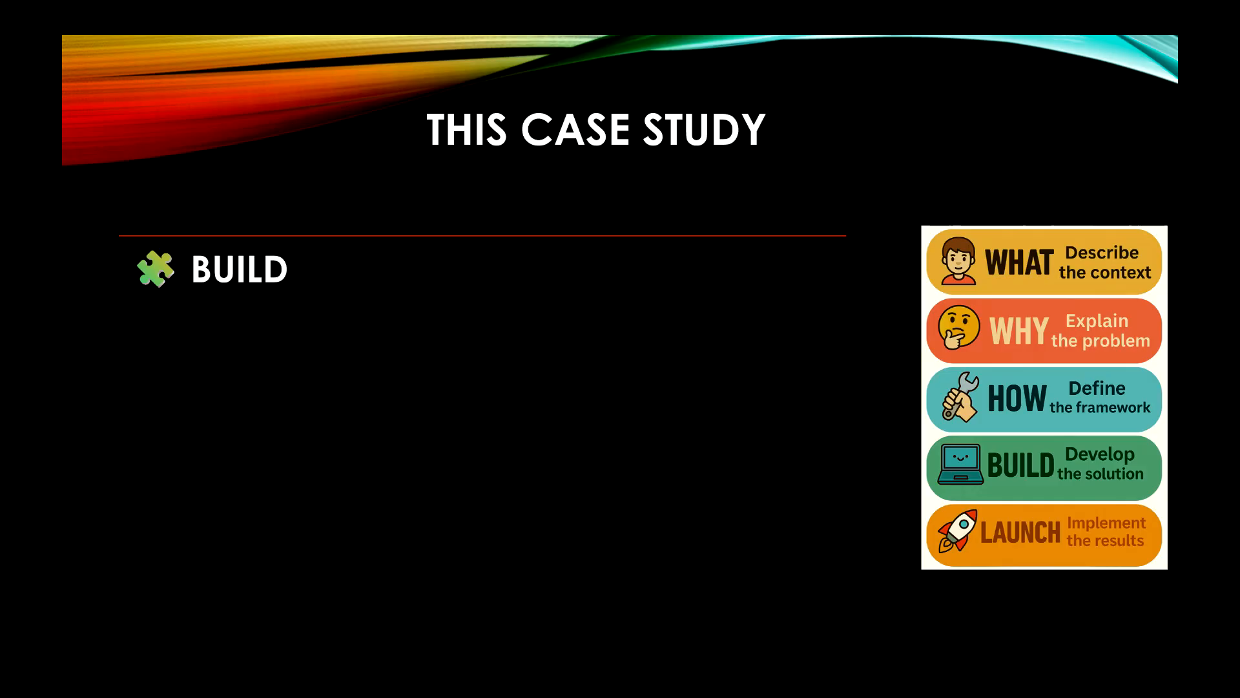
- Advance the slideshow to the 'This Case Study' BUILD slide
click(513, 192)
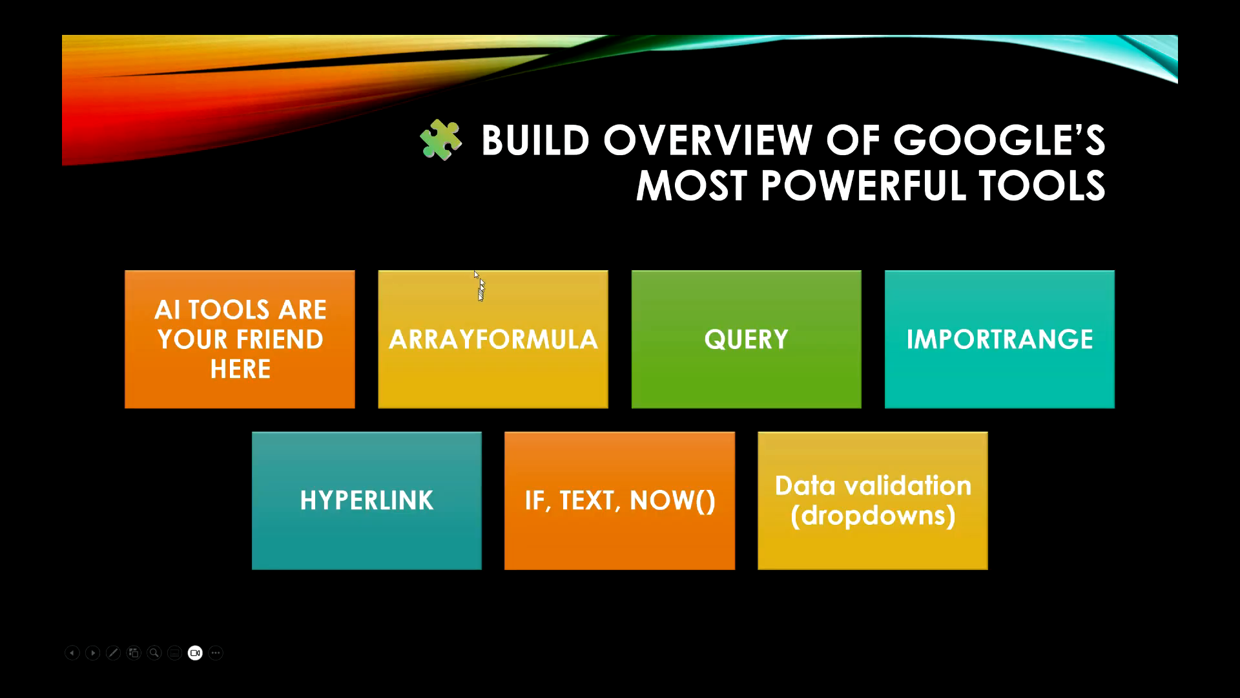